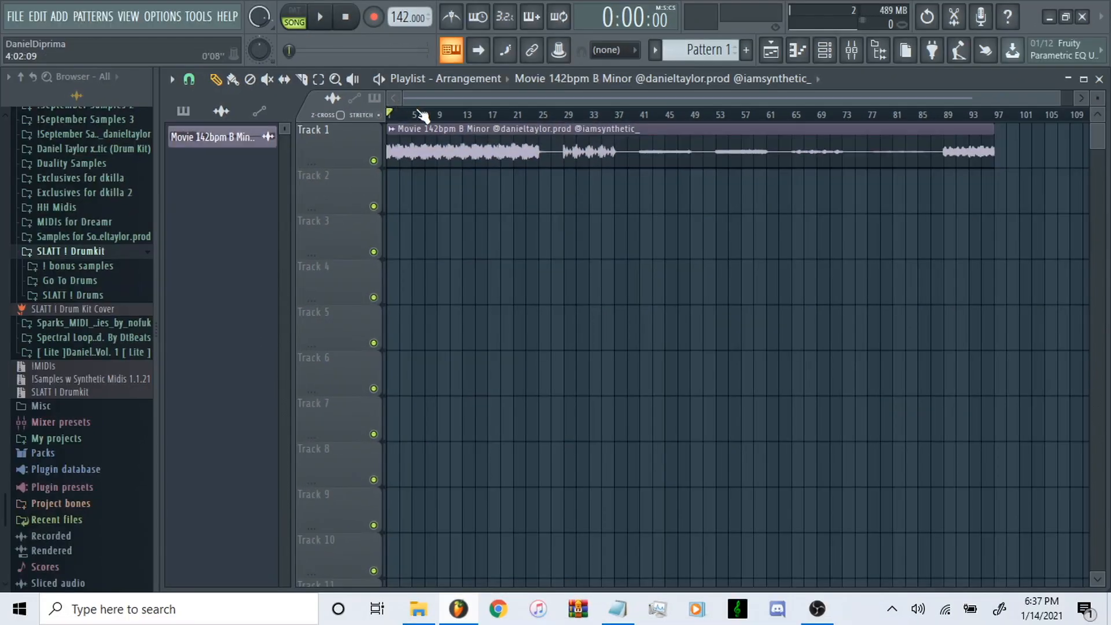
Assign the Movie 142bpm B Minor sample to mixer track 1 and lower that track's volume.
{"action": "mouse_move", "coordinate": [421, 116]}
{"action": "left_mouse_down"}
{"action": "mouse_move", "coordinate": [397, 116]}
{"action": "mouse_move", "coordinate": [565, 148]}
{"action": "mouse_move", "coordinate": [734, 161]}
{"action": "mouse_move", "coordinate": [993, 216]}
{"action": "mouse_move", "coordinate": [950, 223]}
{"action": "mouse_move", "coordinate": [417, 191]}
{"action": "mouse_move", "coordinate": [387, 243]}
{"action": "left_mouse_up"}
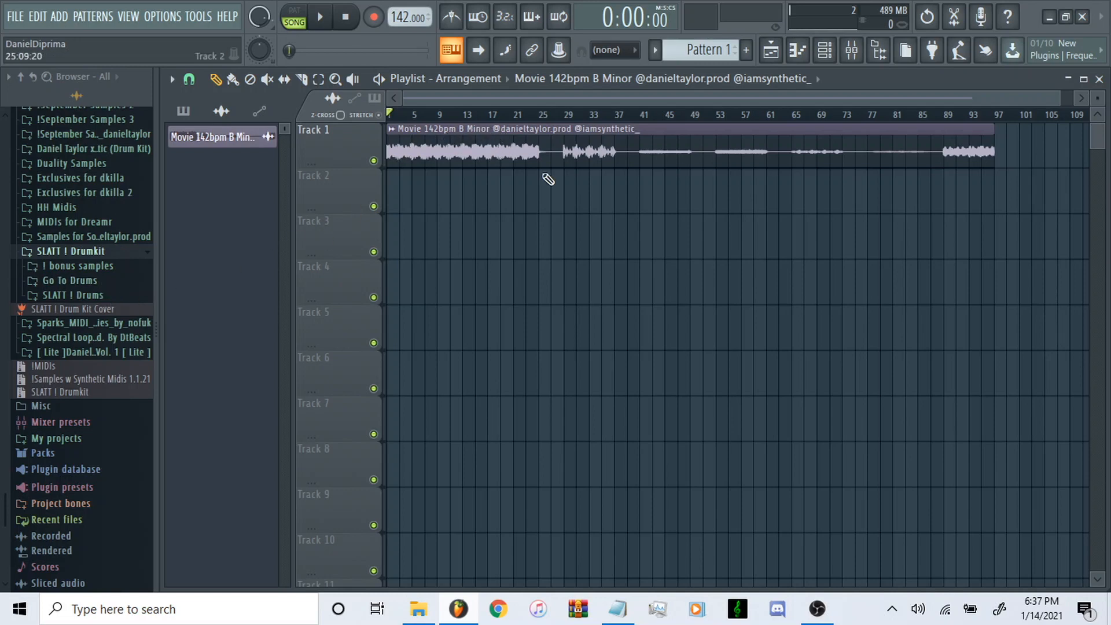
{"action": "double_click", "coordinate": [545, 155]}
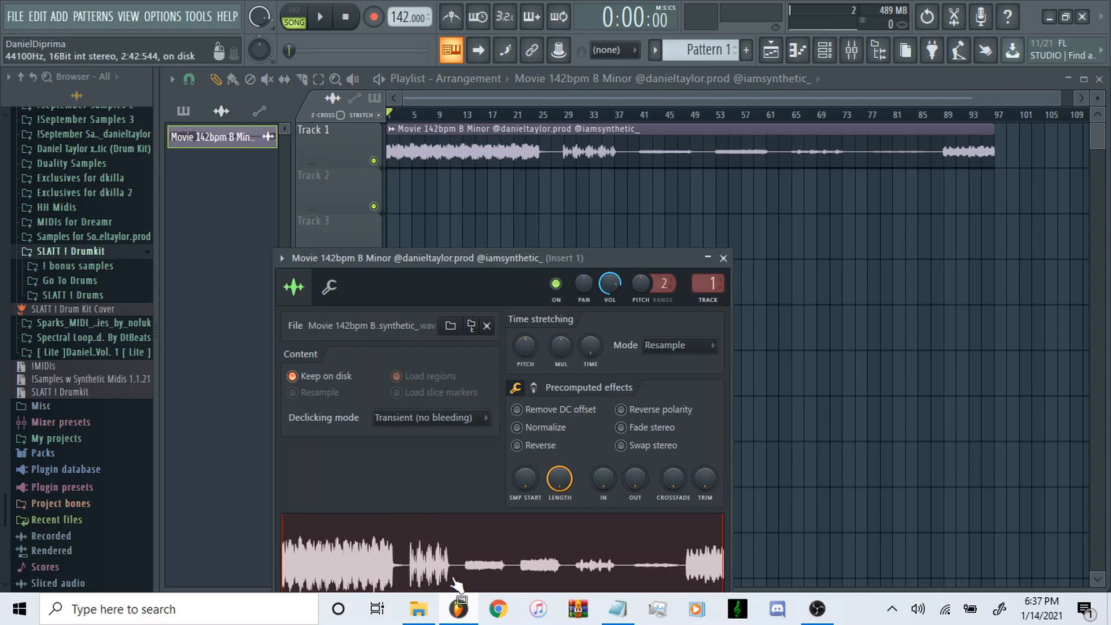
{"action": "key", "text": "F9"}
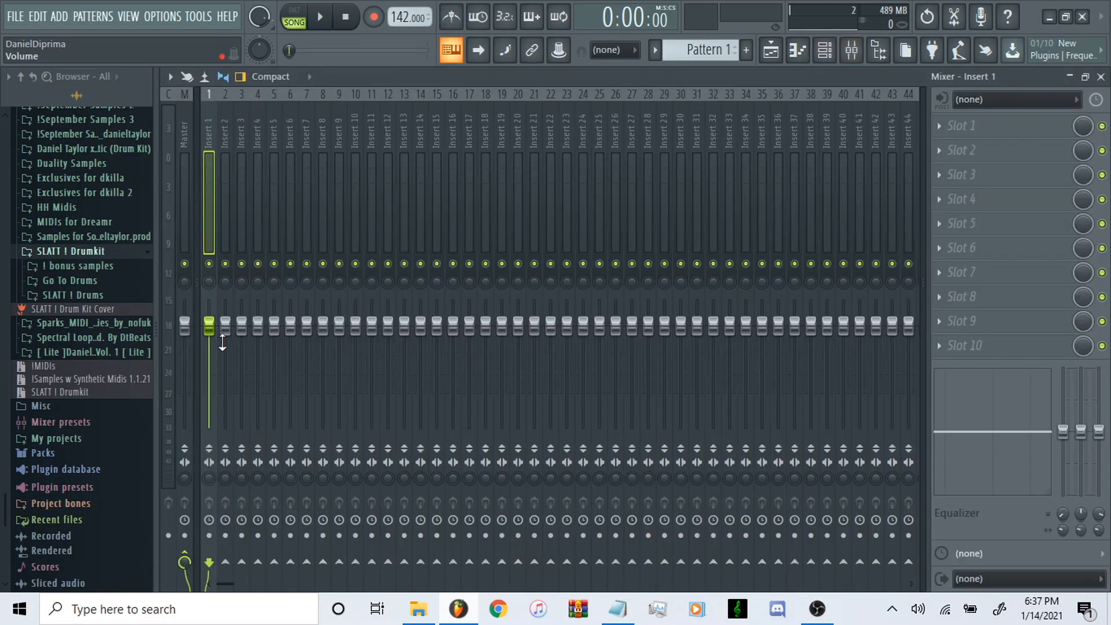
Load Fruity Soft Clipper into the second effect slot of the master track.
{"action": "left_click", "coordinate": [185, 232]}
{"action": "left_click", "coordinate": [940, 152]}
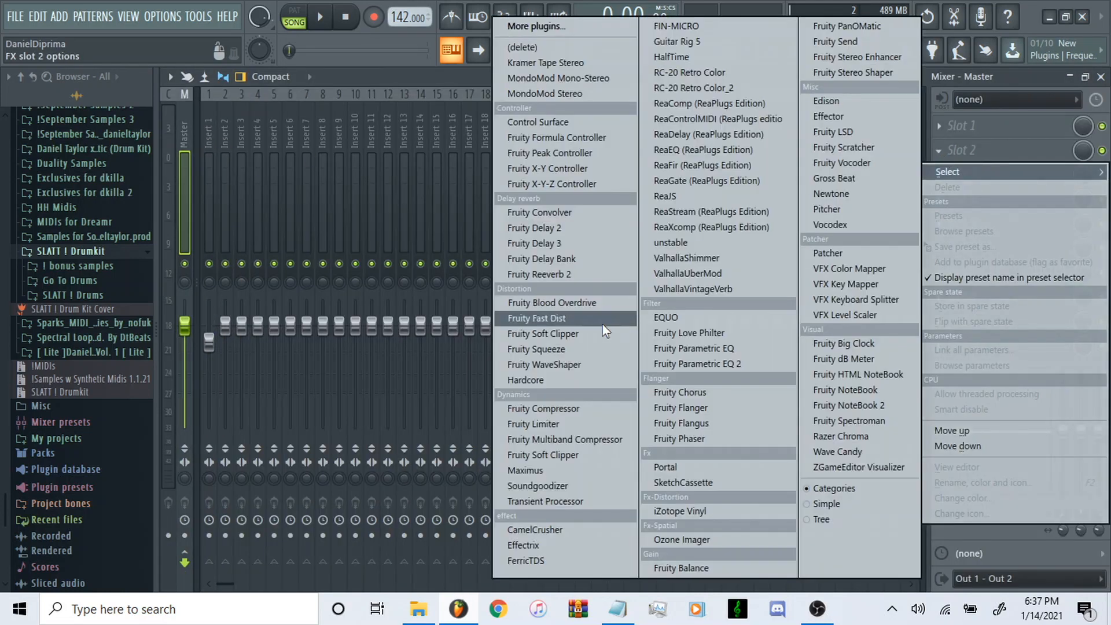
{"action": "left_click", "coordinate": [573, 335]}
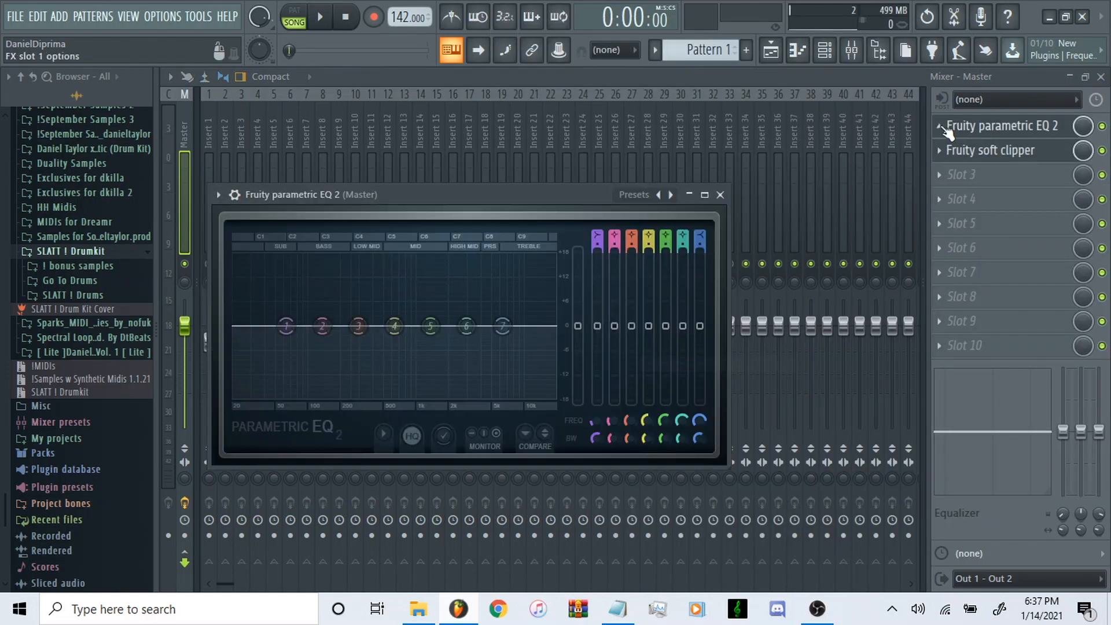
Load Fruity Parametric EQ into the master's first effect slot in place of Parametric EQ 2, and fine-tune it.
{"action": "left_click", "coordinate": [943, 126]}
{"action": "mouse_move", "coordinate": [945, 149]}
{"action": "left_click", "coordinate": [679, 351]}
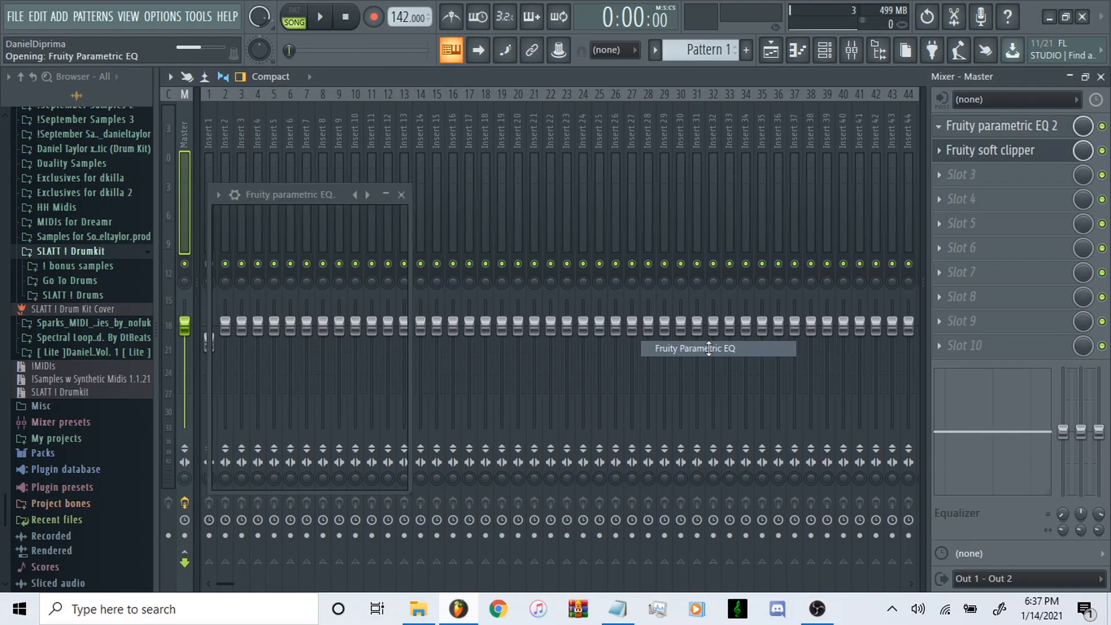
{"action": "left_click_drag", "start_coordinate": [283, 276], "coordinate": [283, 272]}
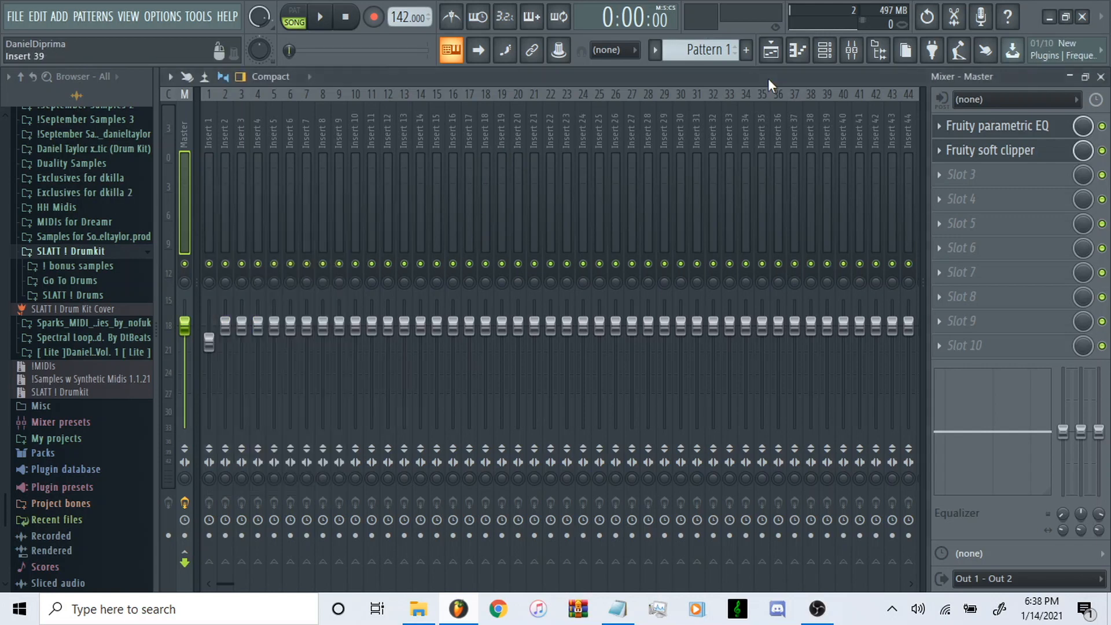
Slice the Movie clip into its stems, including cuts at bars 29, 41, 53 and 65, and stack them from bar 1 on tracks 1 to 6.
{"action": "left_click", "coordinate": [825, 49]}
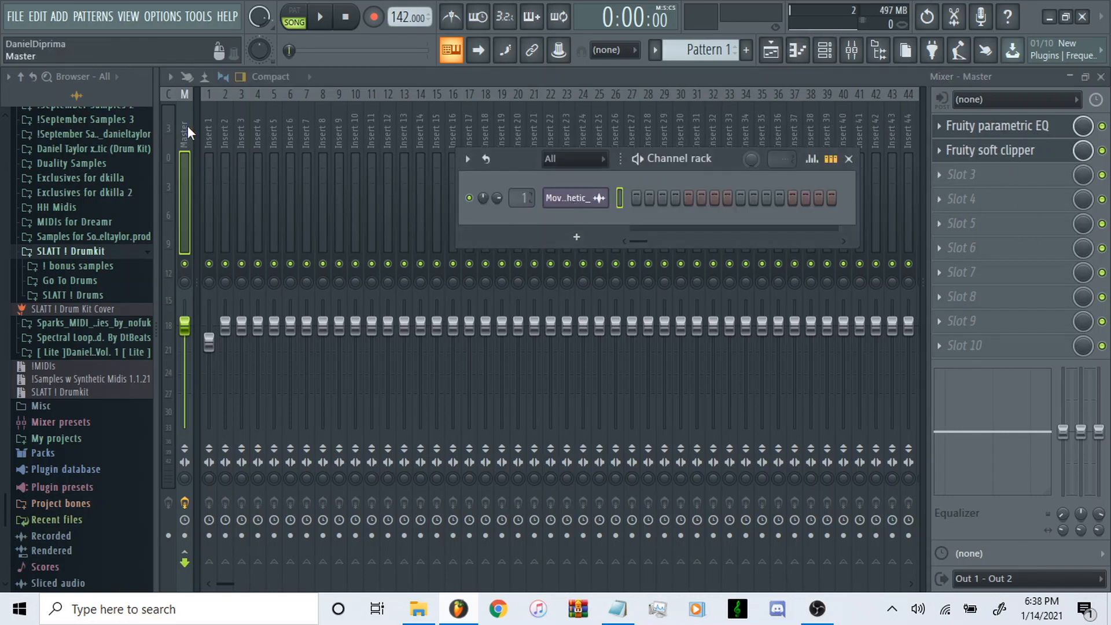
{"action": "left_click", "coordinate": [204, 123]}
{"action": "left_click", "coordinate": [770, 49]}
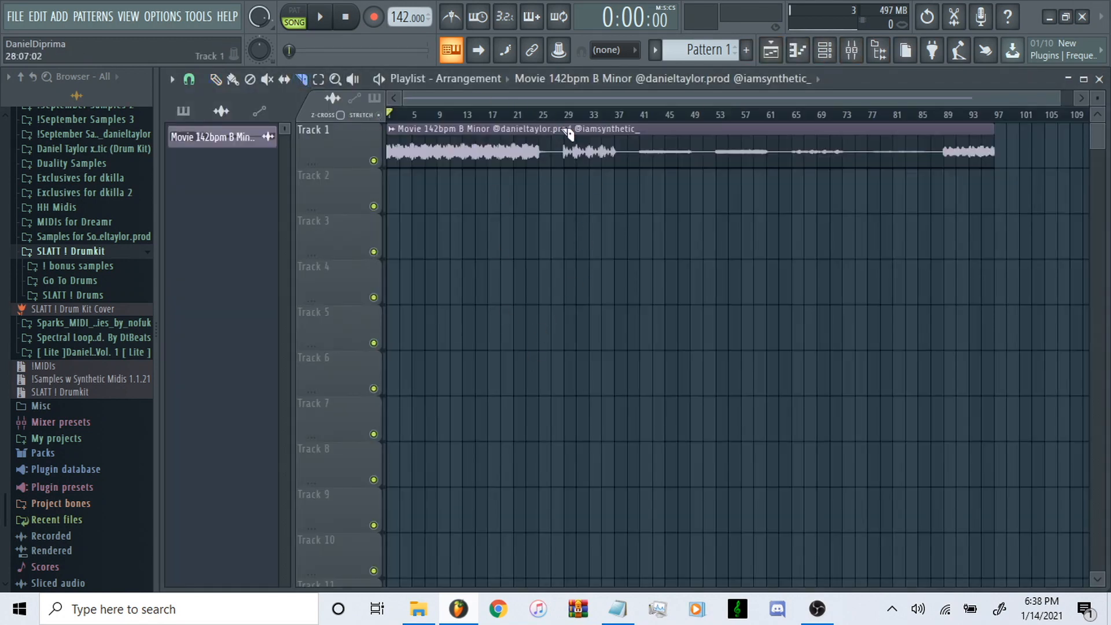
{"action": "left_click", "coordinate": [565, 169]}
{"action": "left_click", "coordinate": [640, 152]}
{"action": "left_click", "coordinate": [716, 152]}
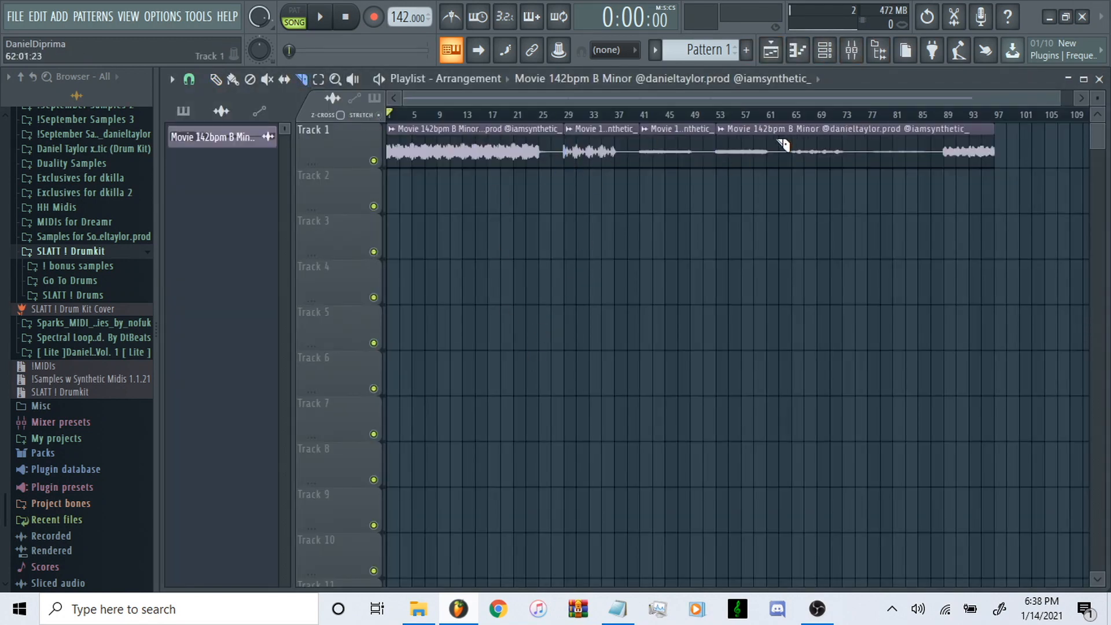
{"action": "left_click", "coordinate": [794, 176]}
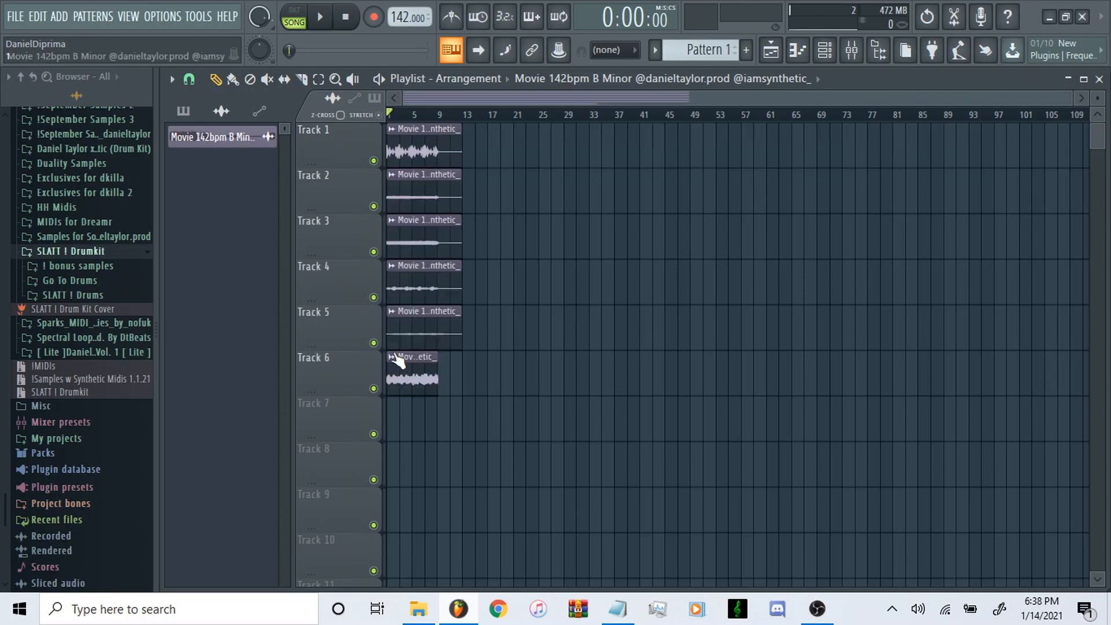
Make the clip on playlist track 6 unique and route its new channel to mixer track 2.
{"action": "left_click", "coordinate": [391, 357]}
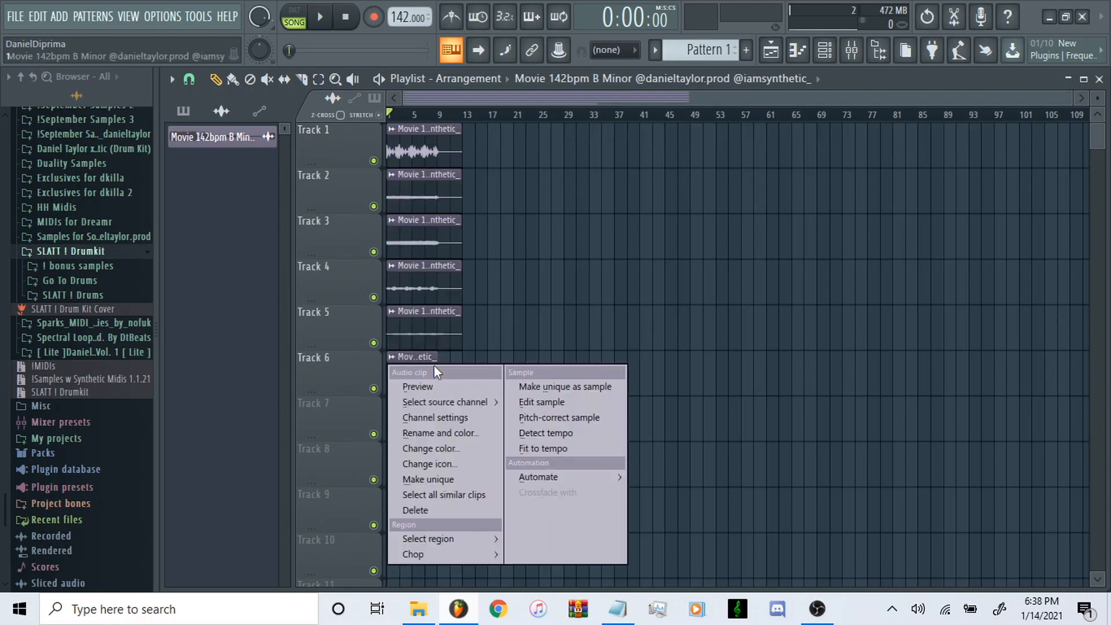
{"action": "left_click", "coordinate": [446, 469]}
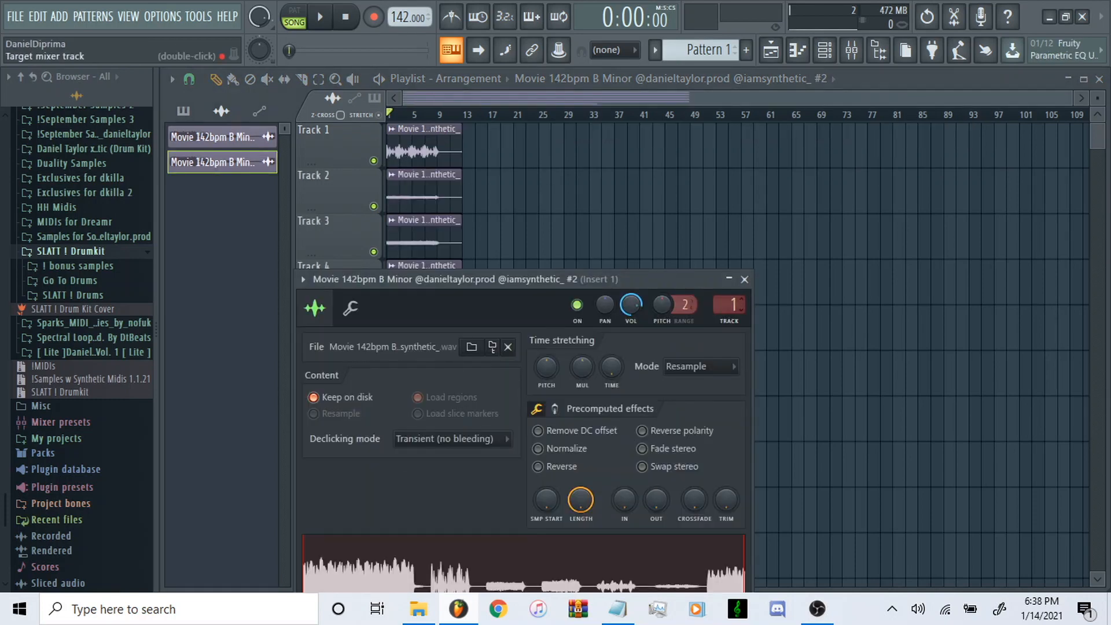
{"action": "left_click", "coordinate": [846, 54]}
Set the volume of Insert 2 by pasting the copied value of 67%.
{"action": "left_click_drag", "start_coordinate": [225, 326], "coordinate": [225, 342]}
{"action": "right_click", "coordinate": [224, 342]}
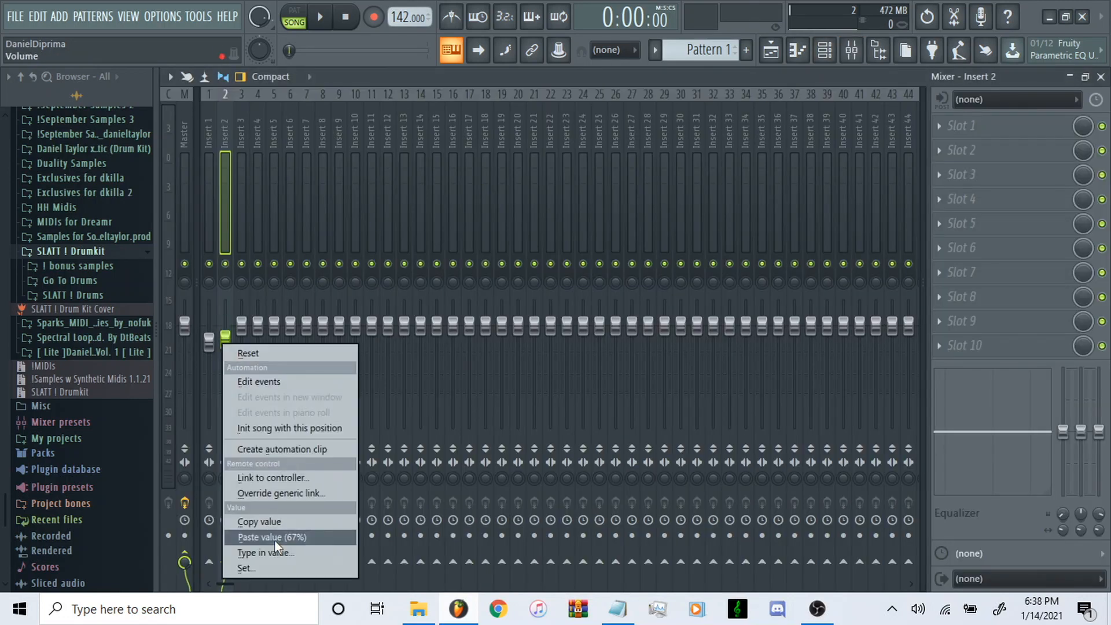
{"action": "left_click", "coordinate": [275, 539]}
Add Fruity Parametric EQ 2 to the last effect slot of Insert 1.
{"action": "left_click", "coordinate": [209, 121]}
{"action": "left_click", "coordinate": [984, 222]}
{"action": "left_click", "coordinate": [764, 360]}
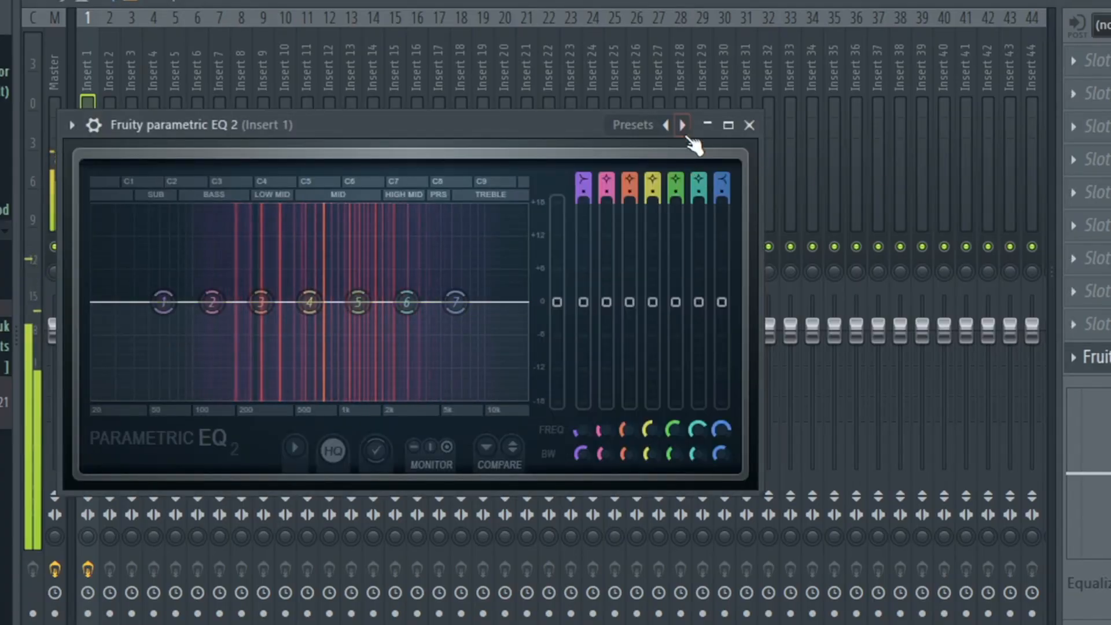
Apply the 40Hz + 18kHz cut preset to Insert 1's equalizer and adjust the cutoff of its low-cut band.
{"action": "left_click", "coordinate": [683, 124]}
{"action": "left_click", "coordinate": [741, 242]}
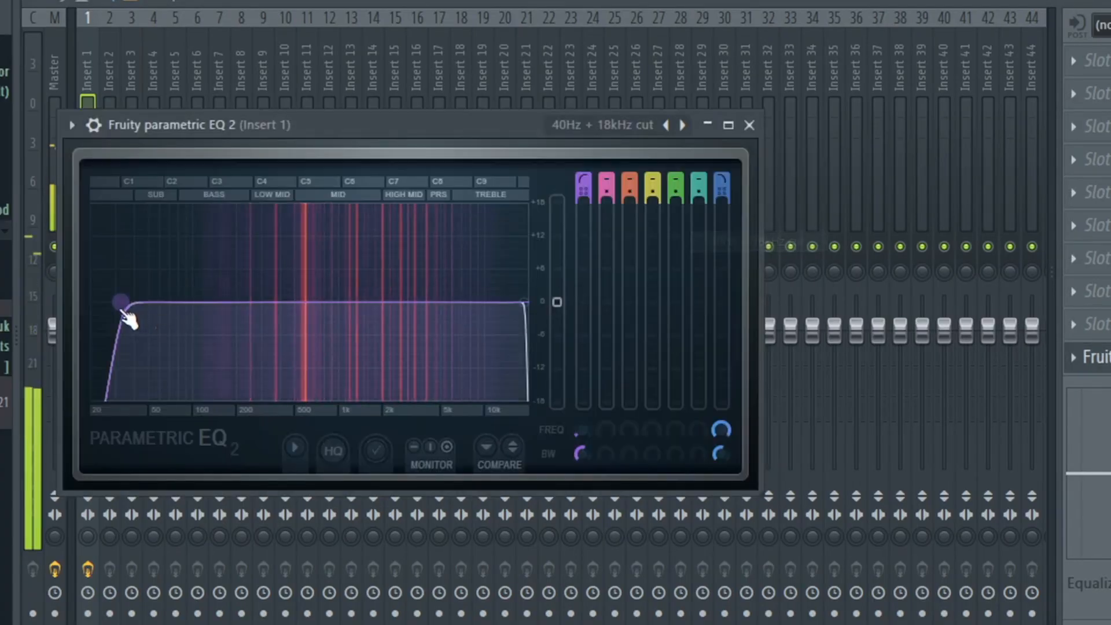
{"action": "left_click_drag", "start_coordinate": [232, 302], "coordinate": [221, 302]}
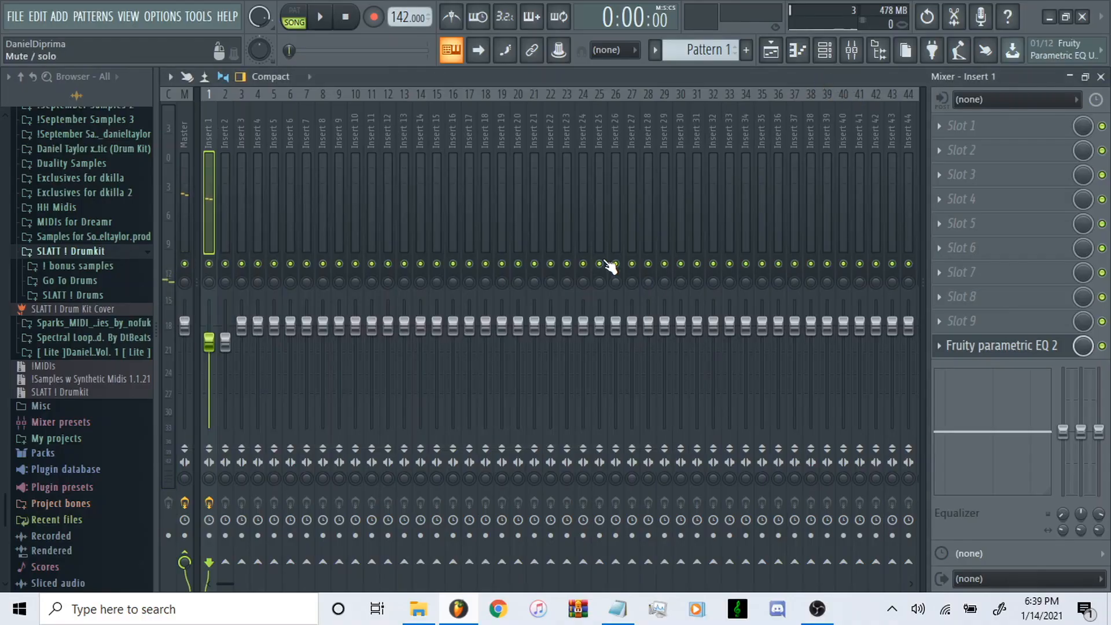
Unmute the playlist tracks and extend the arrangement from bar 25 with repeated stem clips and three Pattern 1 clips on track 7.
{"action": "left_click", "coordinate": [771, 49]}
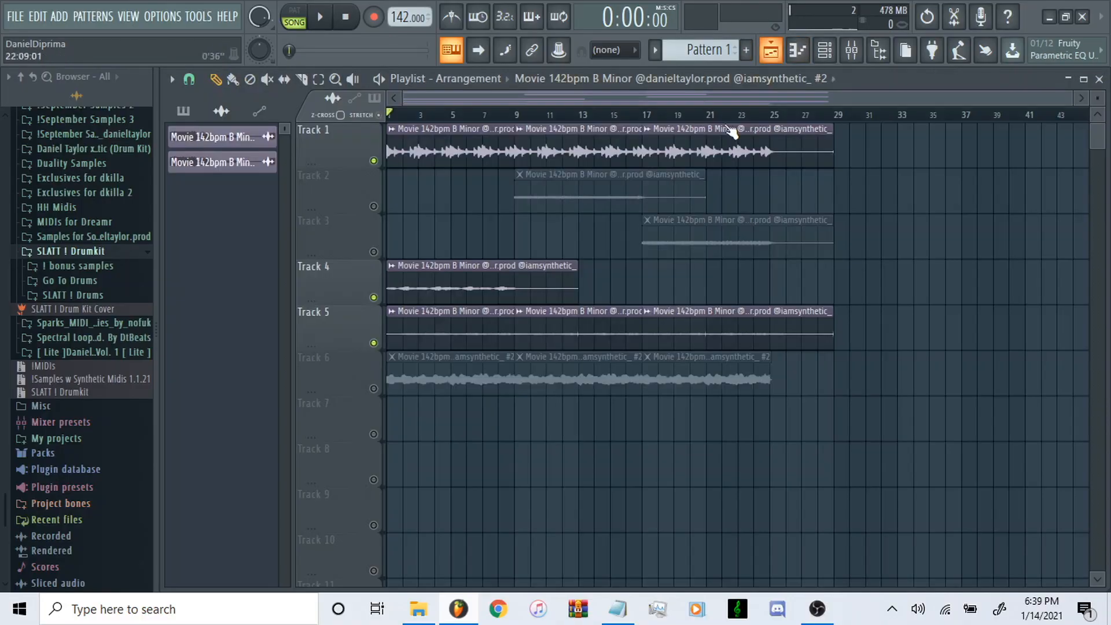
{"action": "left_click", "coordinate": [370, 388]}
{"action": "left_click_drag", "start_coordinate": [947, 149], "coordinate": [376, 340]}
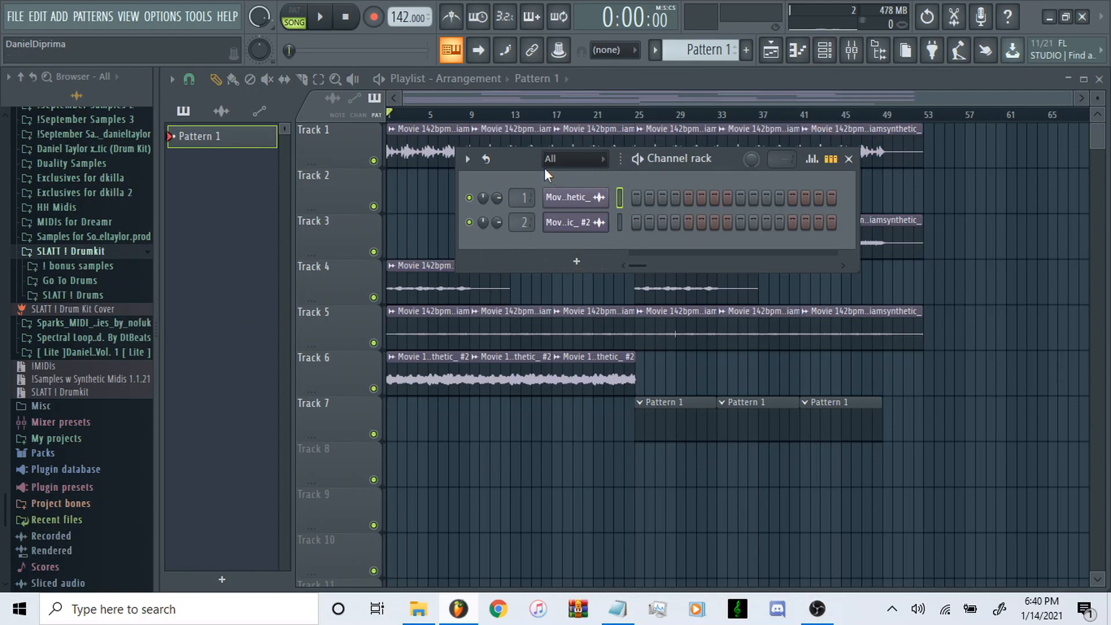
Audition the clap samples in the SLATT drum kit's Go To Drums folder against the melody.
{"action": "left_click", "coordinate": [130, 280]}
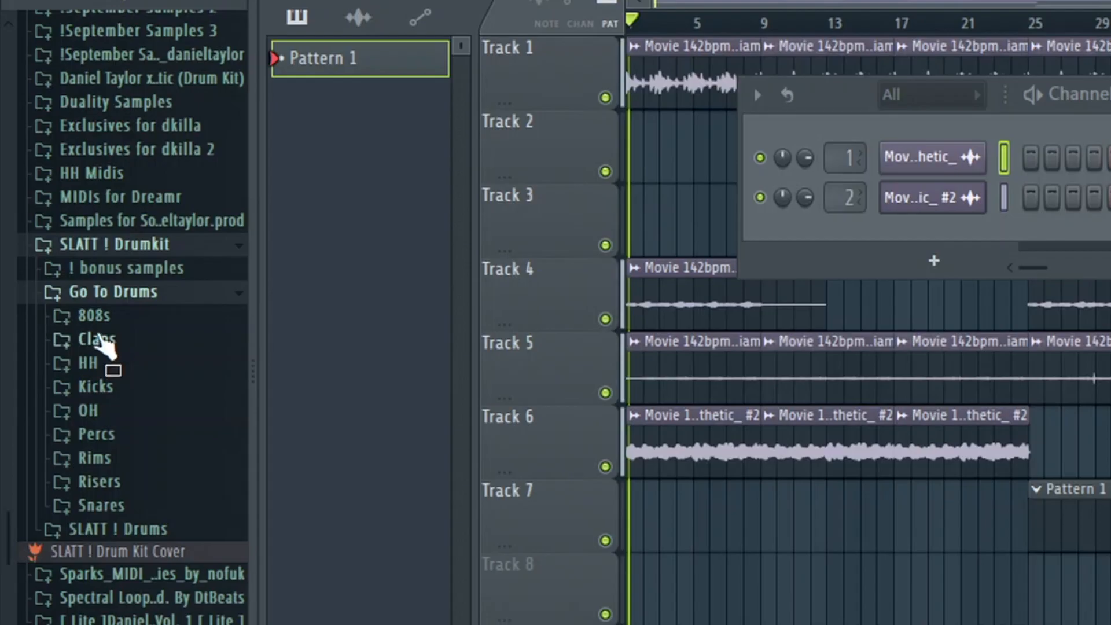
{"action": "left_click", "coordinate": [58, 309]}
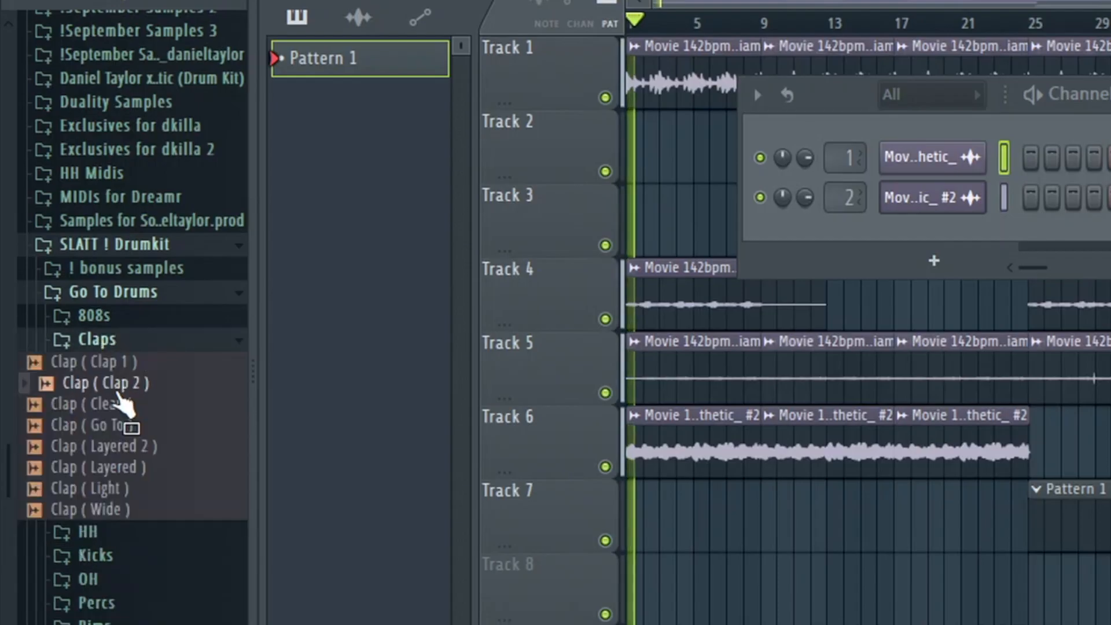
{"action": "left_click", "coordinate": [119, 407]}
{"action": "left_click", "coordinate": [121, 423]}
{"action": "key", "text": "space"}
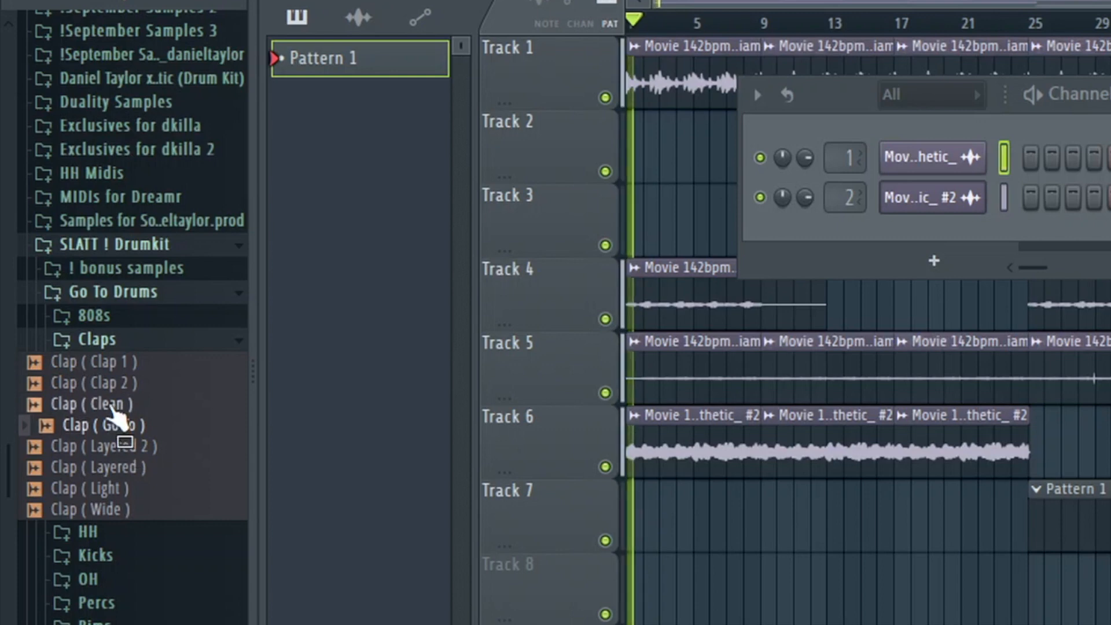
{"action": "left_click", "coordinate": [112, 405]}
{"action": "left_click", "coordinate": [124, 467]}
{"action": "left_click", "coordinate": [122, 447]}
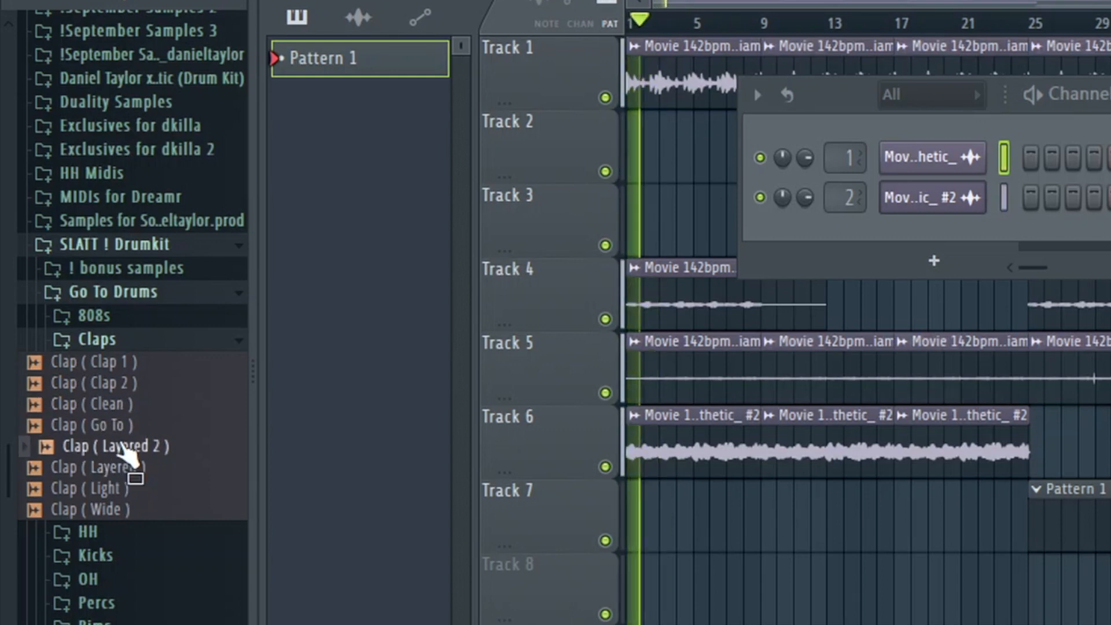
{"action": "left_click", "coordinate": [118, 363]}
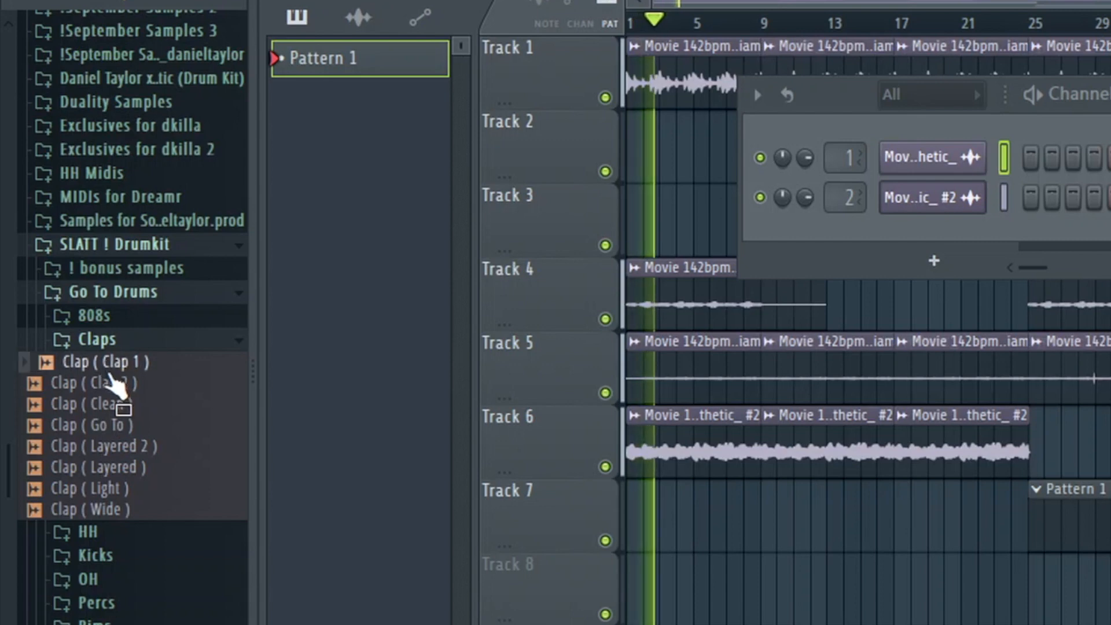
{"action": "left_click", "coordinate": [130, 469]}
{"action": "left_click", "coordinate": [124, 489]}
{"action": "left_click", "coordinate": [120, 511]}
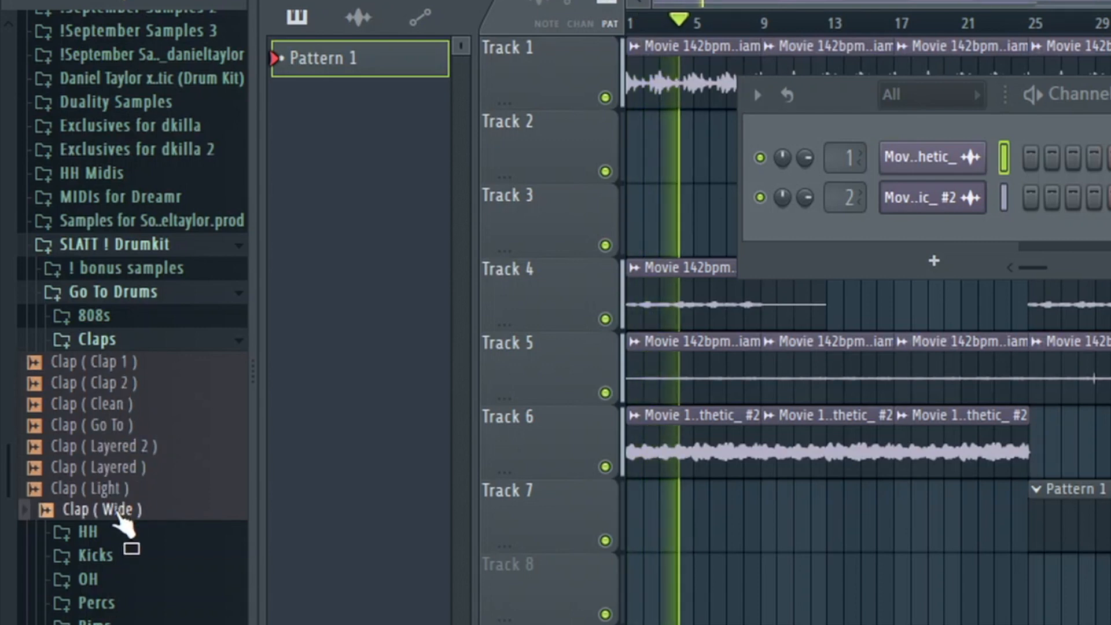
Add Clap ( Light ) as a new channel on mixer track 3 and place a hit on step 9.
{"action": "left_click", "coordinate": [115, 496]}
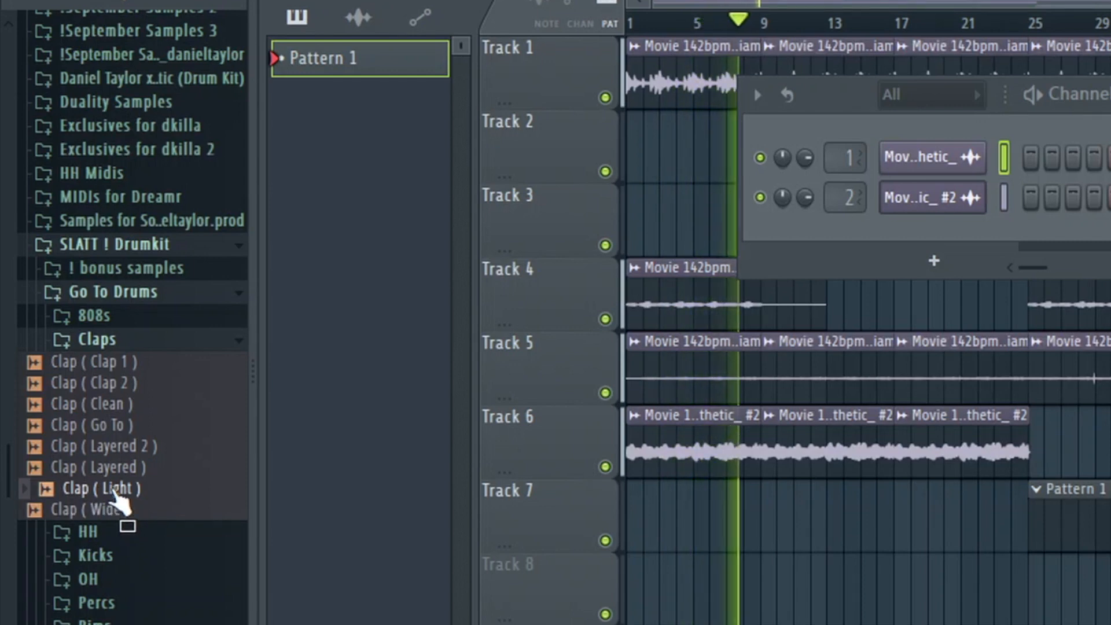
{"action": "key", "text": "space"}
{"action": "left_click_drag", "start_coordinate": [118, 498], "coordinate": [889, 231]}
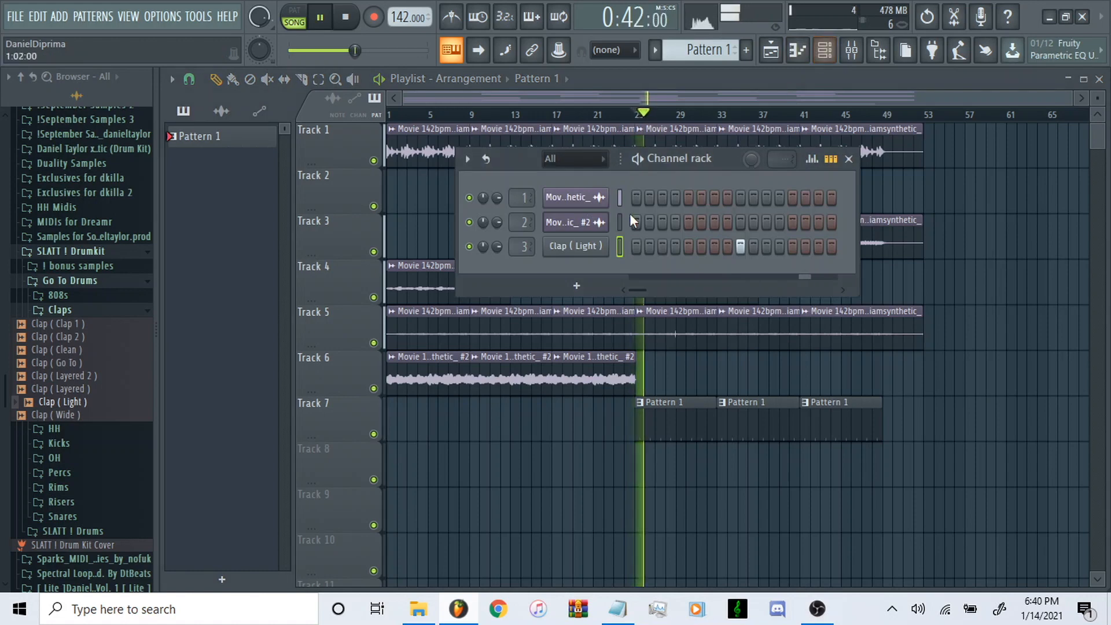
Audition the Go To Drums snares and add Snare ( Snare 1 ) as a channel on mixer track 4 with a hit on step 9.
{"action": "left_click", "coordinate": [59, 311]}
{"action": "key", "text": "space"}
{"action": "left_click", "coordinate": [72, 414]}
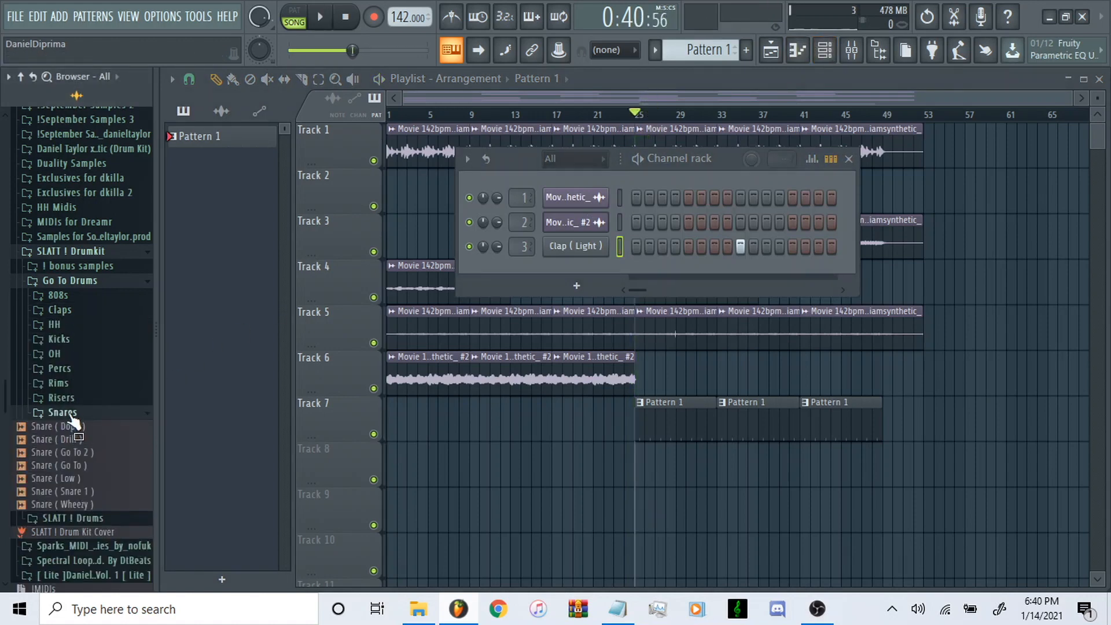
{"action": "scroll", "coordinate": [86, 425], "scroll_direction": "down", "scroll_amount": 3}
{"action": "scroll", "coordinate": [86, 425], "scroll_direction": "down", "scroll_amount": 1}
{"action": "key", "text": "space"}
{"action": "left_click", "coordinate": [80, 349]}
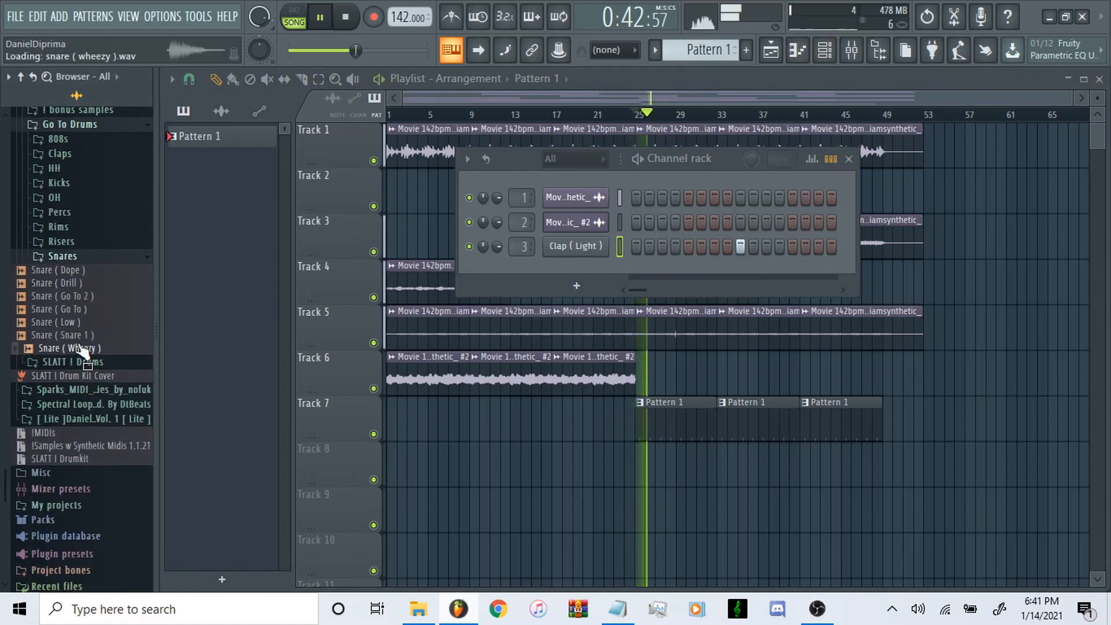
{"action": "key", "text": "space"}
{"action": "left_click", "coordinate": [79, 338]}
{"action": "left_click_drag", "start_coordinate": [81, 345], "coordinate": [496, 269]}
{"action": "key", "text": "space"}
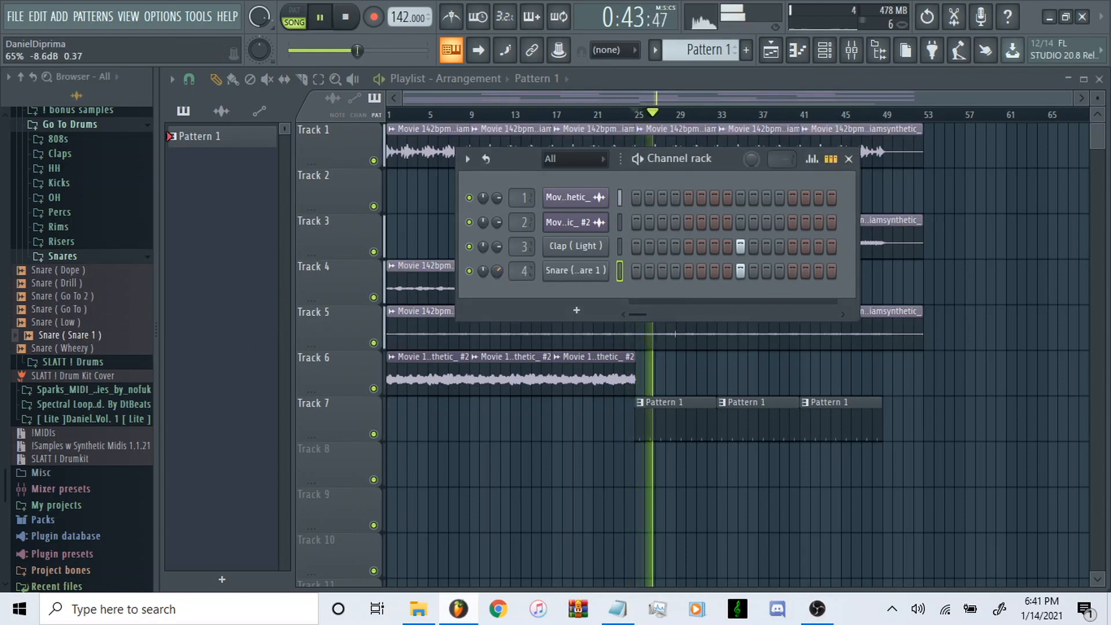
Lower the mixer volumes of the clap on Insert 3 and the snare on Insert 4, setting the snare to about 92%.
{"action": "left_click", "coordinate": [851, 49]}
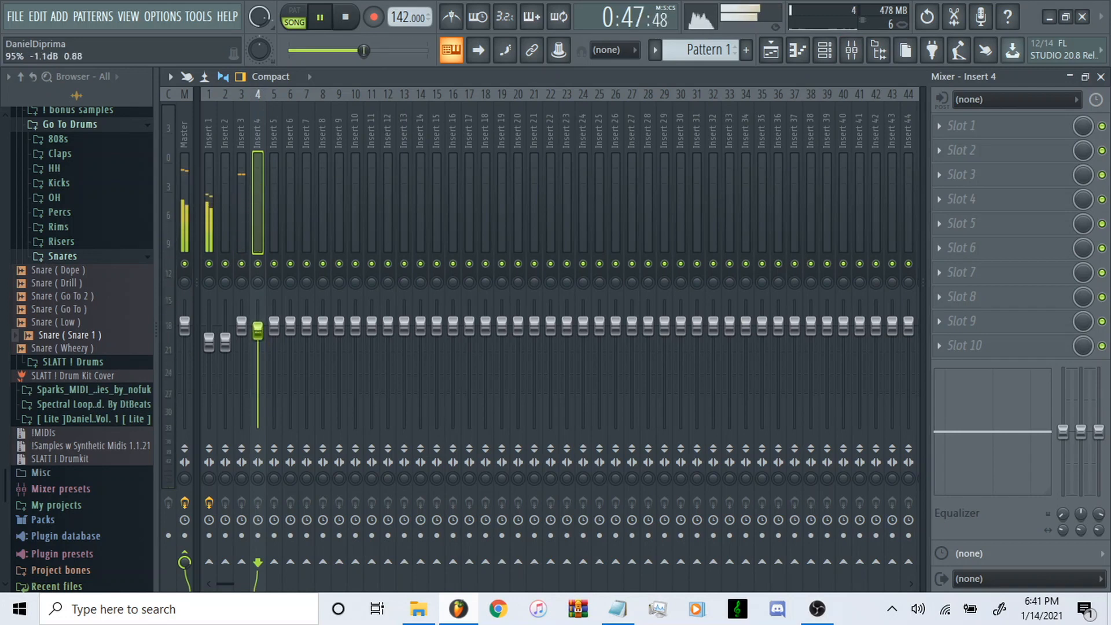
{"action": "left_click_drag", "start_coordinate": [241, 325], "coordinate": [257, 336]}
{"action": "left_click_drag", "start_coordinate": [242, 332], "coordinate": [243, 335]}
{"action": "left_click_drag", "start_coordinate": [255, 334], "coordinate": [256, 336]}
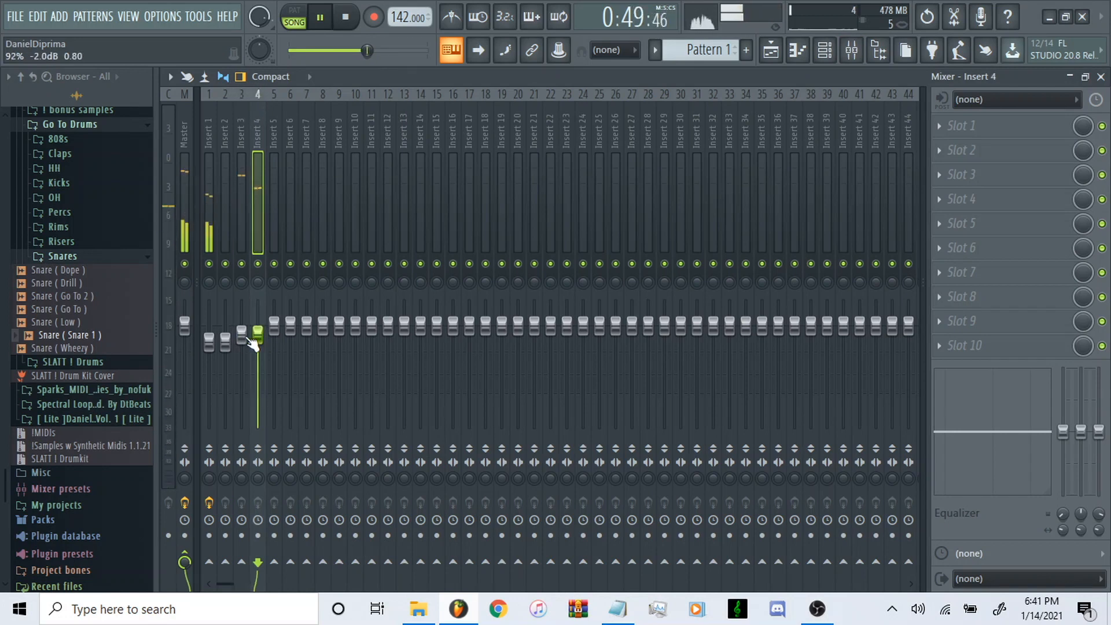
Lower the melody volumes on Insert 1 and Insert 2 a little further, with Insert 1 at about 80%.
{"action": "left_click", "coordinate": [185, 121]}
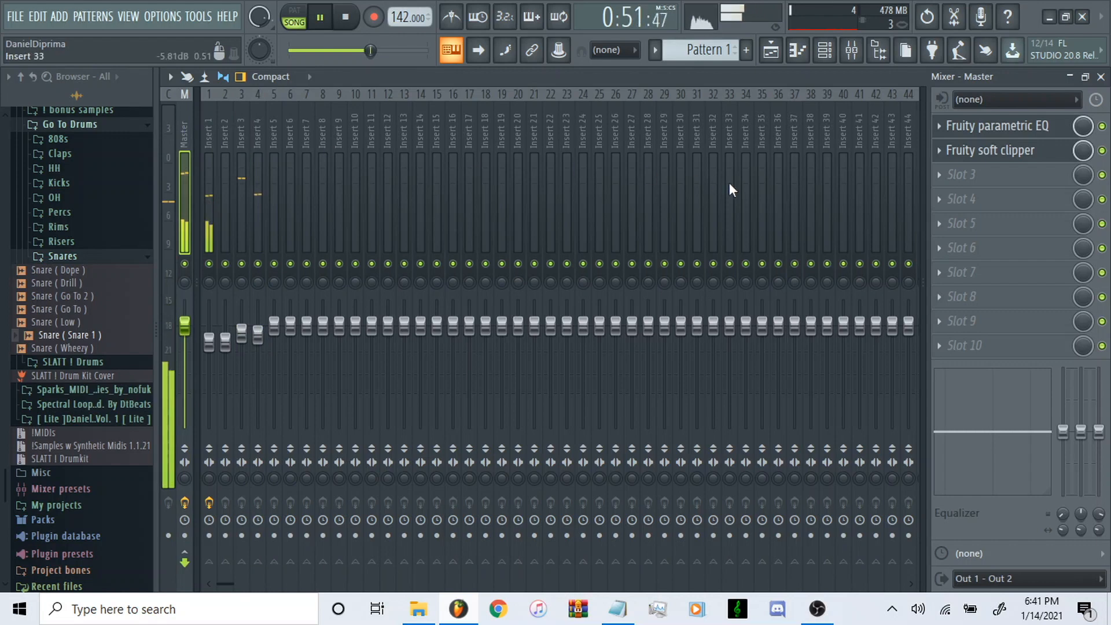
{"action": "left_click", "coordinate": [825, 50]}
{"action": "left_click", "coordinate": [208, 345]}
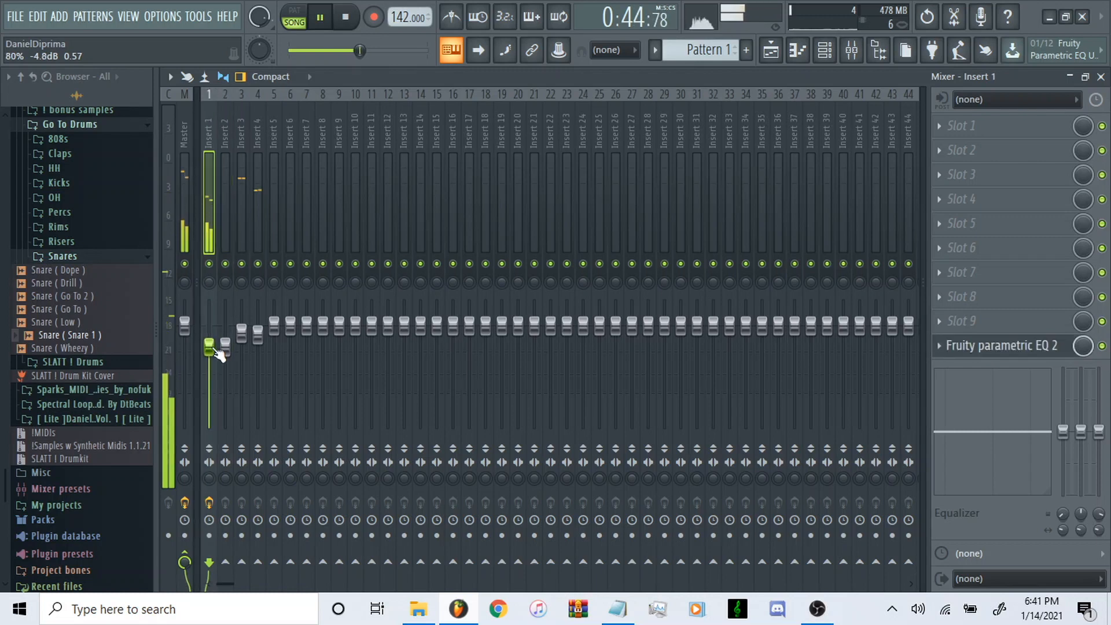
{"action": "left_click", "coordinate": [825, 50]}
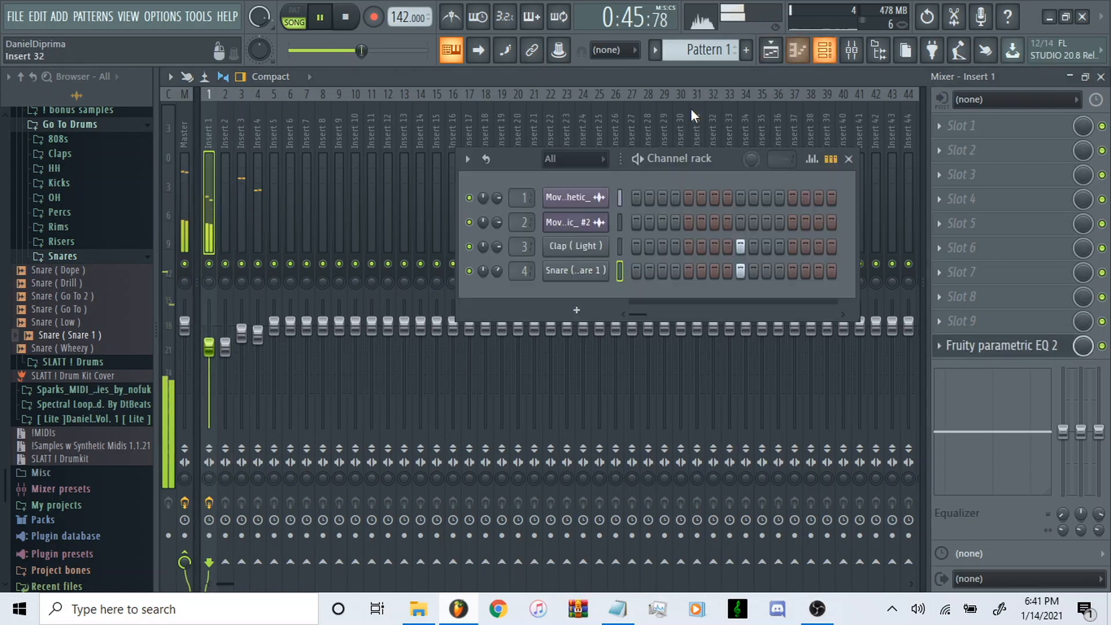
Add HH ( HH 2 ) from the Go To Drums HH folder as a channel on mixer track 5, filling every second step.
{"action": "left_click", "coordinate": [77, 256]}
{"action": "key", "text": "space"}
{"action": "left_click", "coordinate": [73, 125]}
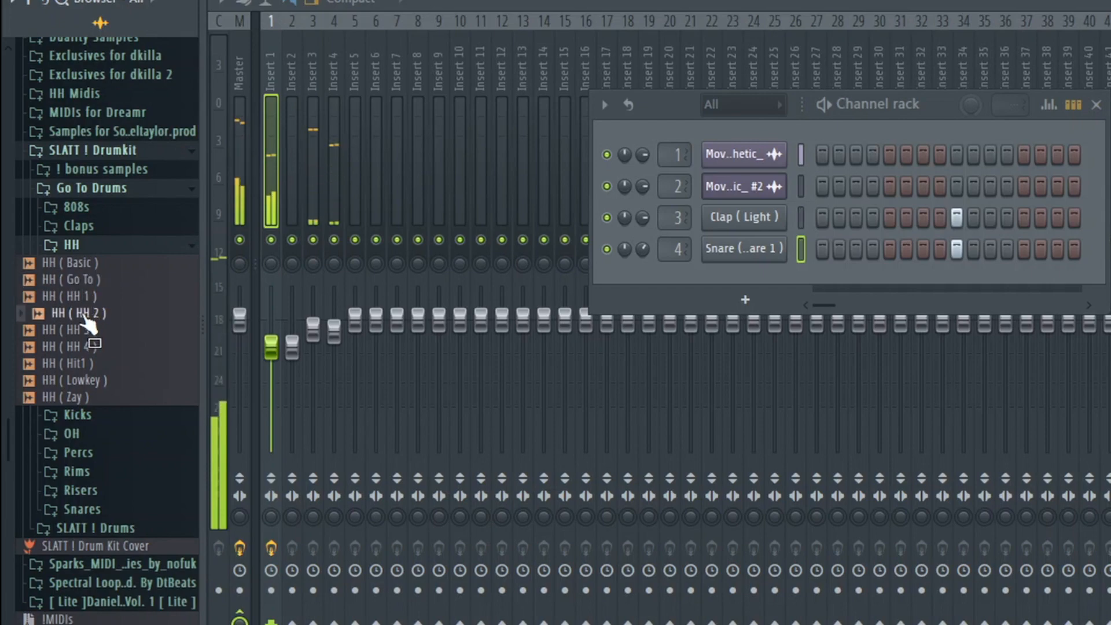
{"action": "left_click_drag", "start_coordinate": [85, 312], "coordinate": [696, 276]}
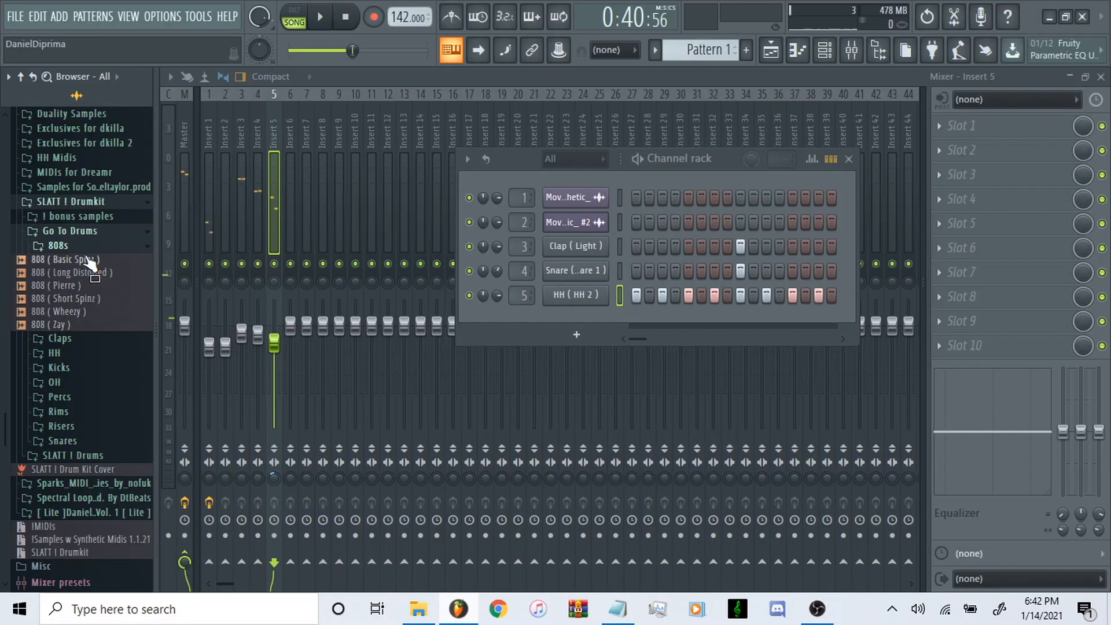
Audition the Go To Drums 808s, comparing Basic Spinz with Short Spinz, and add 808 ( Basic Spinz ) as a new channel.
{"action": "left_click", "coordinate": [89, 260]}
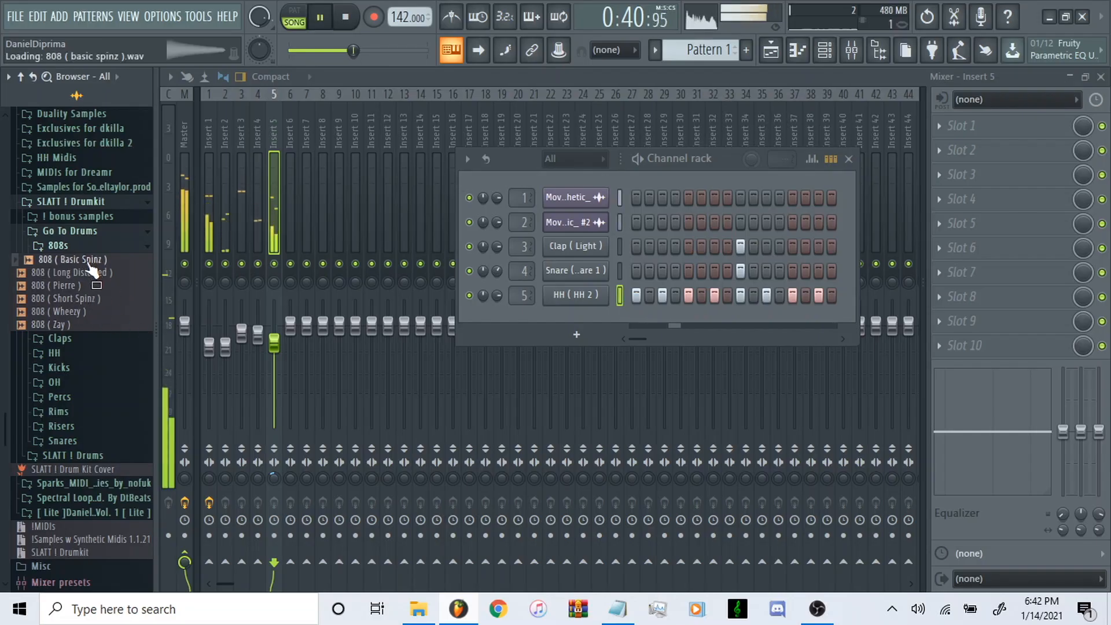
{"action": "left_click", "coordinate": [86, 299]}
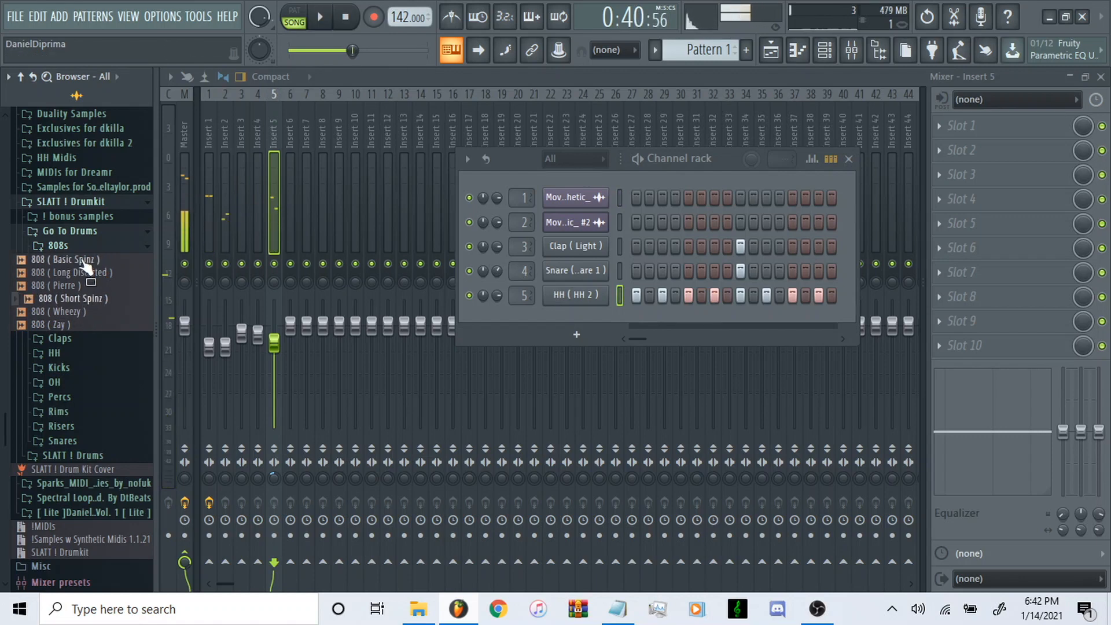
{"action": "left_click", "coordinate": [87, 260]}
{"action": "left_click", "coordinate": [90, 301]}
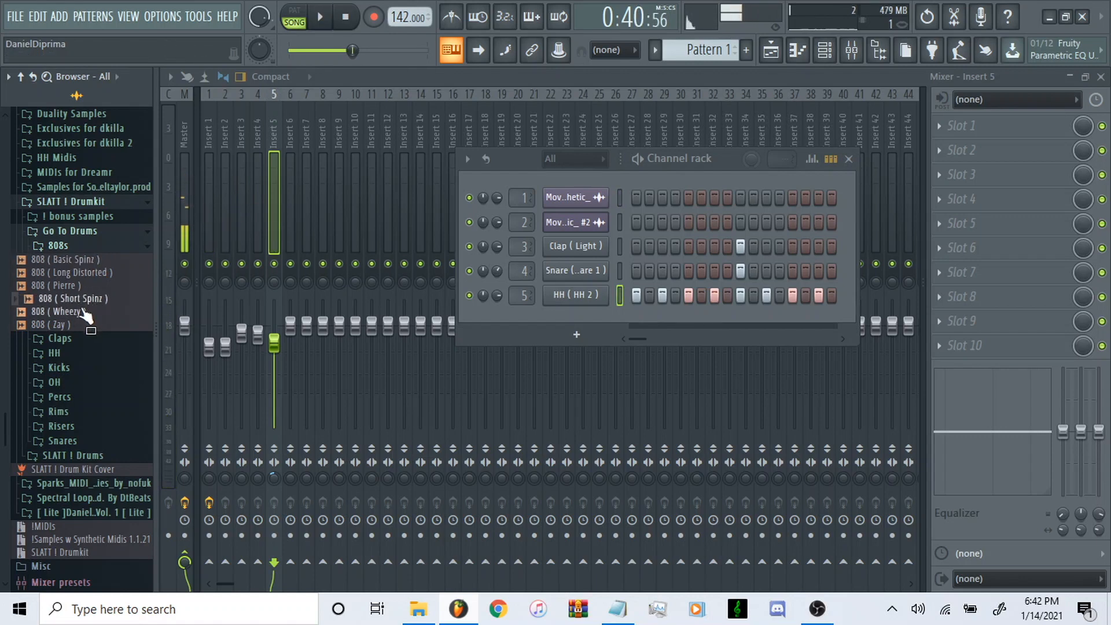
{"action": "left_click", "coordinate": [82, 260]}
{"action": "left_click_drag", "start_coordinate": [87, 261], "coordinate": [521, 318]}
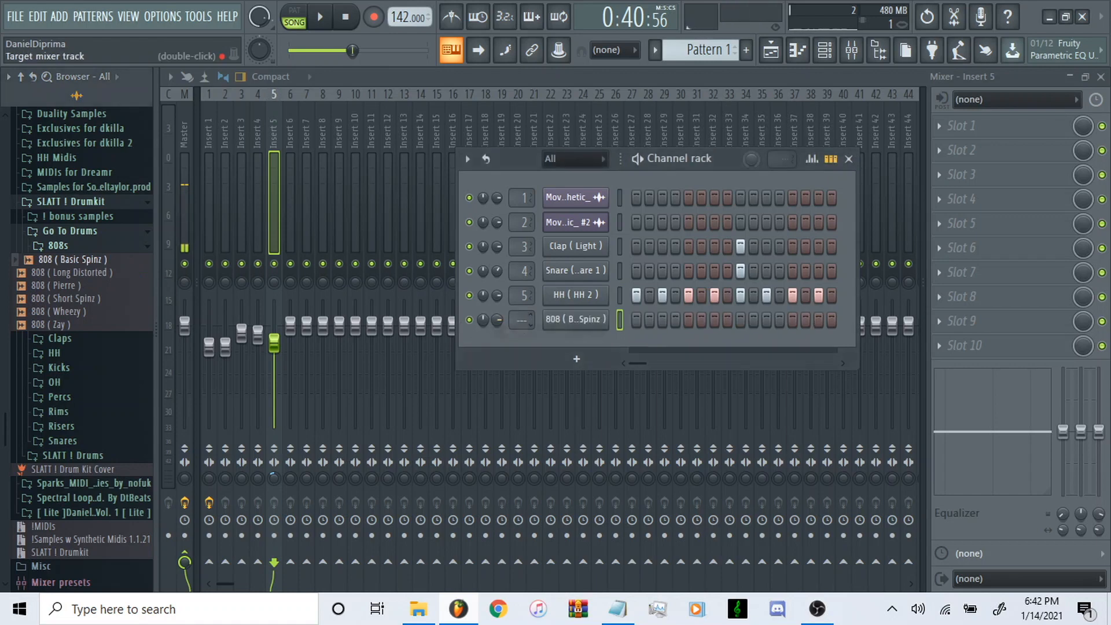
Route the 808 to mixer track 6 and apply a fade-out to its sample so the tail is shorter.
{"action": "left_click", "coordinate": [576, 320]}
{"action": "left_click", "coordinate": [265, 222]}
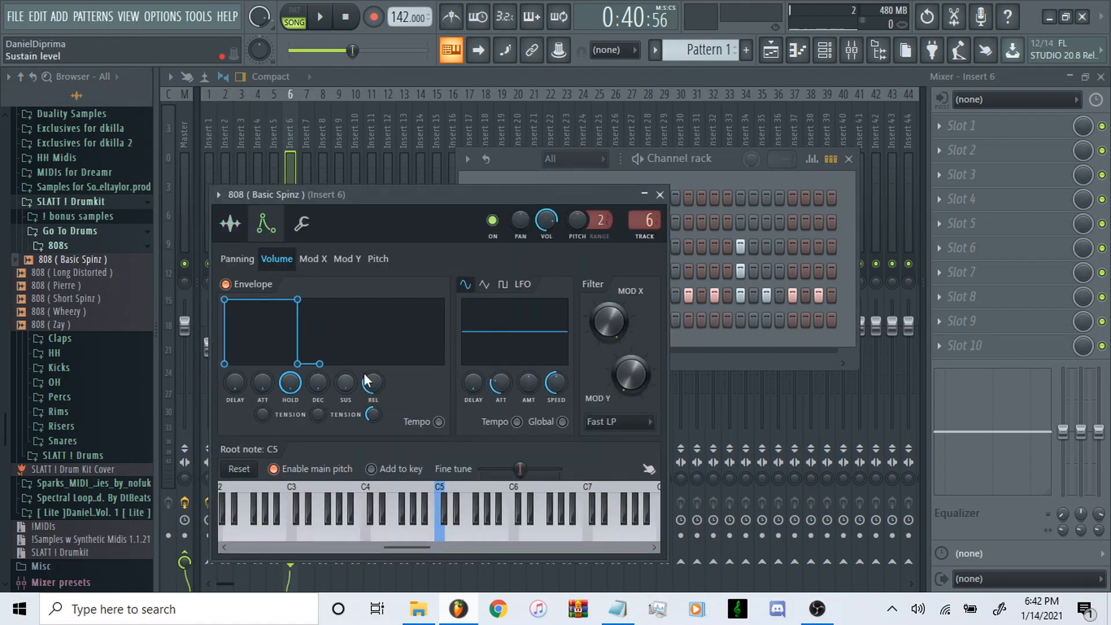
{"action": "left_click", "coordinate": [302, 224]}
{"action": "left_click", "coordinate": [230, 223]}
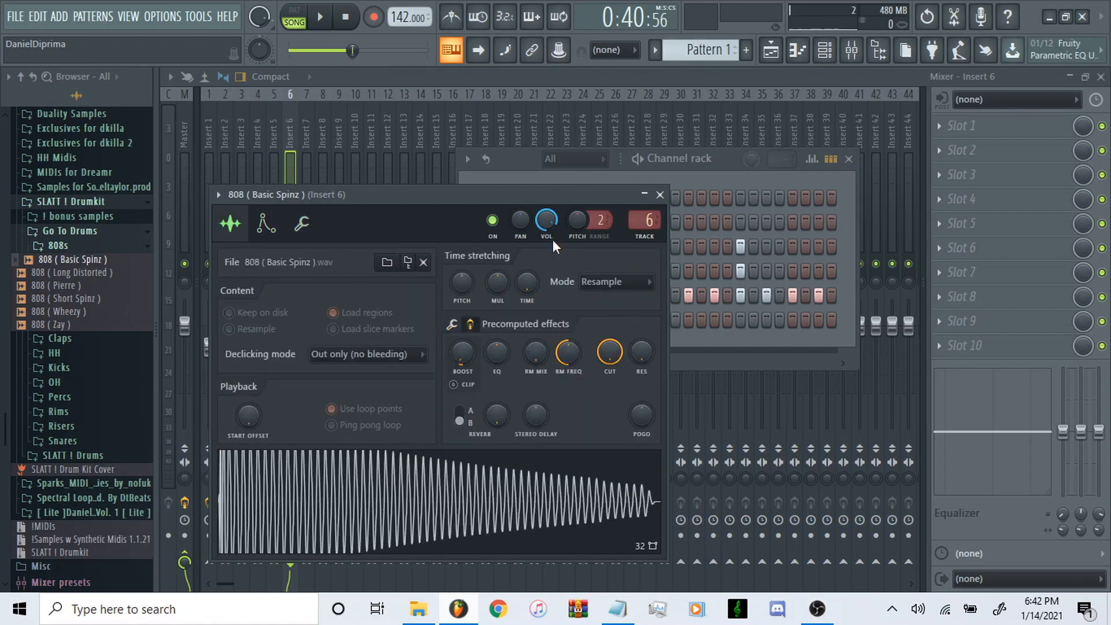
{"action": "left_click", "coordinate": [452, 324]}
{"action": "left_click_drag", "start_coordinate": [565, 417], "coordinate": [566, 370]}
{"action": "left_click", "coordinate": [517, 511]}
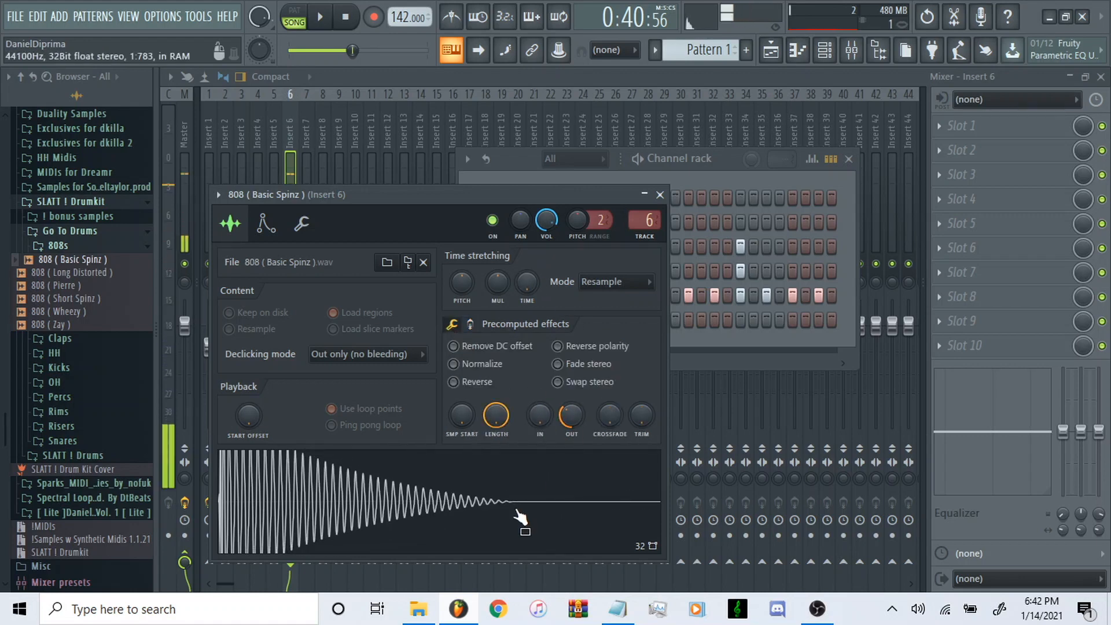
Lower the 808's mixer volume on Insert 6 to about 80% and open the 808's piano roll.
{"action": "key", "text": "F9"}
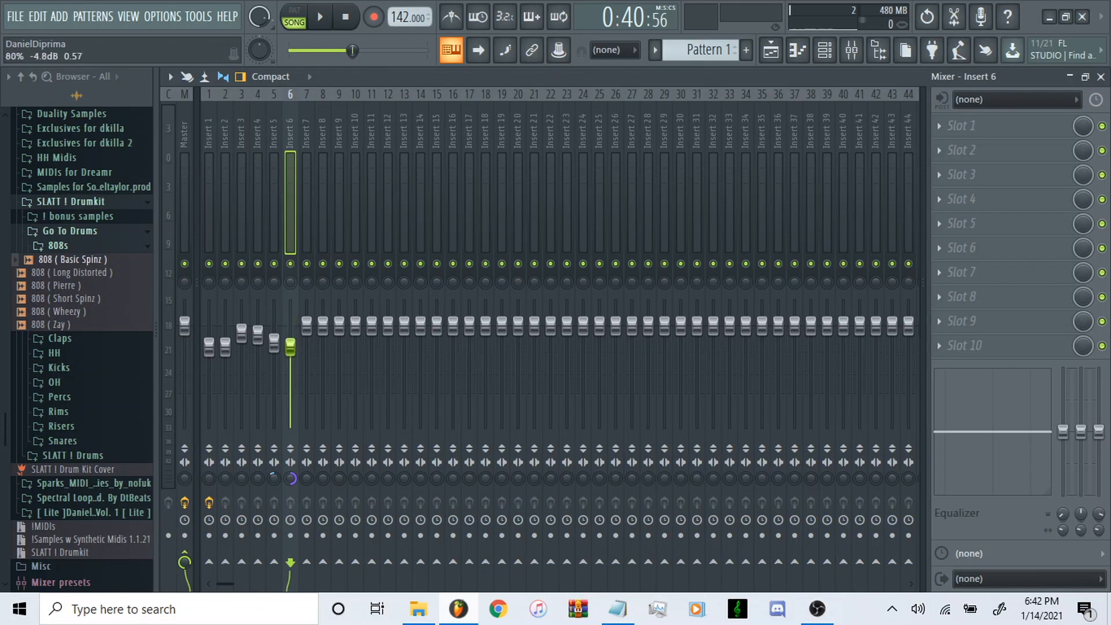
{"action": "key", "text": "F6"}
{"action": "left_click", "coordinate": [772, 51]}
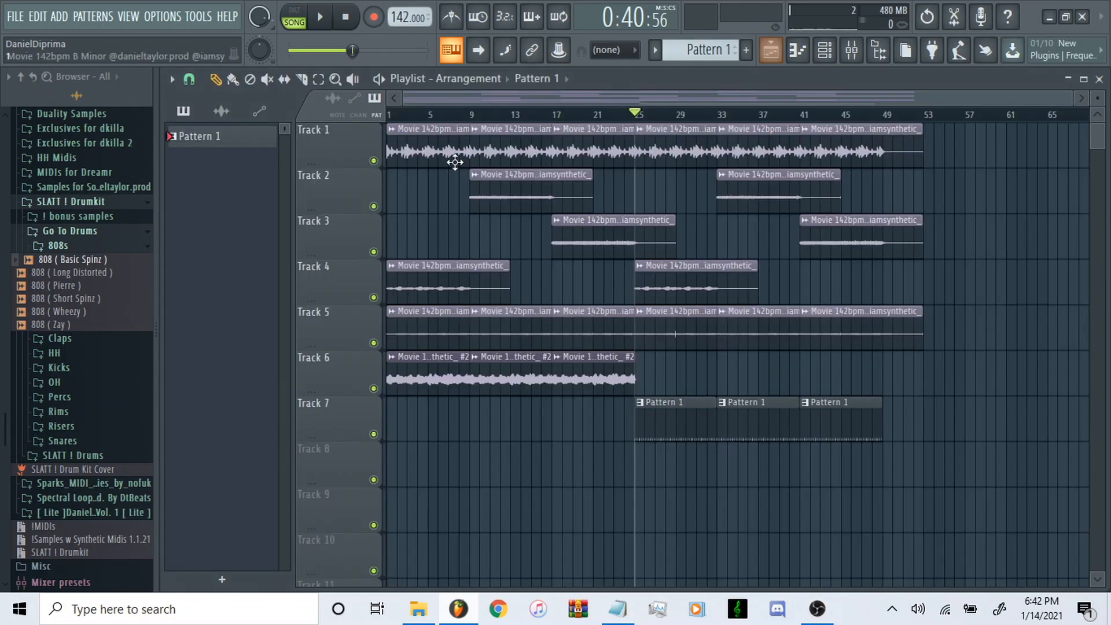
{"action": "left_click", "coordinate": [828, 58]}
{"action": "key", "text": "F7"}
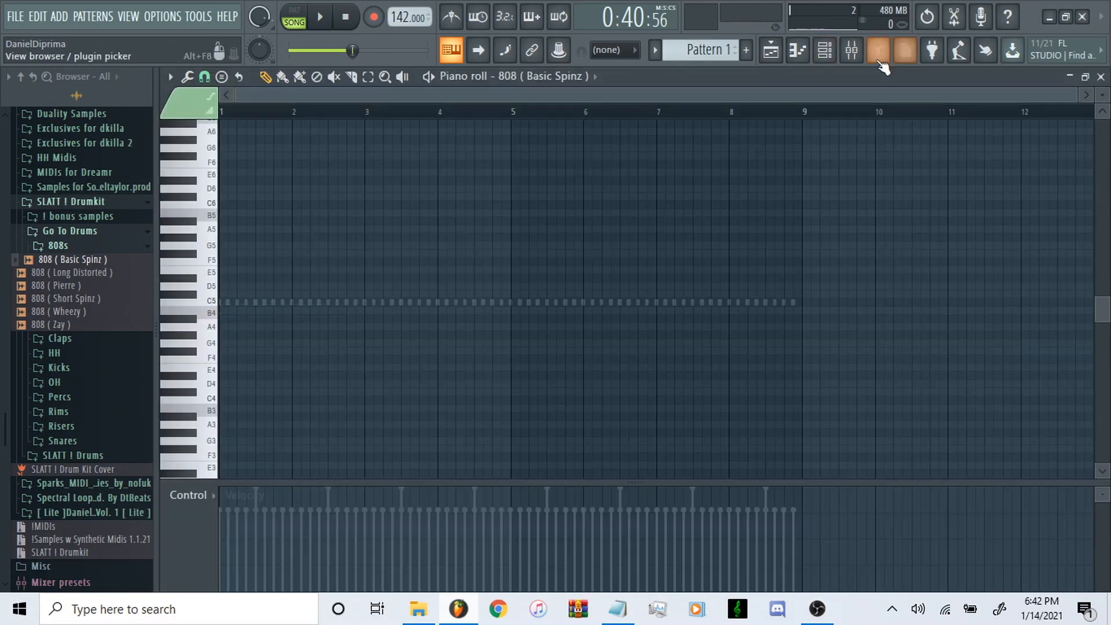
Place 808 notes on B6 at bars 1 and 3, G6 at bars 5 and 7, and A6 midway through bar 8, checking against playback.
{"action": "key", "text": "F6"}
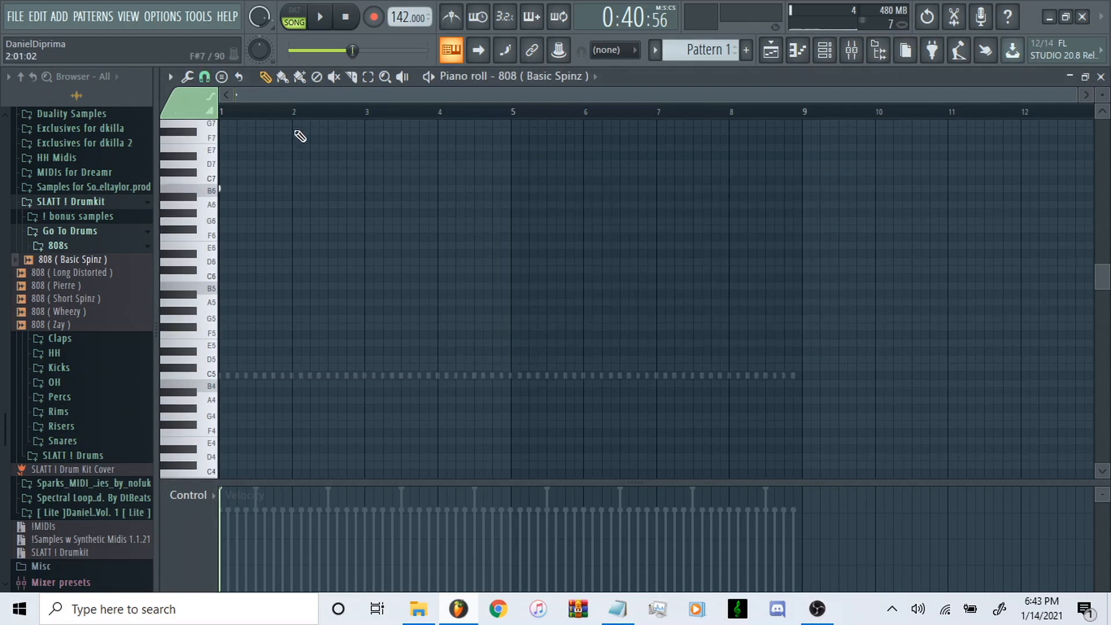
{"action": "key", "text": "space"}
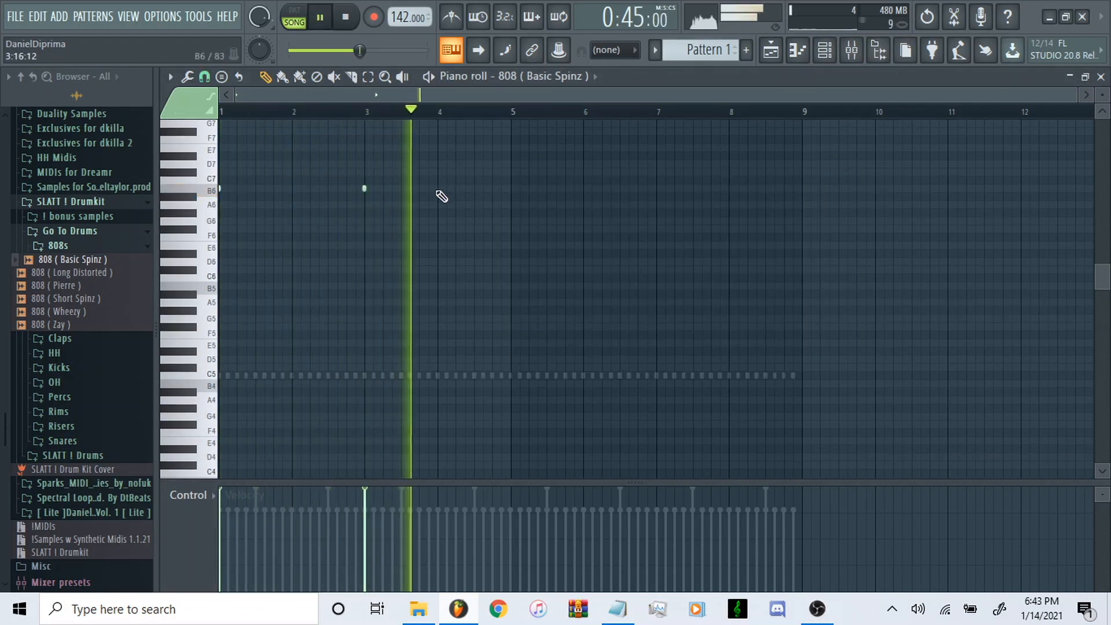
{"action": "key", "text": "space"}
{"action": "left_click", "coordinate": [510, 221]}
{"action": "key", "text": "space"}
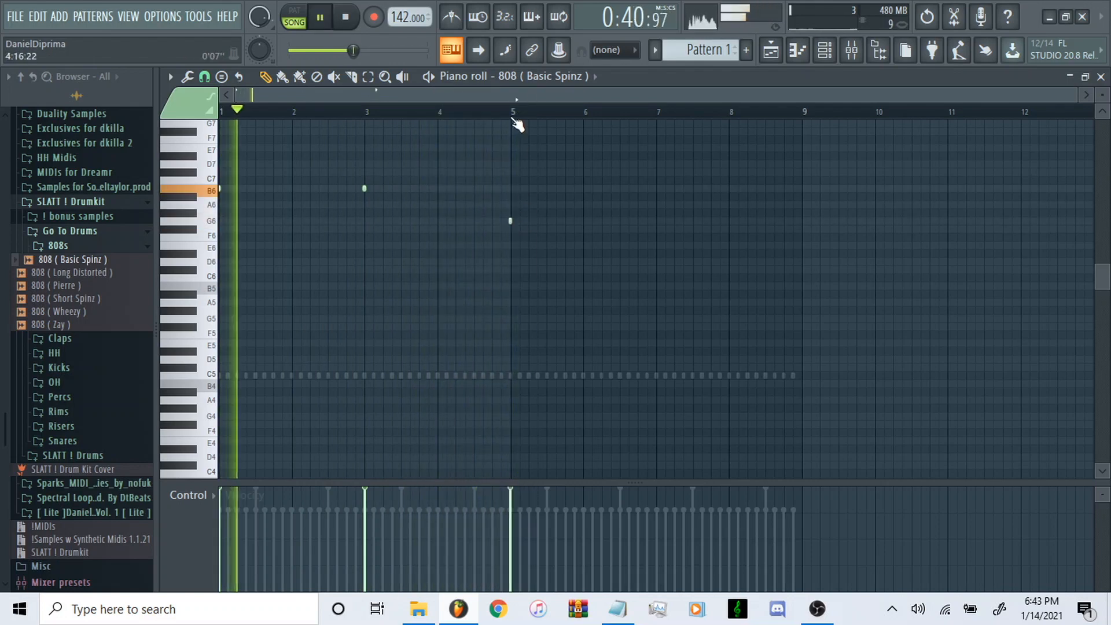
{"action": "left_click", "coordinate": [656, 220]}
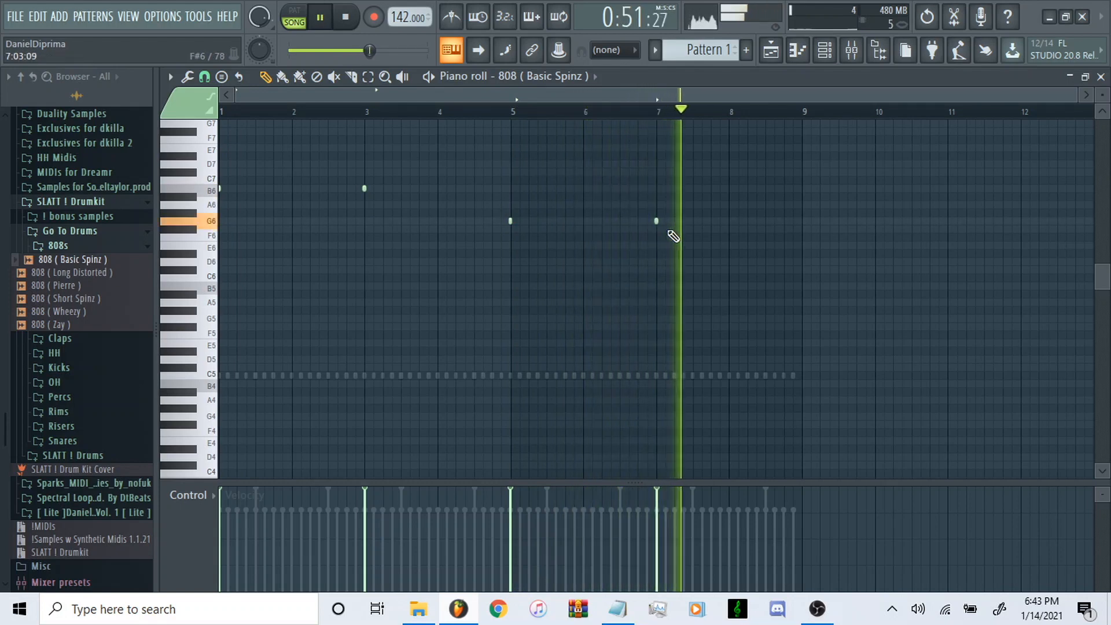
{"action": "key", "text": "space"}
{"action": "left_click", "coordinate": [766, 204]}
{"action": "key", "text": "space"}
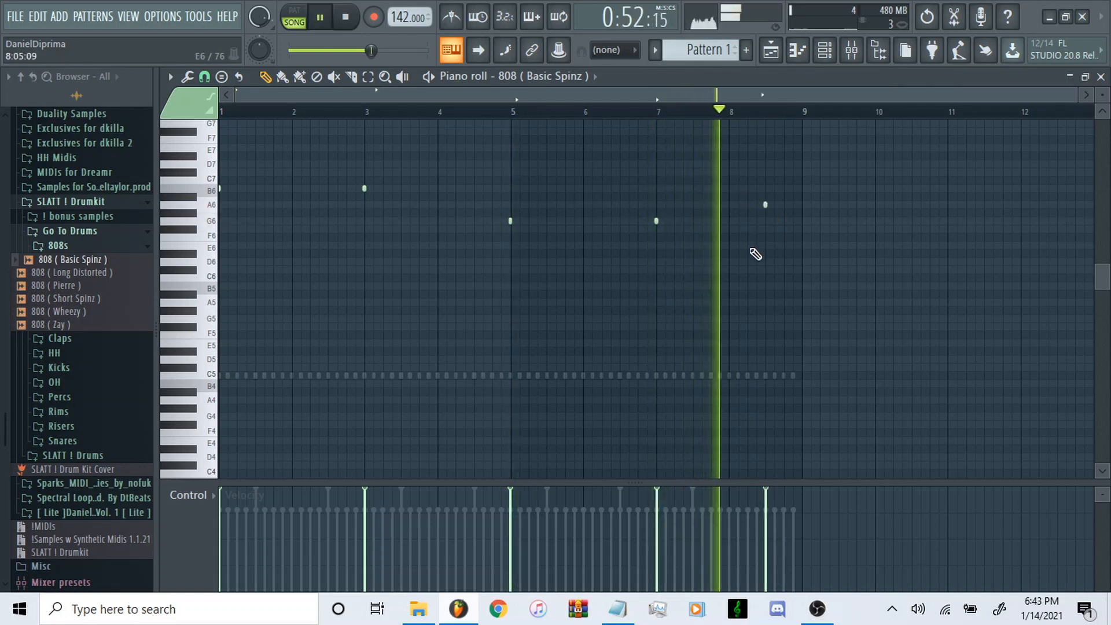
{"action": "key", "text": "space"}
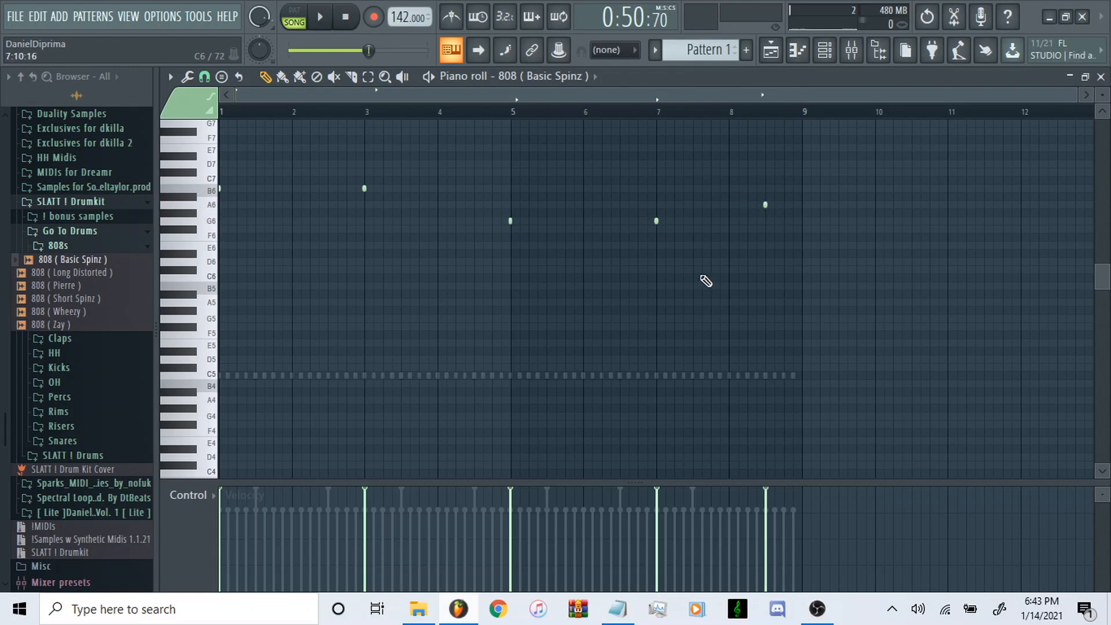
Transpose all the 808 notes down two octaves and play the song.
{"action": "left_click_drag", "start_coordinate": [872, 152], "coordinate": [97, 252]}
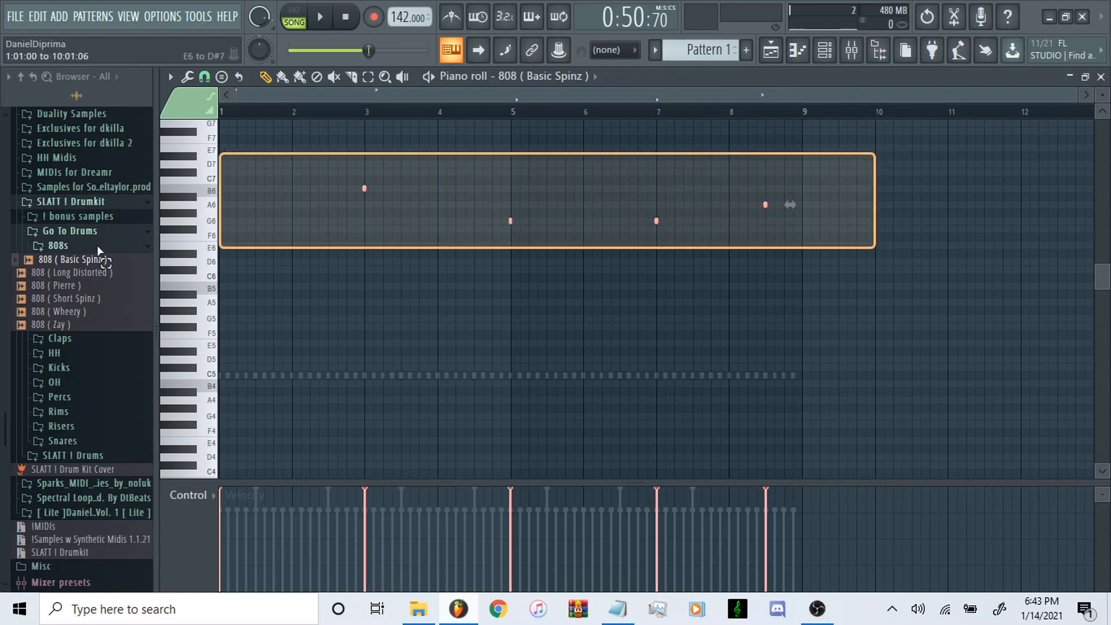
{"action": "key", "text": "ctrl+Down"}
{"action": "key", "text": "ctrl+Down"}
{"action": "key", "text": "space"}
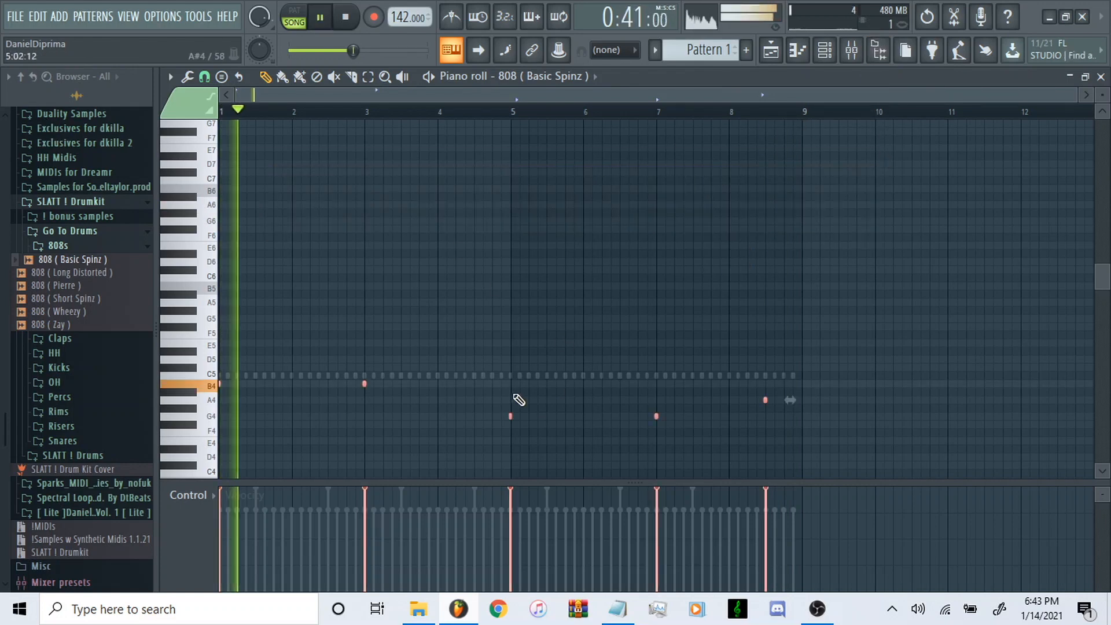
Raise the last three 808 notes, from bar 5 onward, by one octave and listen to the result.
{"action": "left_click_drag", "start_coordinate": [494, 389], "coordinate": [886, 437]}
{"action": "key", "text": "ctrl+Up"}
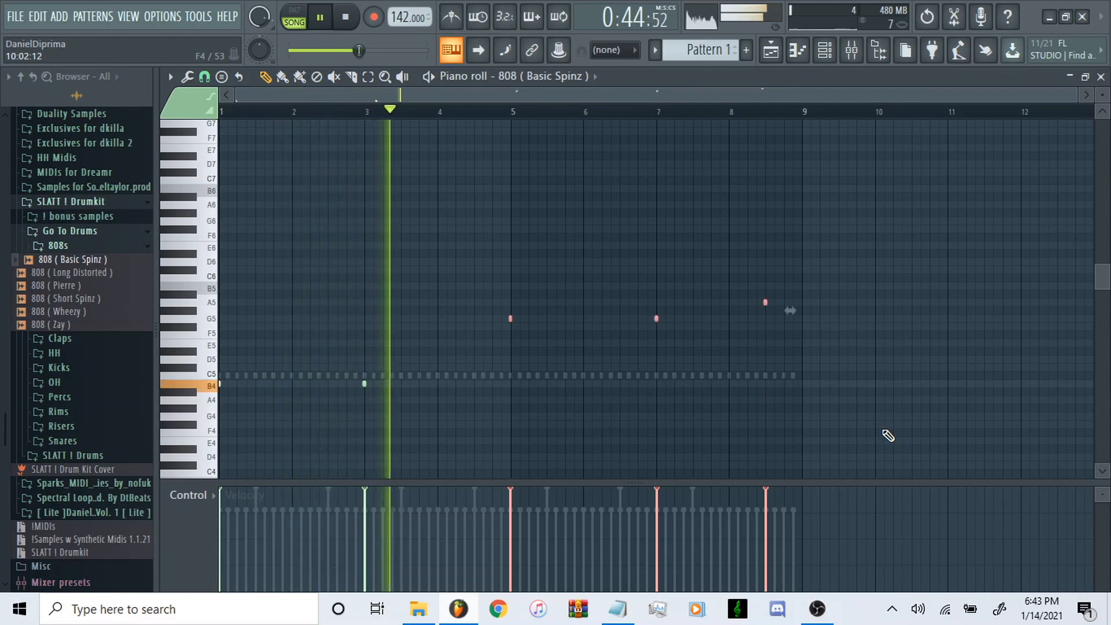
{"action": "left_click", "coordinate": [555, 191], "text": "ctrl"}
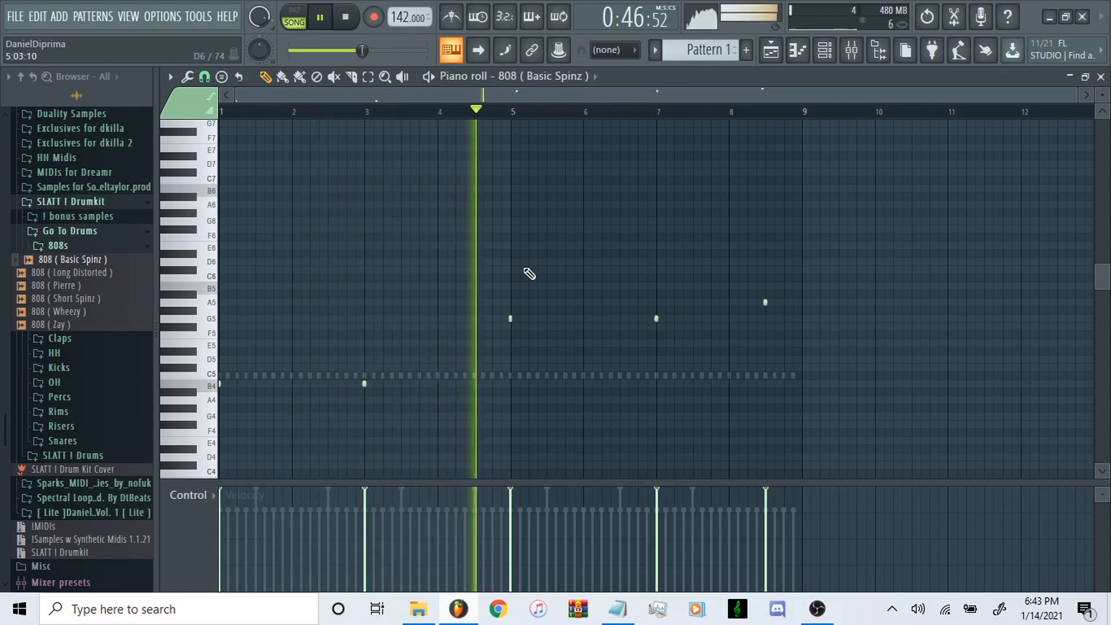
{"action": "key", "text": "space"}
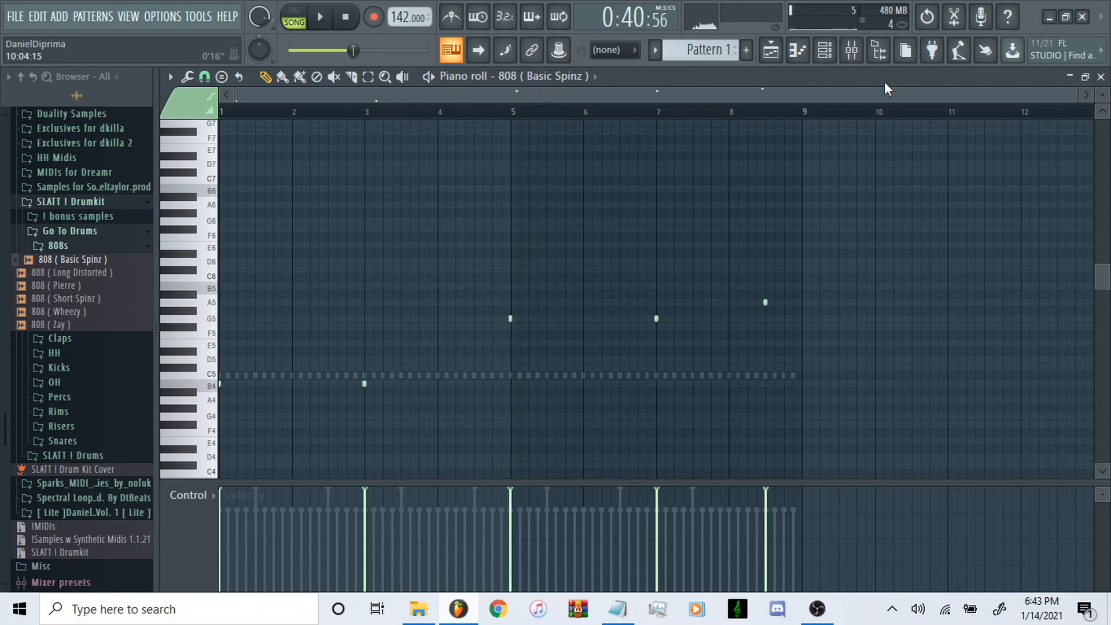
Fine-tune the 808's mixer volume on Insert 6 against playback.
{"action": "left_click", "coordinate": [851, 49]}
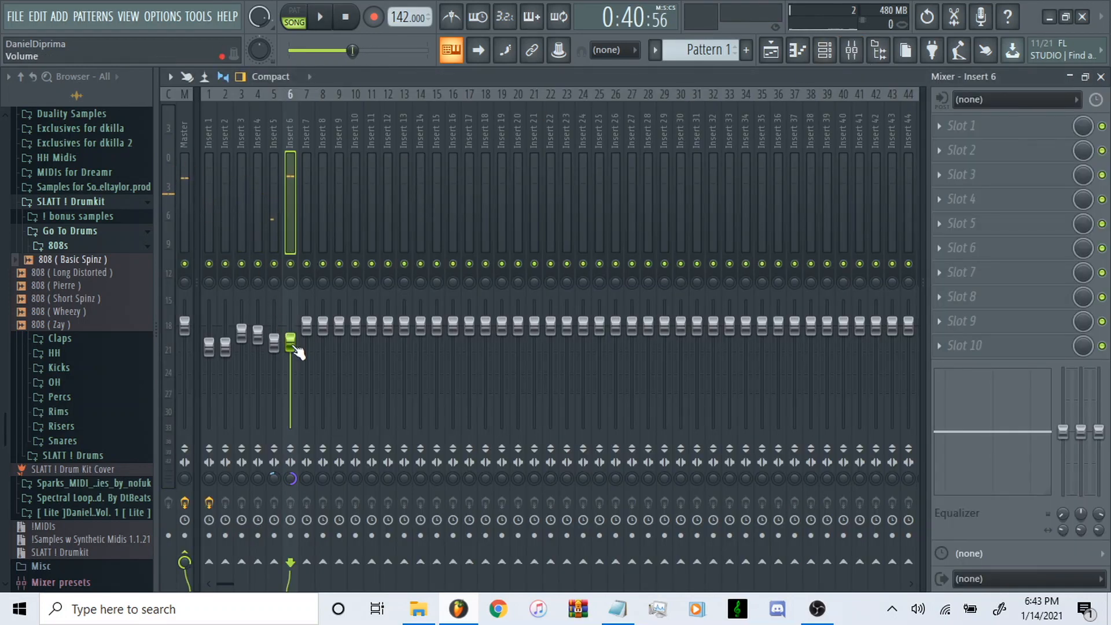
{"action": "key", "text": "space"}
{"action": "key", "text": "space"}
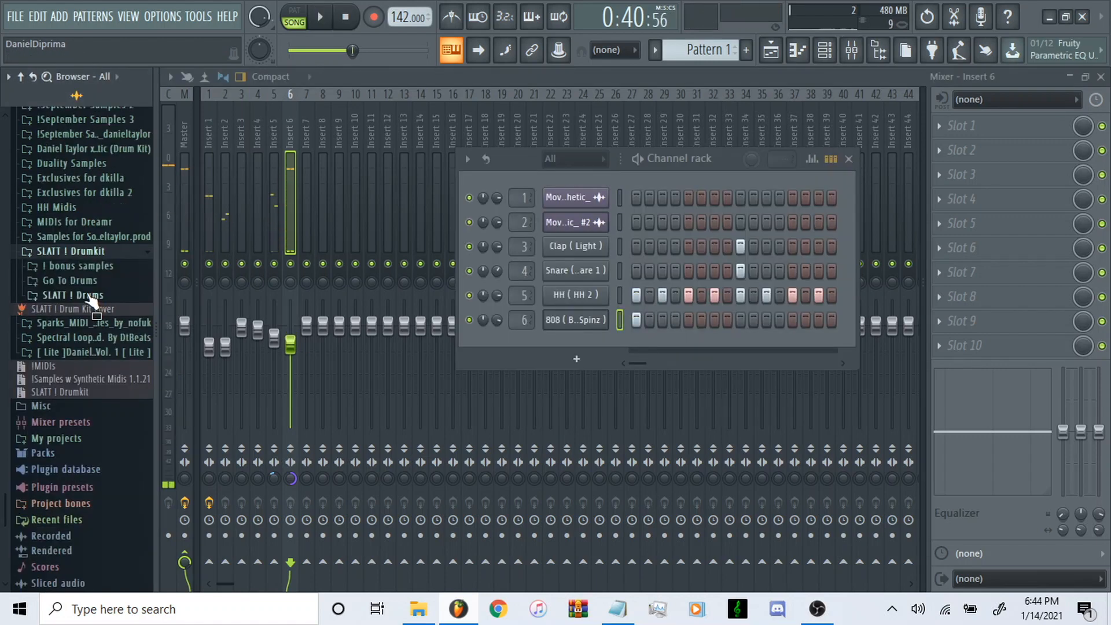
Add Snare ( Go To 2 ) as a channel on mixer track 7 and OH ( Hits with 808 ) on mixer track 8.
{"action": "left_click", "coordinate": [88, 296]}
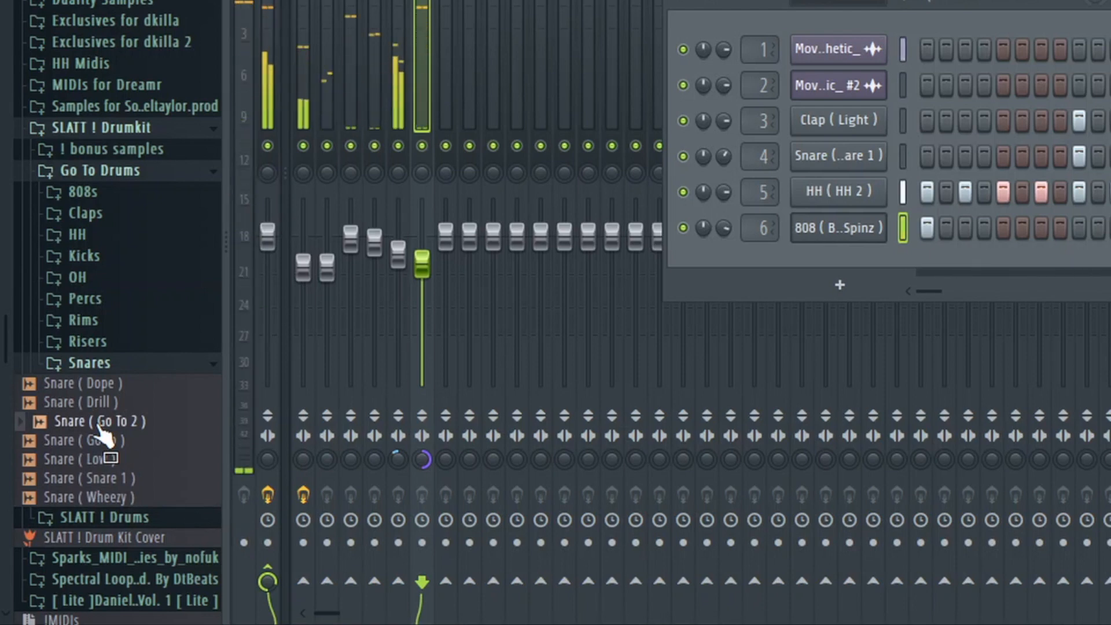
{"action": "left_click_drag", "start_coordinate": [98, 425], "coordinate": [763, 252]}
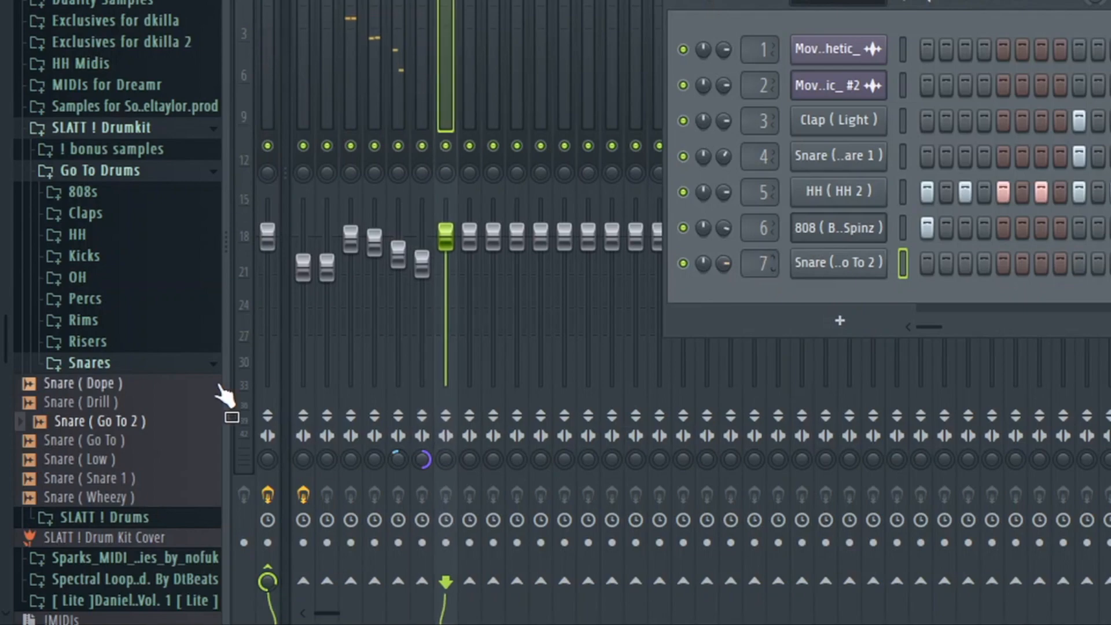
{"action": "left_click", "coordinate": [54, 363]}
{"action": "left_click", "coordinate": [77, 277]}
{"action": "left_click_drag", "start_coordinate": [106, 297], "coordinate": [744, 298]}
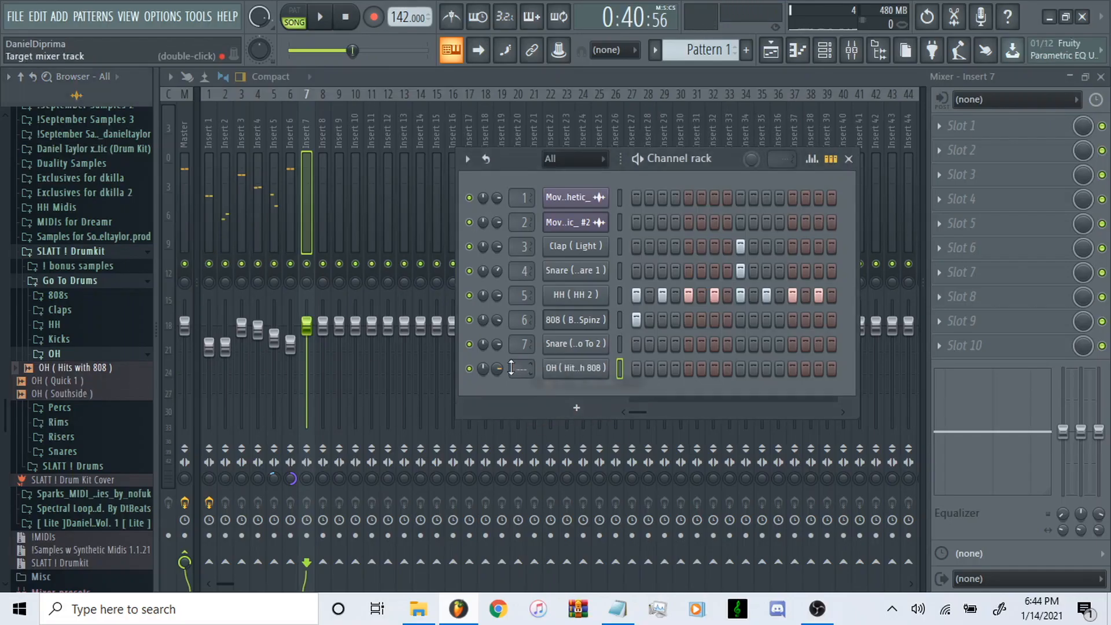
{"action": "left_click_drag", "start_coordinate": [510, 368], "coordinate": [511, 363]}
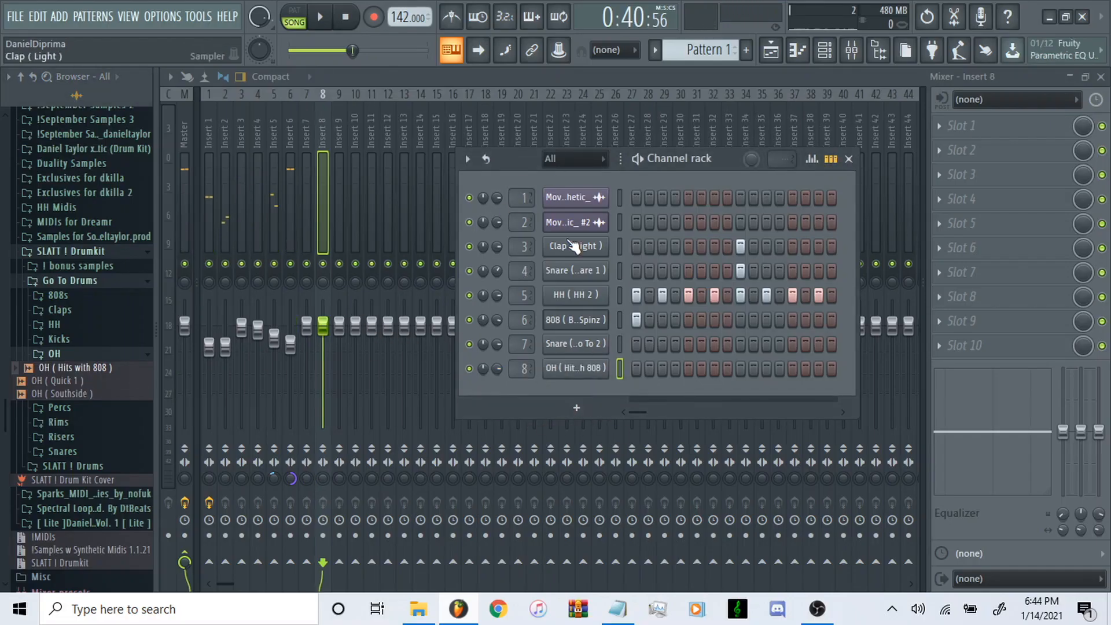
Collapse the SLATT ! Drumkit folder and open the !!!! HH Midis folder in the browser.
{"action": "left_click", "coordinate": [84, 253]}
{"action": "scroll", "coordinate": [92, 445], "scroll_direction": "up", "scroll_amount": 2}
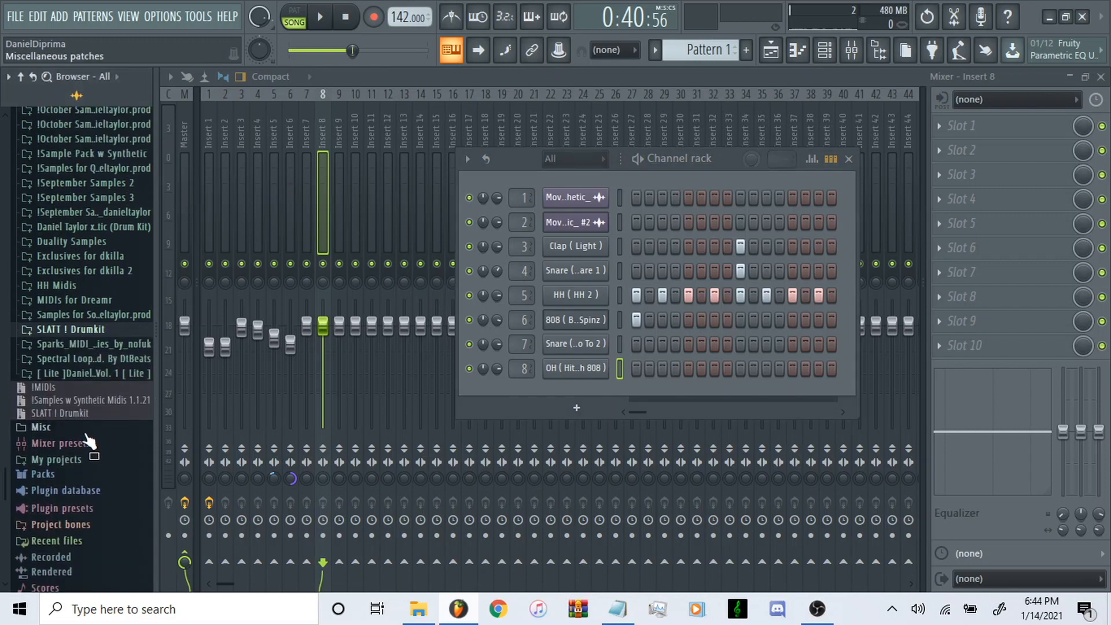
{"action": "scroll", "coordinate": [87, 437], "scroll_direction": "up", "scroll_amount": 4}
{"action": "scroll", "coordinate": [92, 480], "scroll_direction": "down", "scroll_amount": 3}
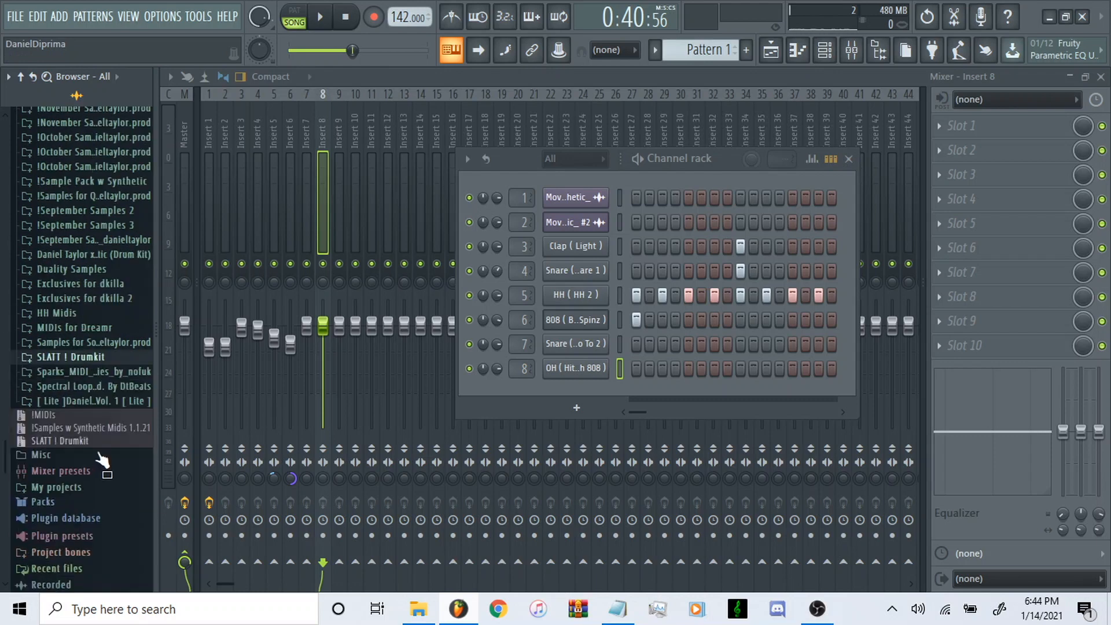
{"action": "scroll", "coordinate": [92, 457], "scroll_direction": "up", "scroll_amount": 5}
{"action": "left_click", "coordinate": [129, 487]}
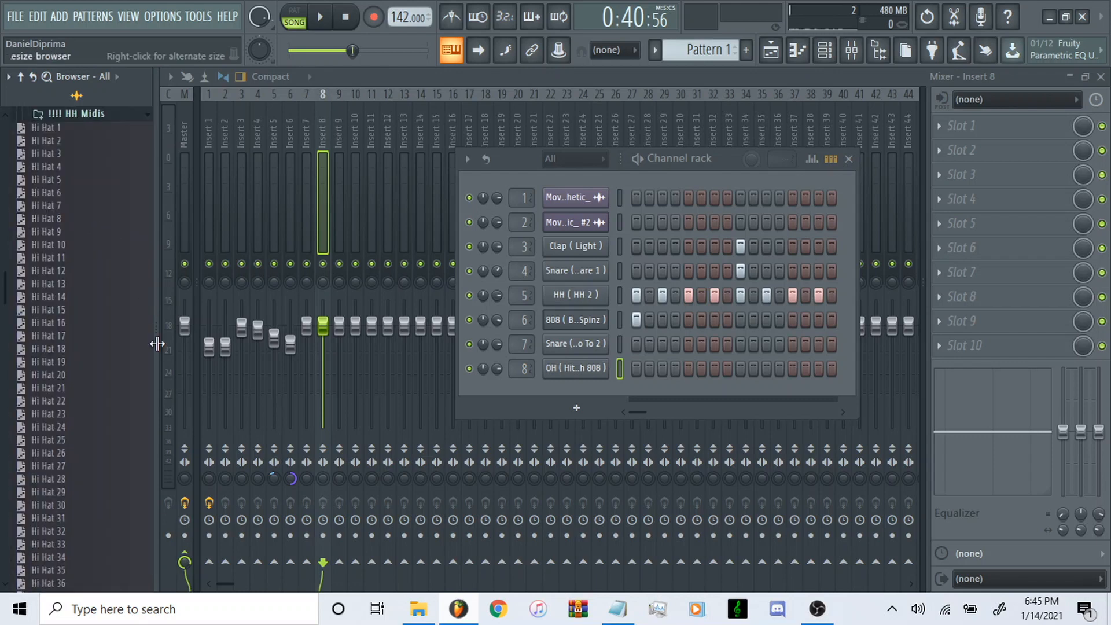
Open the HH ( HH 2 ) channel's piano roll and delete all of its hi-hat notes.
{"action": "right_click", "coordinate": [597, 292]}
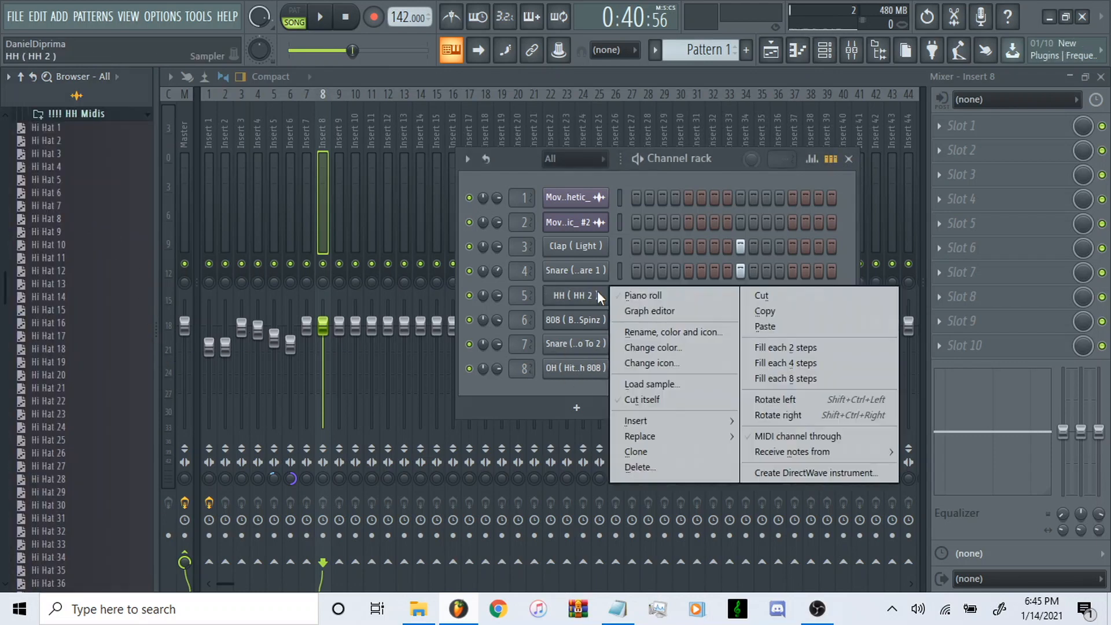
{"action": "left_click", "coordinate": [644, 294]}
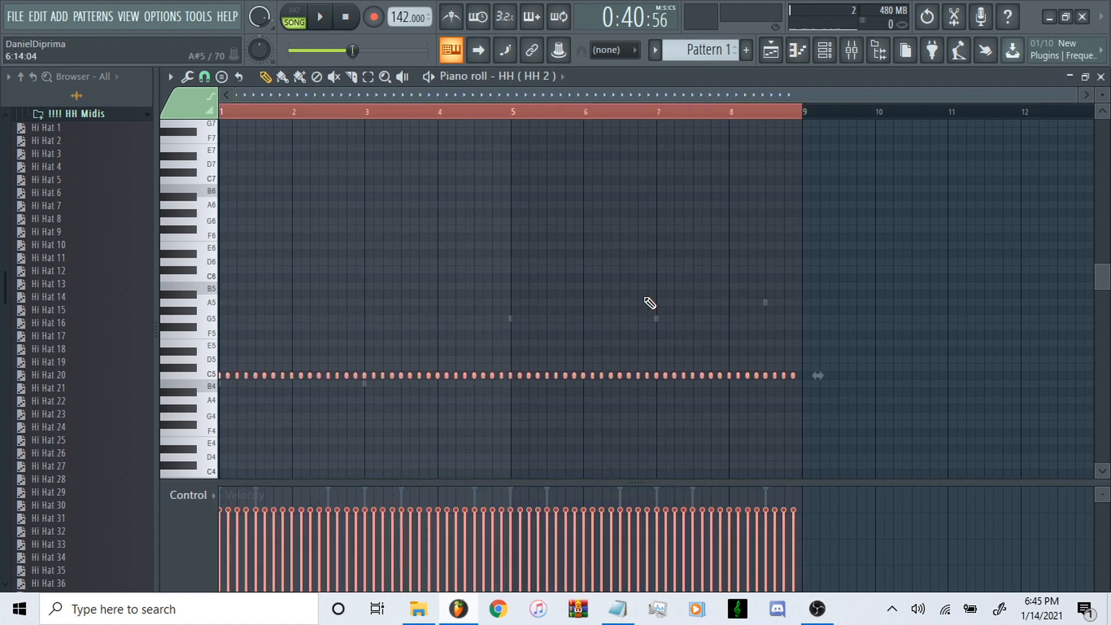
{"action": "key", "text": "Delete"}
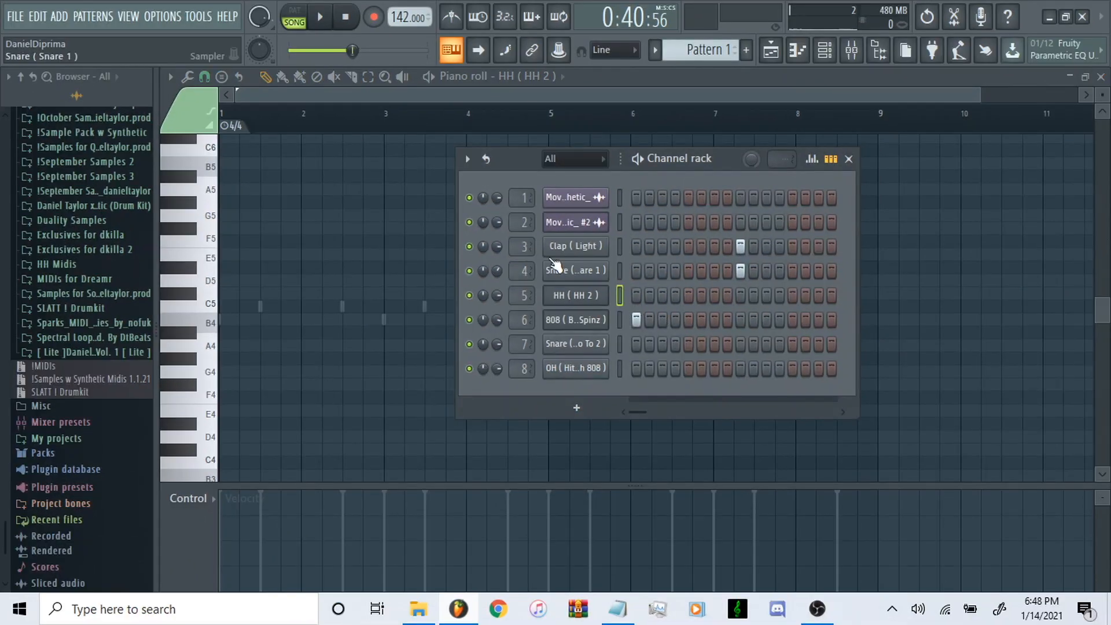
Set the HH ( HH 2 ) piano roll snap to 1/3 step and enter seven evenly spaced C5 hi-hat notes at the start of bar 1.
{"action": "right_click", "coordinate": [602, 293]}
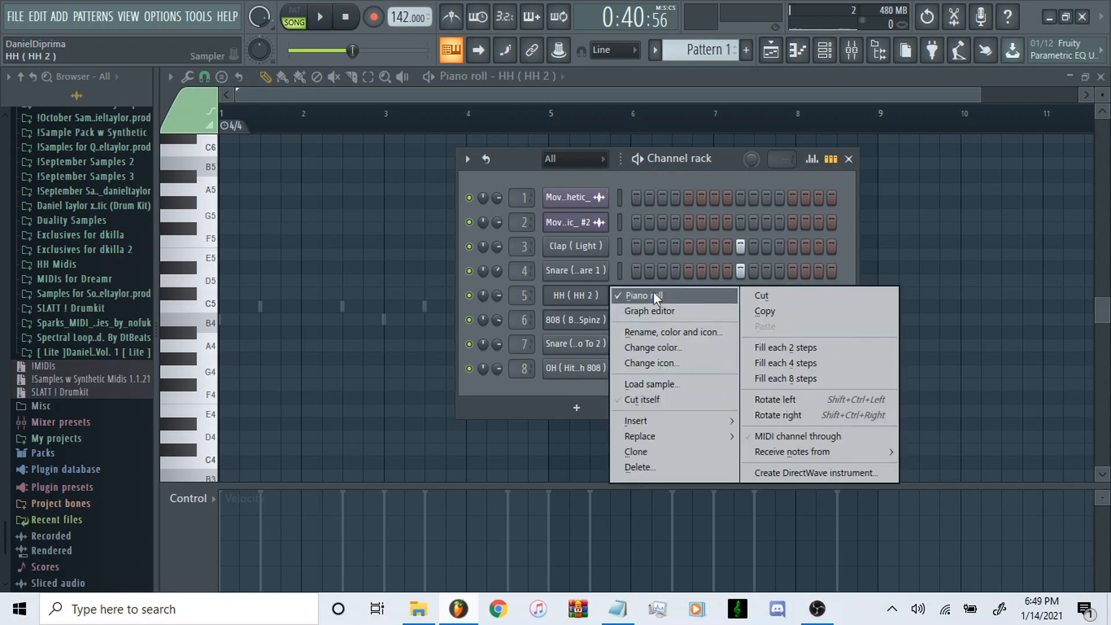
{"action": "left_click", "coordinate": [650, 295]}
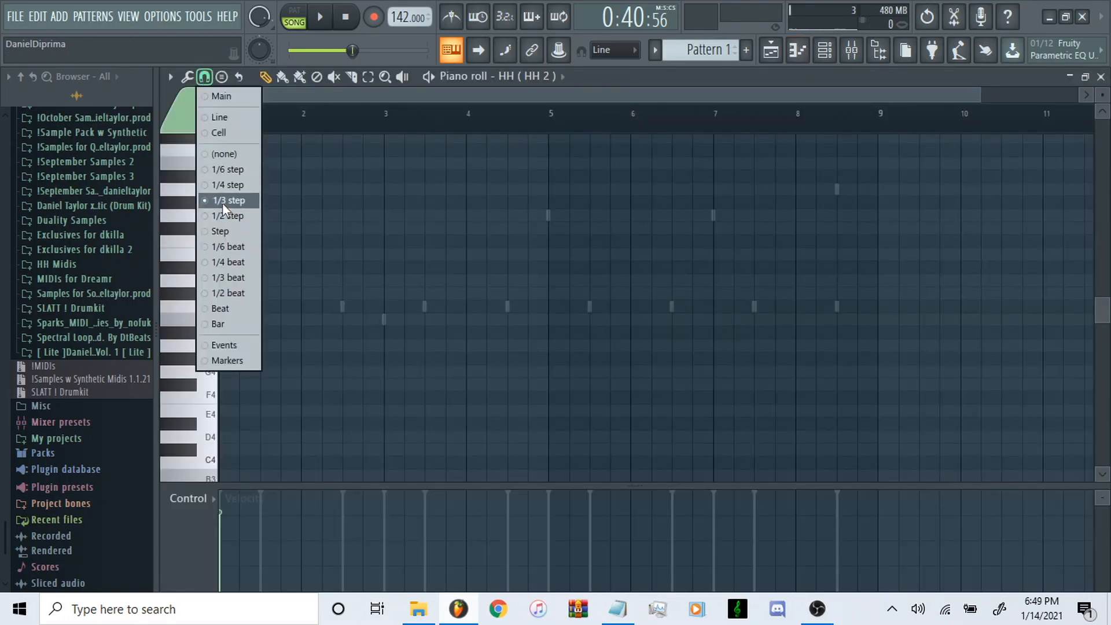
{"action": "left_click", "coordinate": [225, 206]}
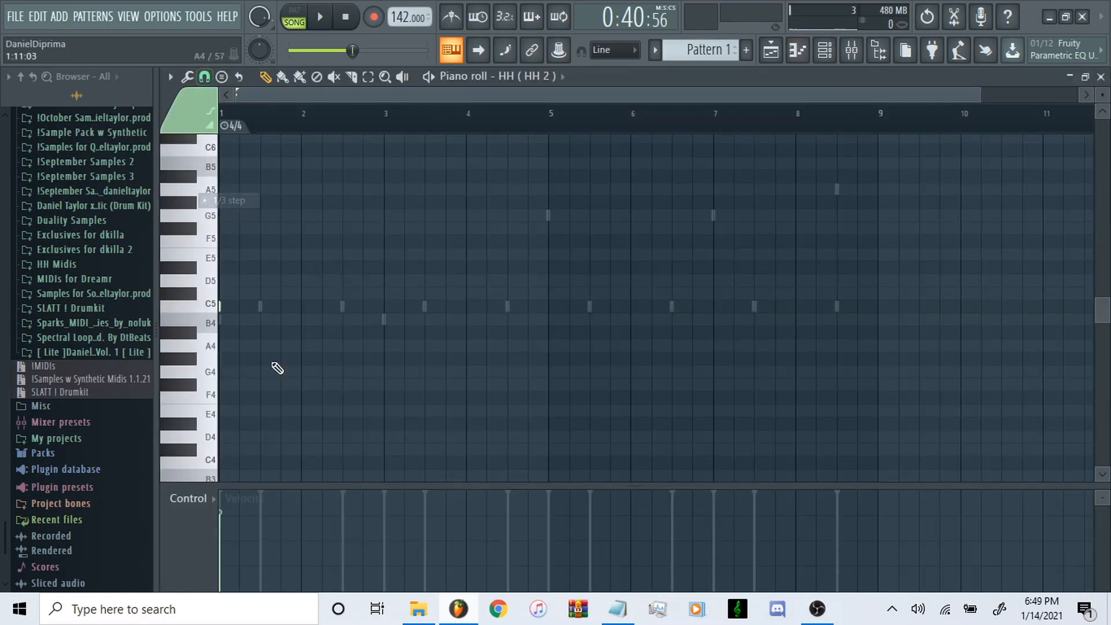
{"action": "scroll", "coordinate": [270, 324], "scroll_direction": "up", "scroll_amount": 4}
{"action": "left_click_drag", "start_coordinate": [260, 96], "coordinate": [207, 101]}
{"action": "scroll", "coordinate": [256, 335], "scroll_direction": "down", "scroll_amount": 1}
{"action": "scroll", "coordinate": [237, 332], "scroll_direction": "up", "scroll_amount": 2}
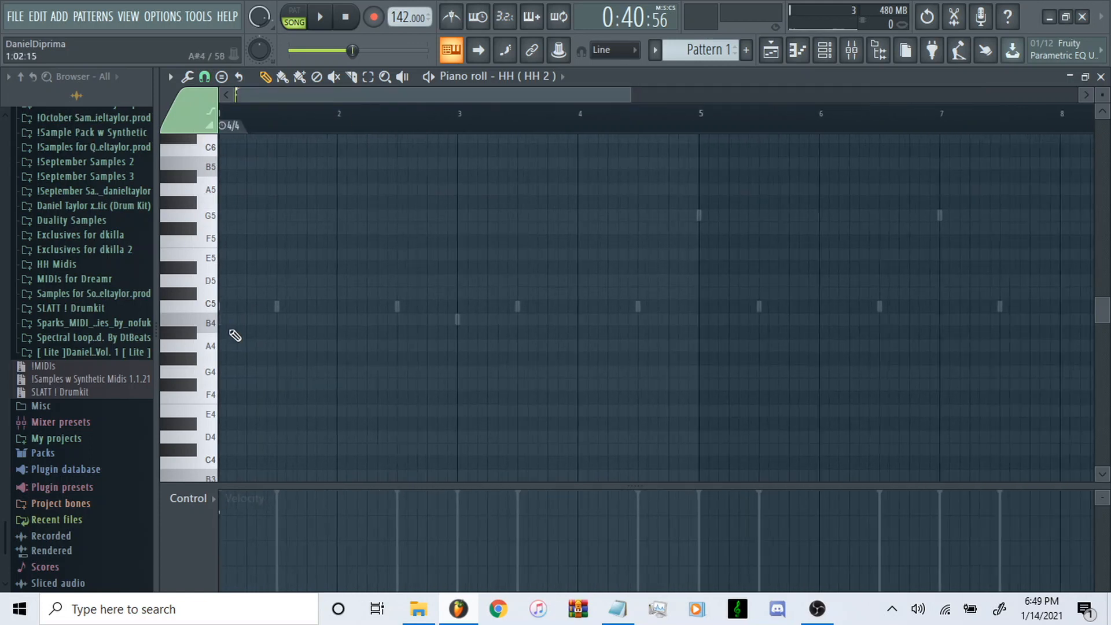
{"action": "left_click_drag", "start_coordinate": [296, 95], "coordinate": [249, 100]}
{"action": "key", "text": "space"}
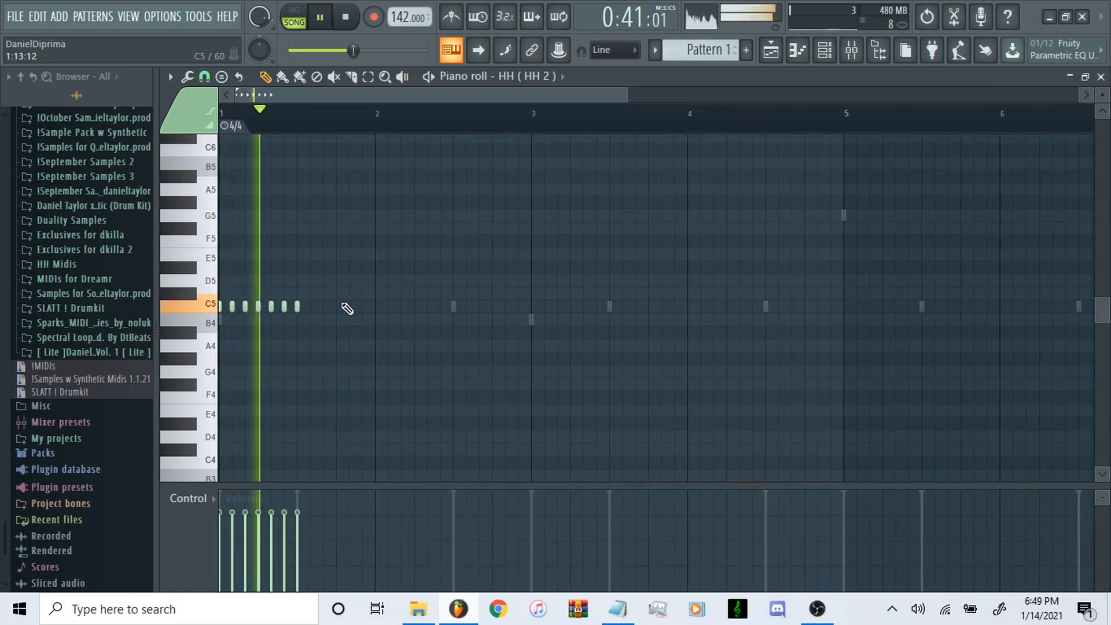
{"action": "key", "text": "space"}
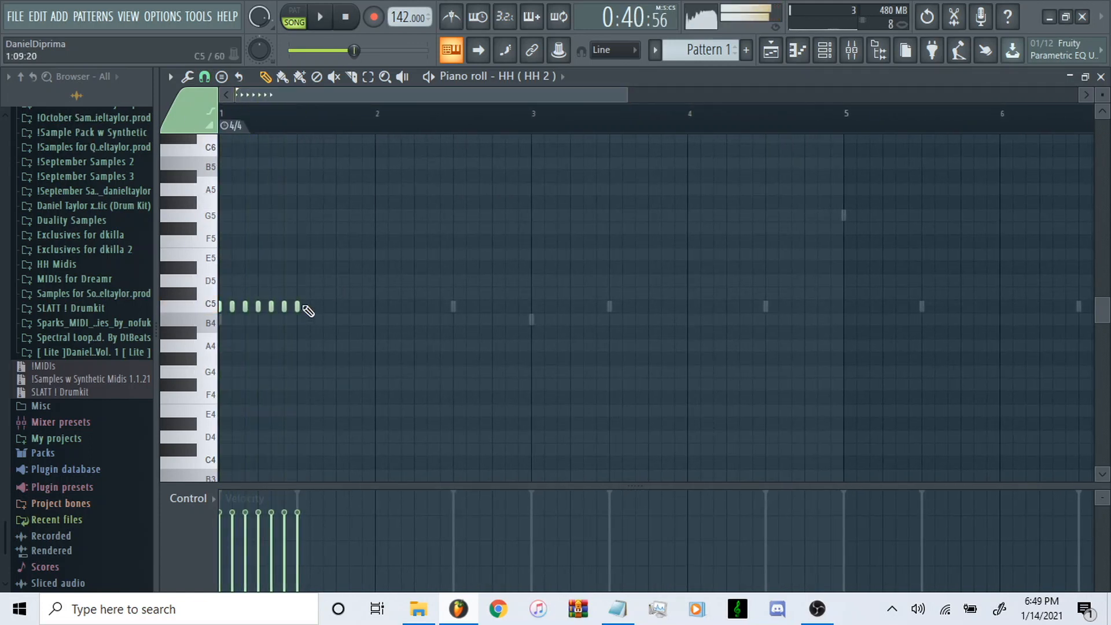
Duplicate the C5 hi-hat notes to fill bars 1 to 8, delete the surplus notes in bar 9 and clear the time selection.
{"action": "left_click_drag", "start_coordinate": [297, 130], "coordinate": [222, 129]}
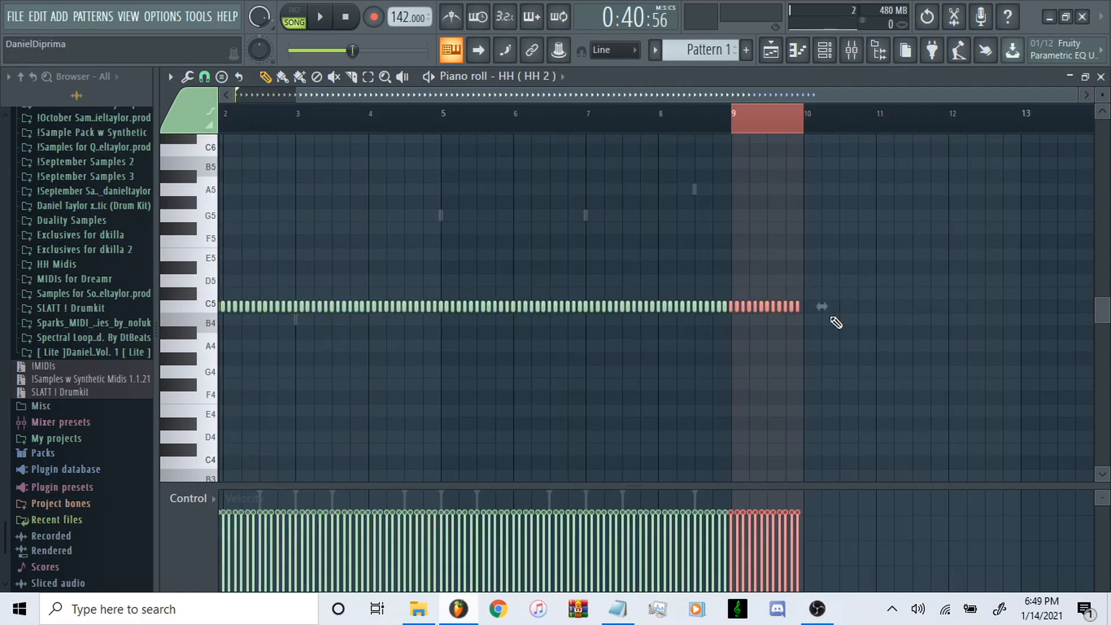
{"action": "left_click_drag", "start_coordinate": [735, 309], "coordinate": [819, 309]}
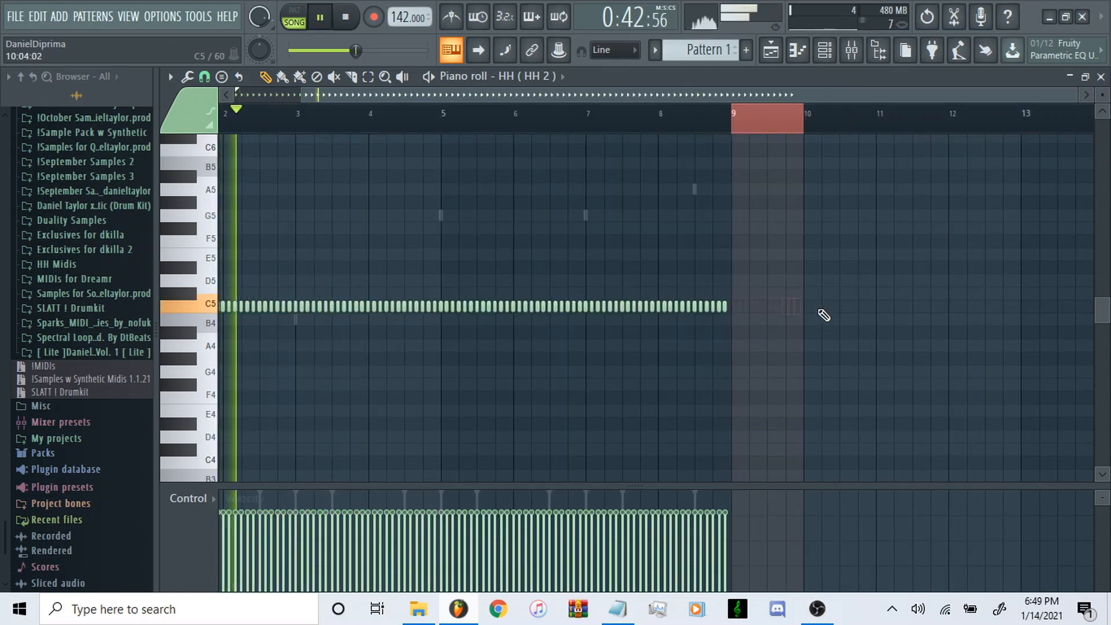
{"action": "left_click", "coordinate": [773, 129], "text": "ctrl"}
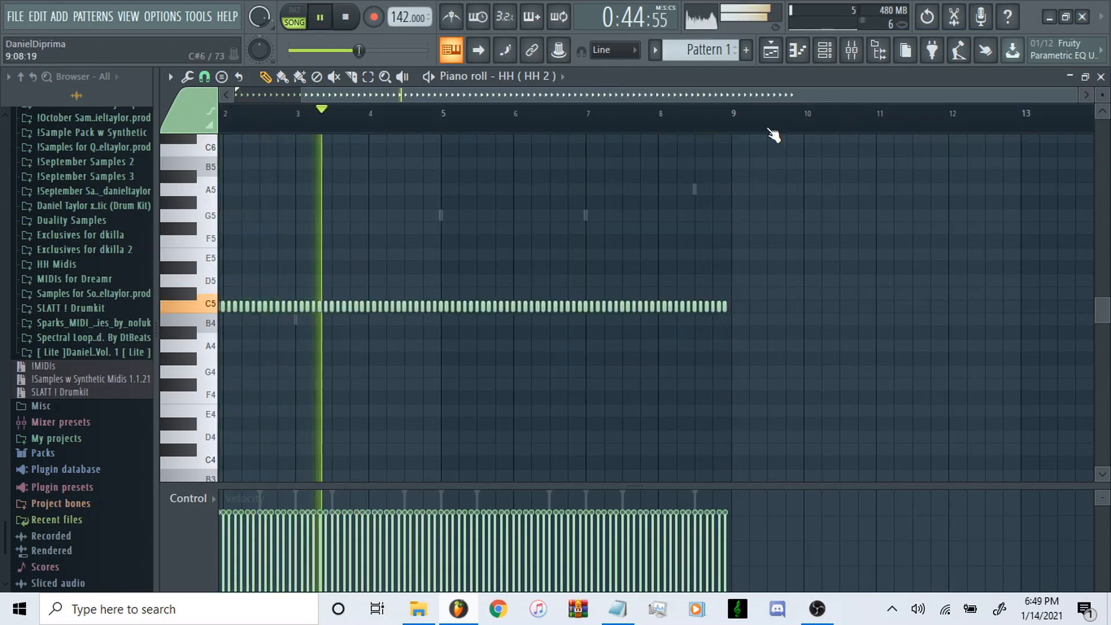
Set the hi-hat's mixer volume on Insert 5 to about -7.0 dB against playback.
{"action": "left_click", "coordinate": [851, 50]}
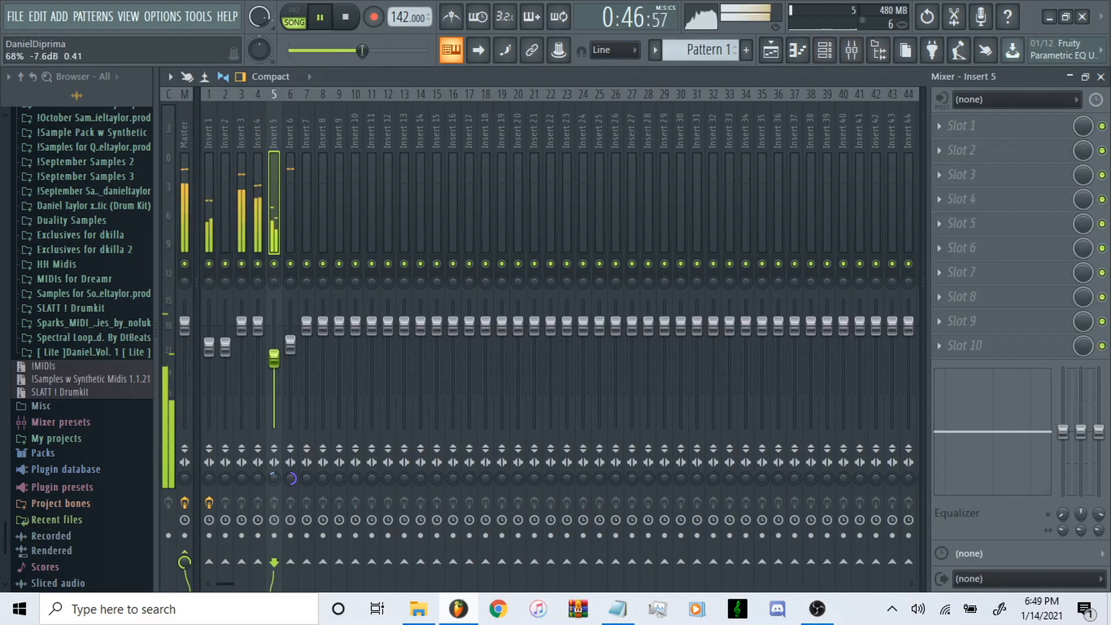
{"action": "left_click_drag", "start_coordinate": [274, 360], "coordinate": [280, 363]}
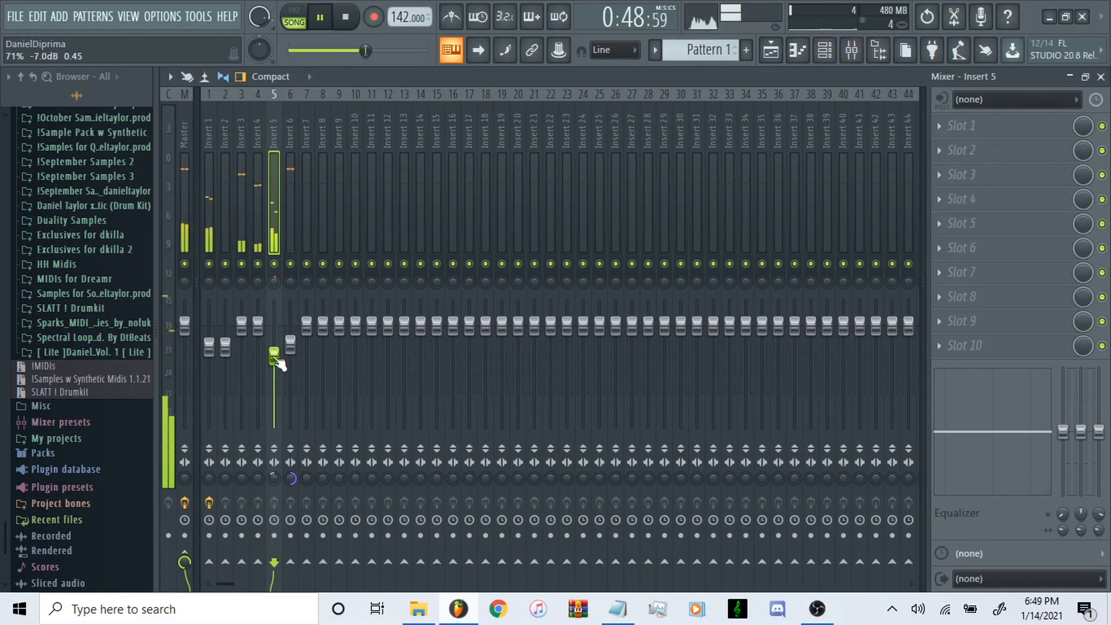
{"action": "key", "text": "space"}
Replace the channel 3 clap sample with Clap ( Layered ) and set its volume on Insert 3 to about -1.8 dB.
{"action": "left_click", "coordinate": [825, 51]}
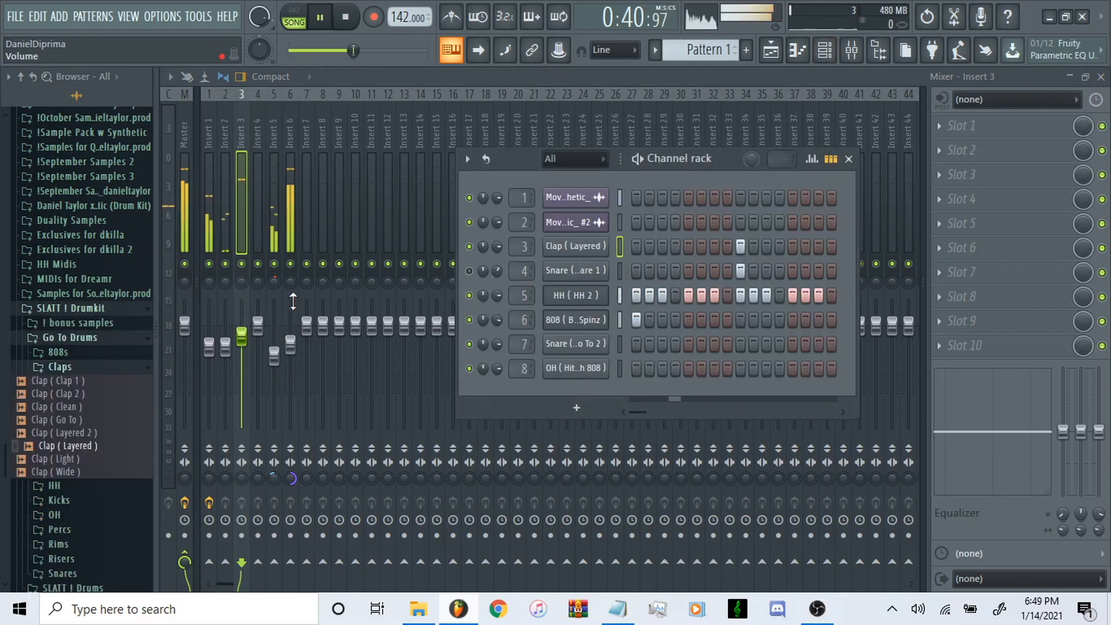
{"action": "left_click_drag", "start_coordinate": [243, 335], "coordinate": [241, 334]}
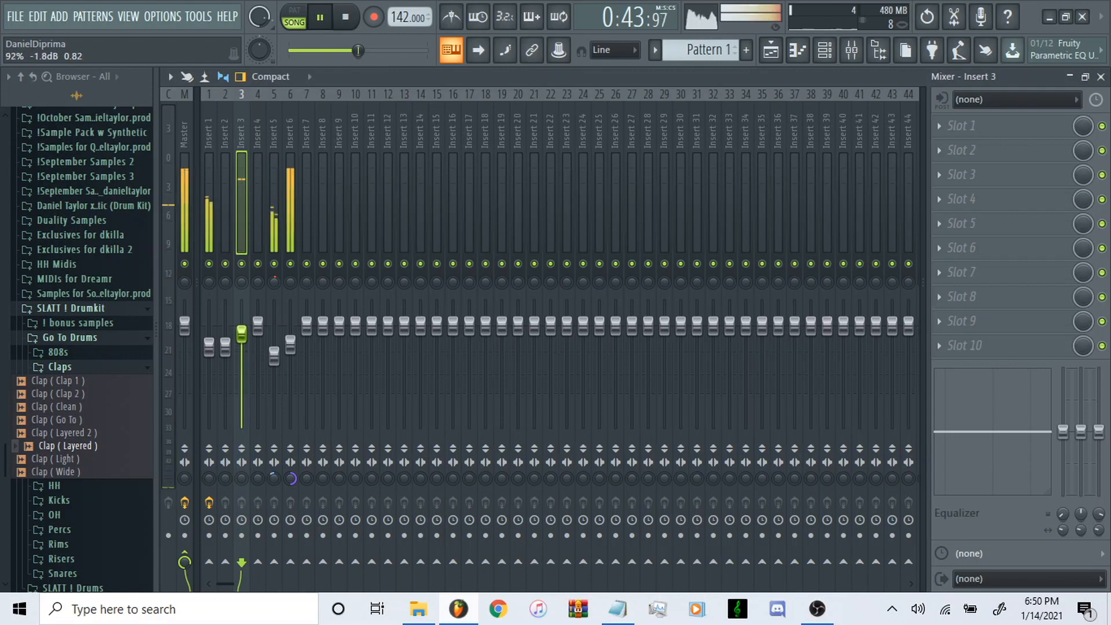
{"action": "key", "text": "space"}
Delete the Snare ( Snare 1 ) channel from the channel rack.
{"action": "left_click", "coordinate": [824, 50]}
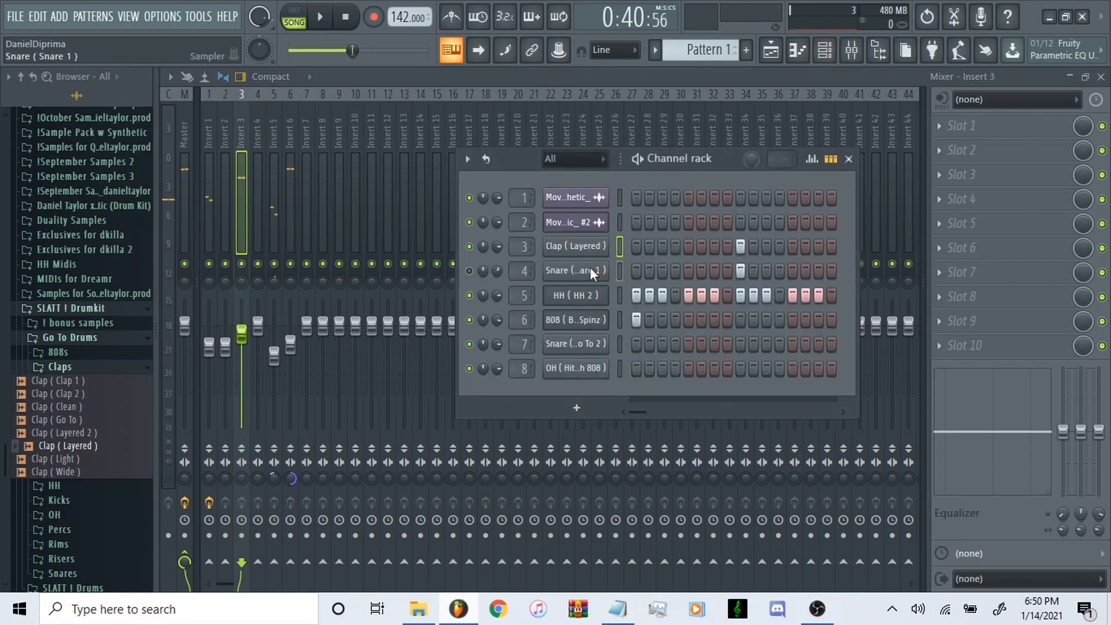
{"action": "right_click", "coordinate": [591, 271]}
{"action": "left_click", "coordinate": [645, 436]}
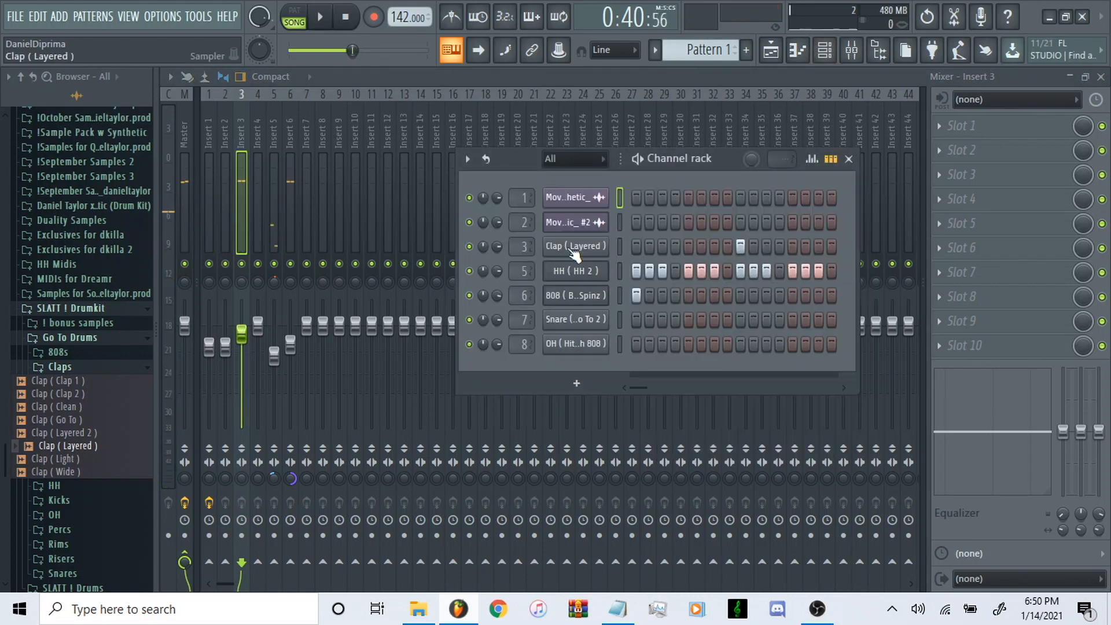
Add more 808 ( Basic Spinz ) notes on B4, G5 and A5 across bars 1 to 8, including a quick B4 roll before bar 3, and play them back.
{"action": "right_click", "coordinate": [619, 269]}
{"action": "left_click", "coordinate": [645, 274]}
{"action": "right_click", "coordinate": [613, 272]}
{"action": "left_click", "coordinate": [637, 268]}
{"action": "key", "text": "space"}
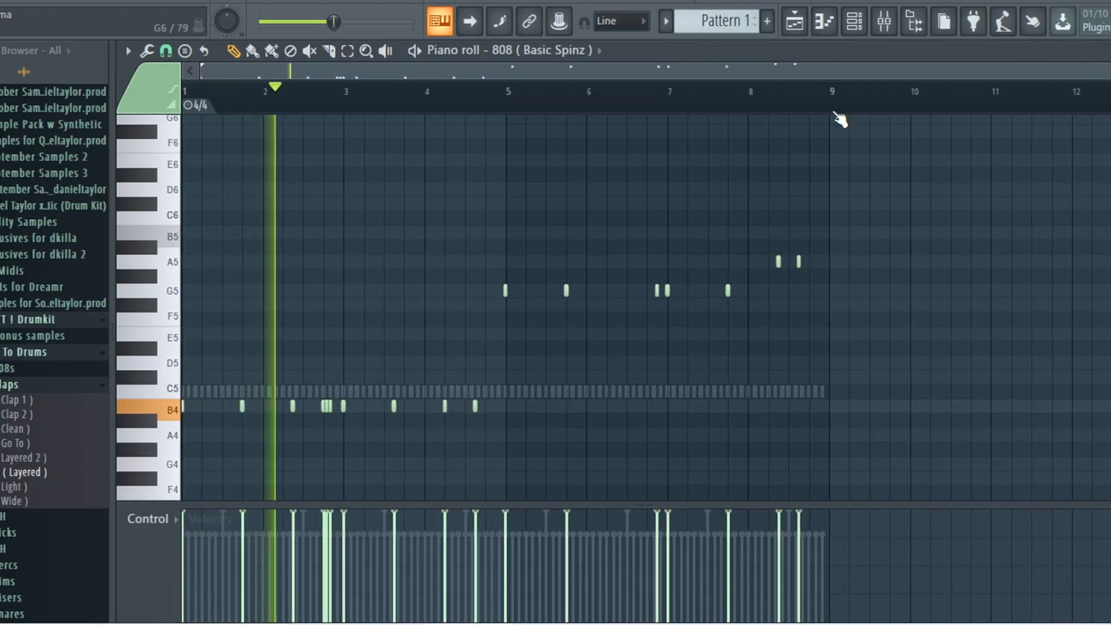
Rebalance the mixer volumes of the sample on Insert 1, the hi-hat on Insert 5 and the 808 on Insert 6 against playback.
{"action": "left_click", "coordinate": [884, 22]}
{"action": "left_click", "coordinate": [243, 356]}
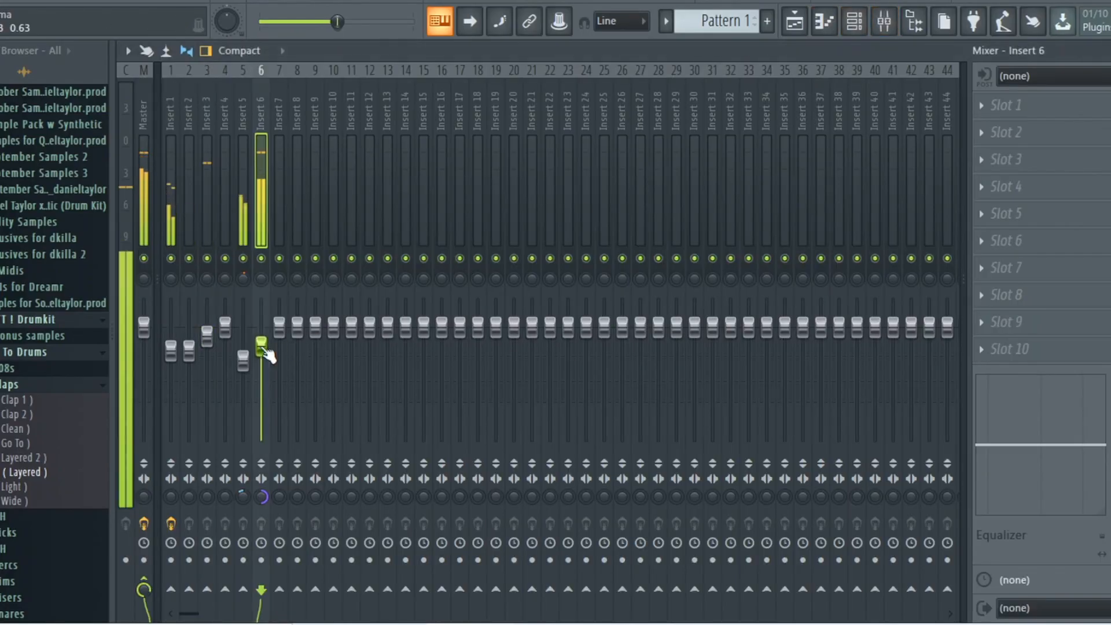
{"action": "key", "text": "Right"}
{"action": "left_click", "coordinate": [172, 349]}
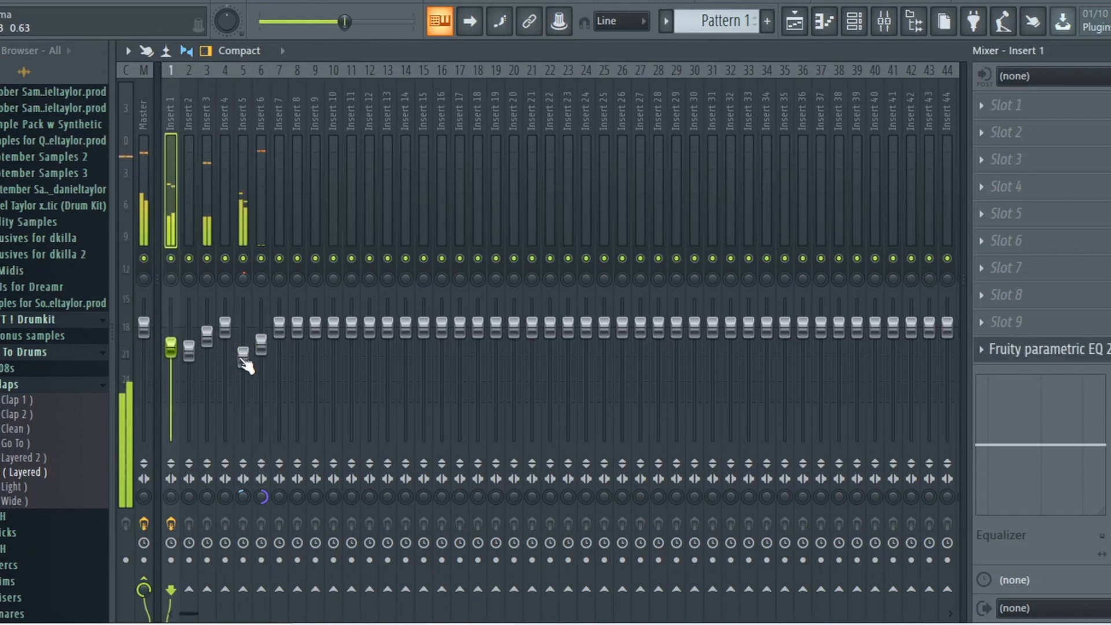
{"action": "left_click_drag", "start_coordinate": [244, 357], "coordinate": [213, 338]}
{"action": "left_click", "coordinate": [171, 346]}
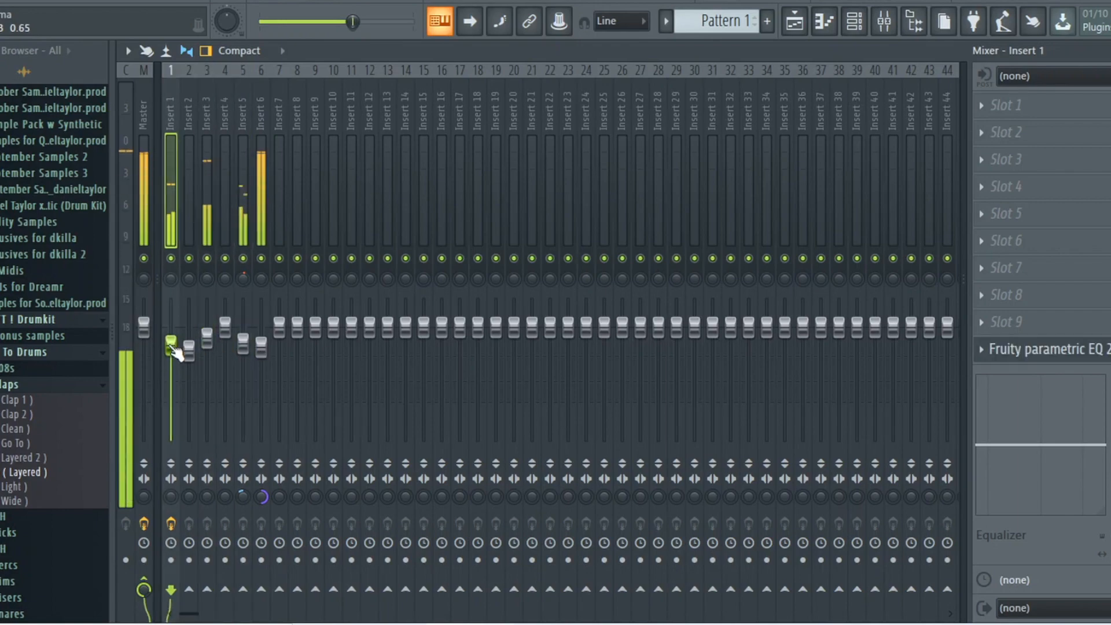
Open the 808 ( Basic Spinz ) channel's piano roll and review its note pattern across the eight bars.
{"action": "left_click", "coordinate": [794, 21]}
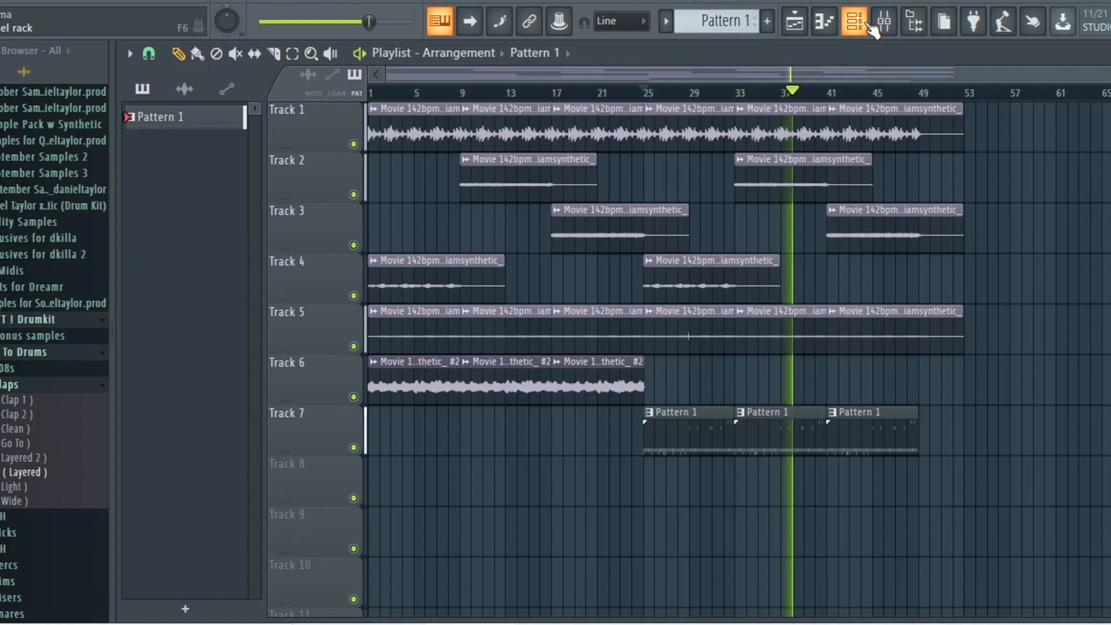
{"action": "left_click", "coordinate": [867, 30]}
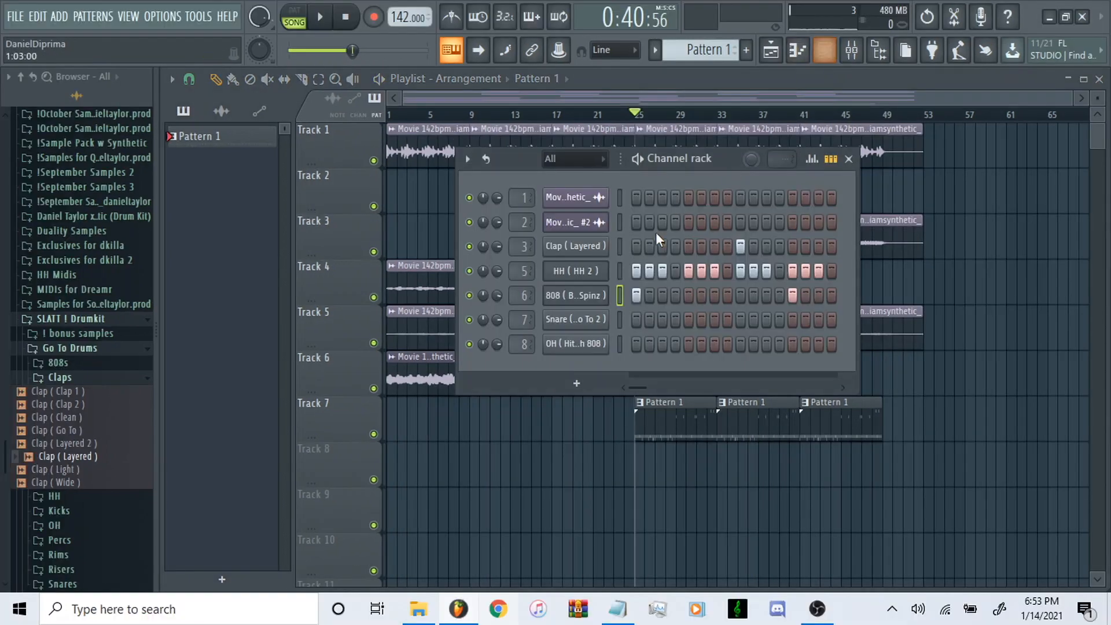
{"action": "right_click", "coordinate": [582, 294]}
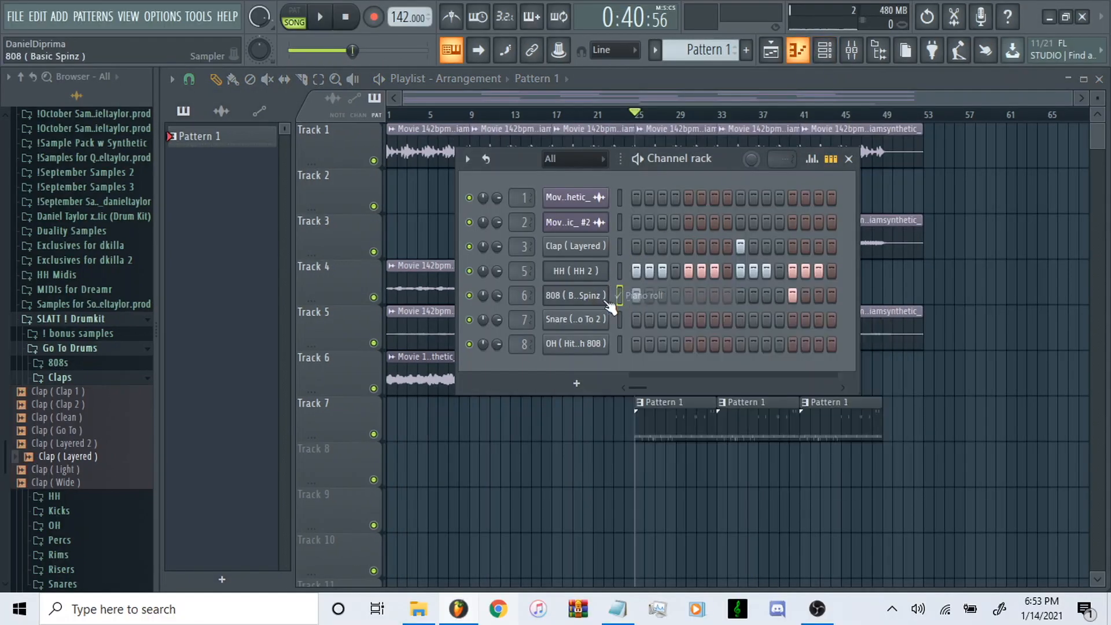
{"action": "right_click", "coordinate": [582, 294]}
{"action": "left_click", "coordinate": [640, 295]}
{"action": "scroll", "coordinate": [405, 393], "scroll_direction": "down", "scroll_amount": 3}
{"action": "scroll", "coordinate": [359, 405], "scroll_direction": "up", "scroll_amount": 6}
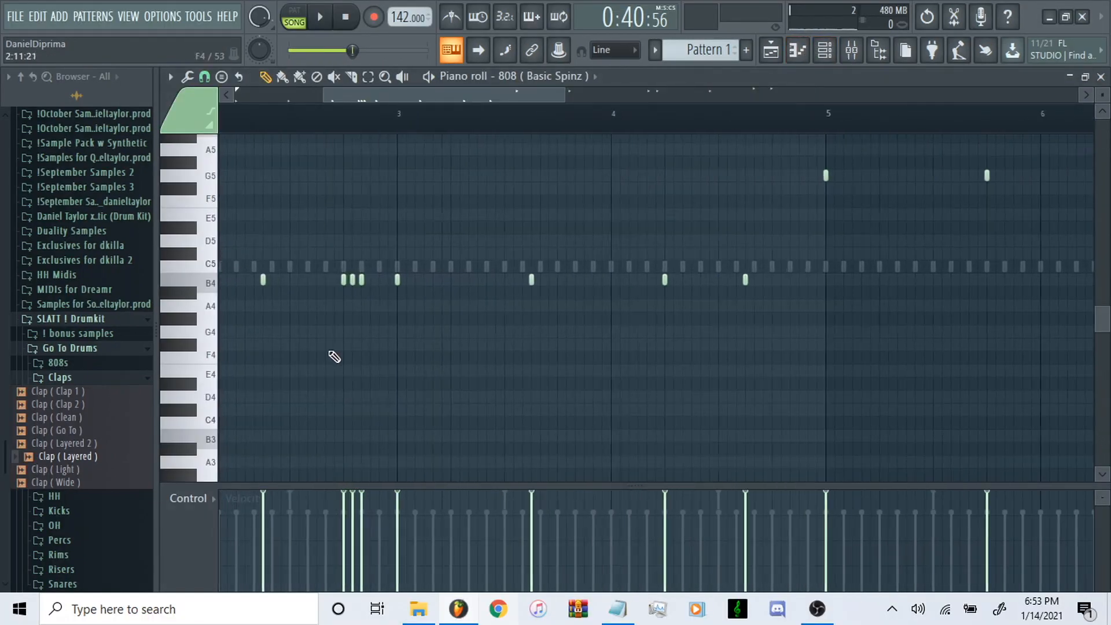
{"action": "scroll", "coordinate": [329, 353], "scroll_direction": "down", "scroll_amount": 2}
{"action": "scroll", "coordinate": [554, 301], "scroll_direction": "down", "scroll_amount": 3}
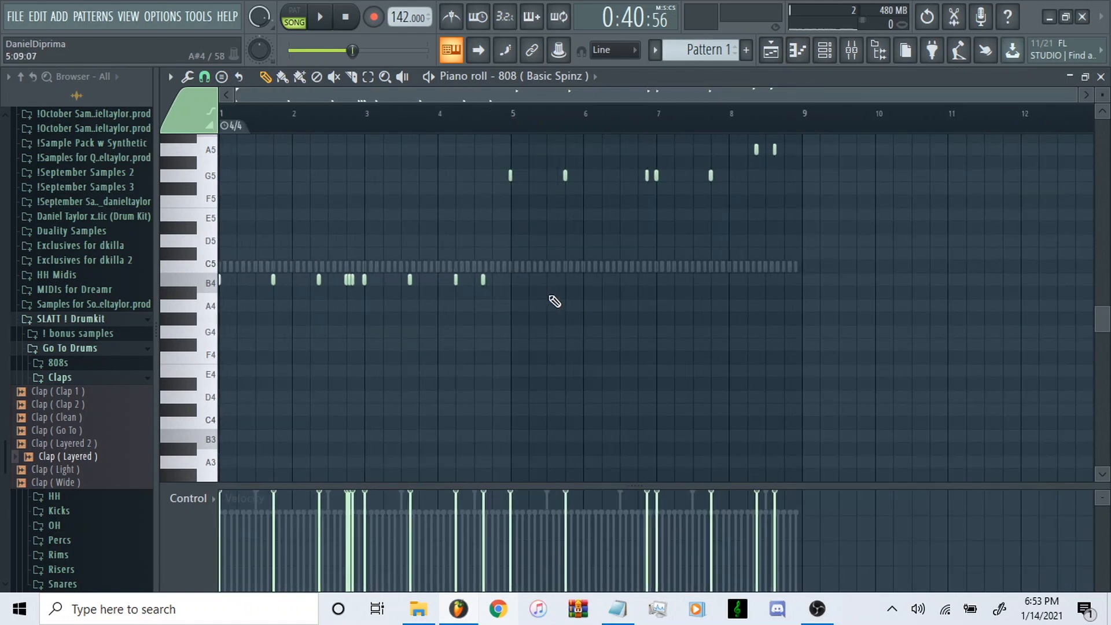
{"action": "scroll", "coordinate": [554, 301], "scroll_direction": "up", "scroll_amount": 2}
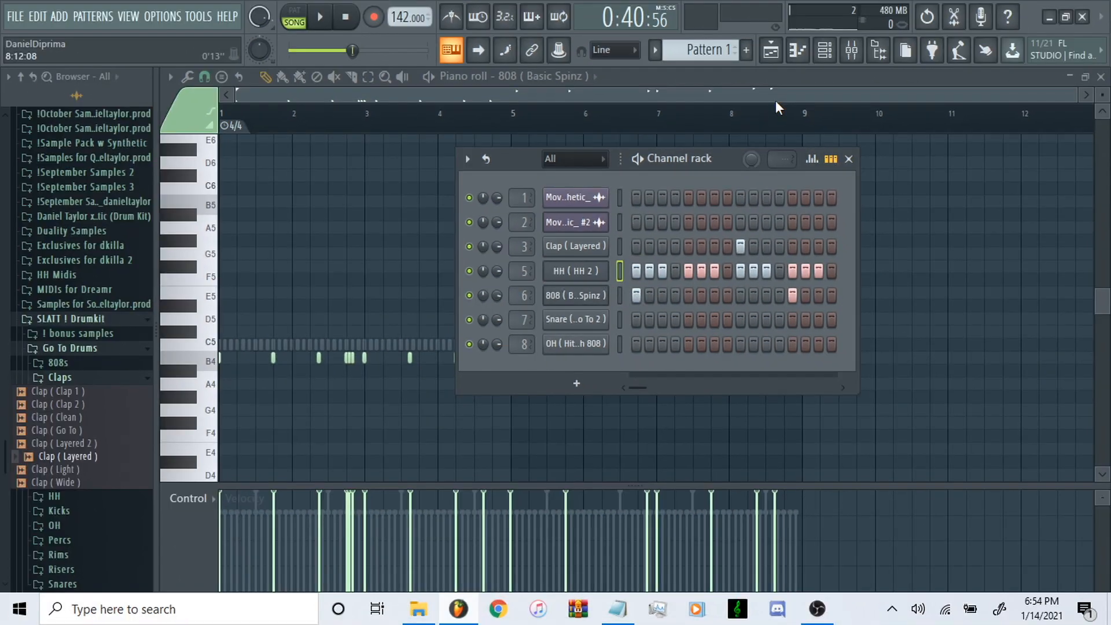
Add rolls with varied velocities to the HH ( HH 2 ) pattern, plus pitched runs near the ends of bars 4 and 8, and play it back.
{"action": "right_click", "coordinate": [606, 273]}
{"action": "left_click", "coordinate": [649, 271]}
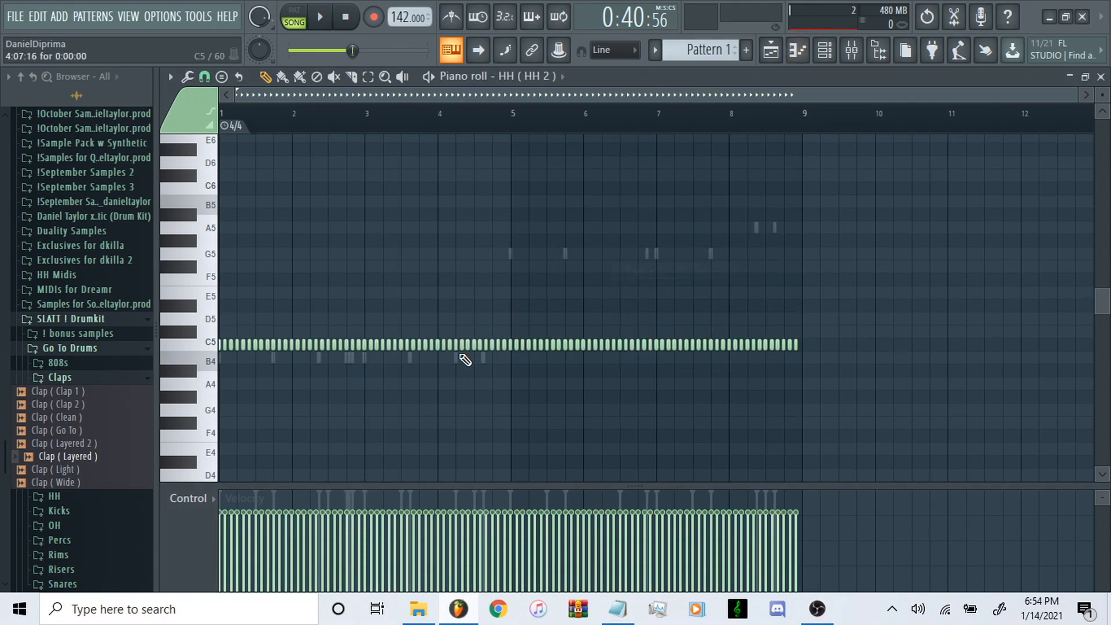
{"action": "scroll", "coordinate": [380, 96], "scroll_direction": "up", "scroll_amount": 3}
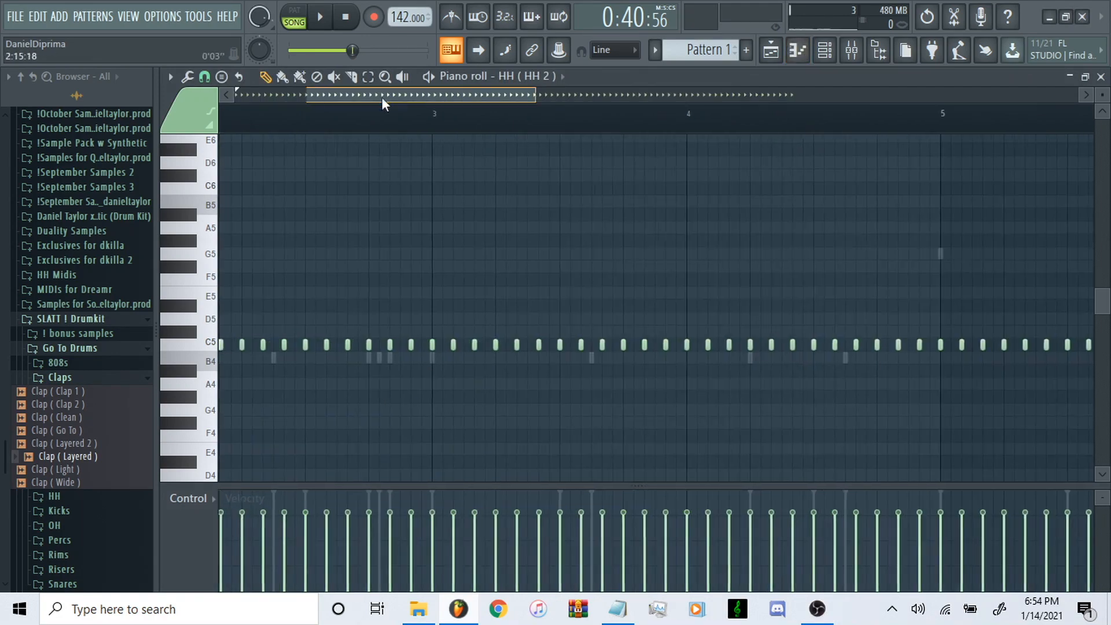
{"action": "left_click", "coordinate": [212, 80]}
{"action": "left_click", "coordinate": [232, 206]}
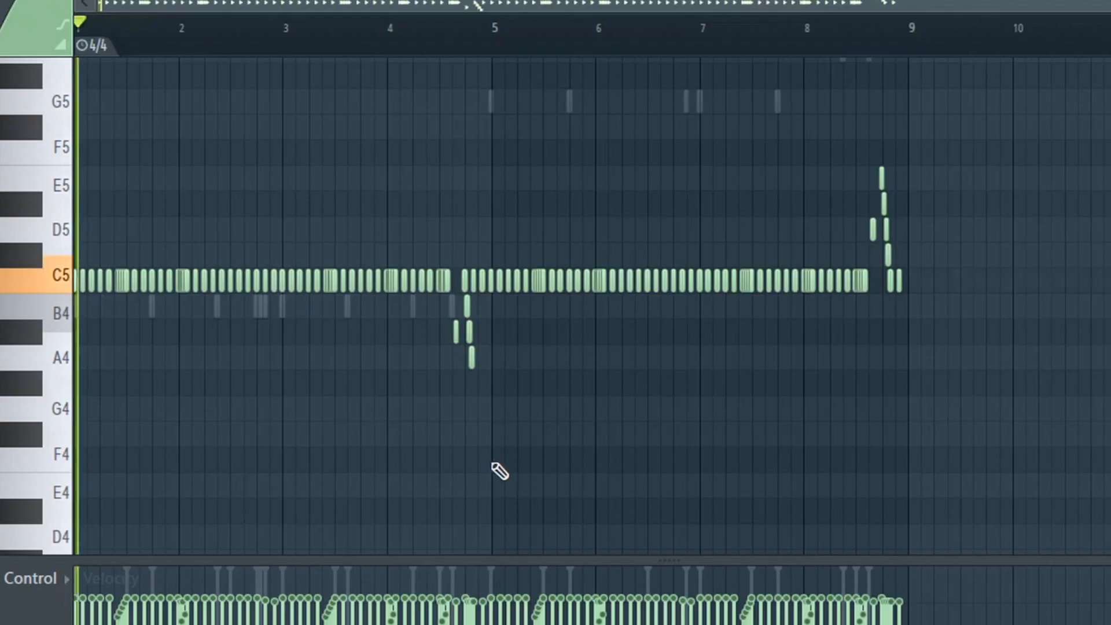
{"action": "key", "text": "space"}
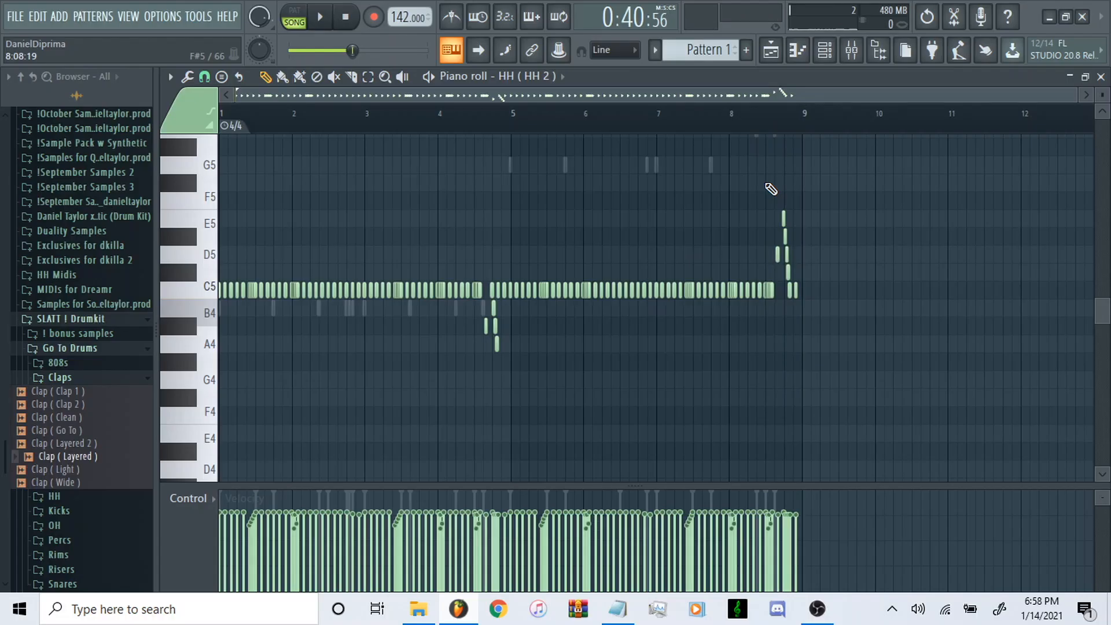
Examine the hi-hat rolls around the start of bar 2 with the snap at 1/6 step, and return the snap to 1/3 step.
{"action": "scroll", "coordinate": [321, 313], "scroll_direction": "up", "scroll_amount": 5}
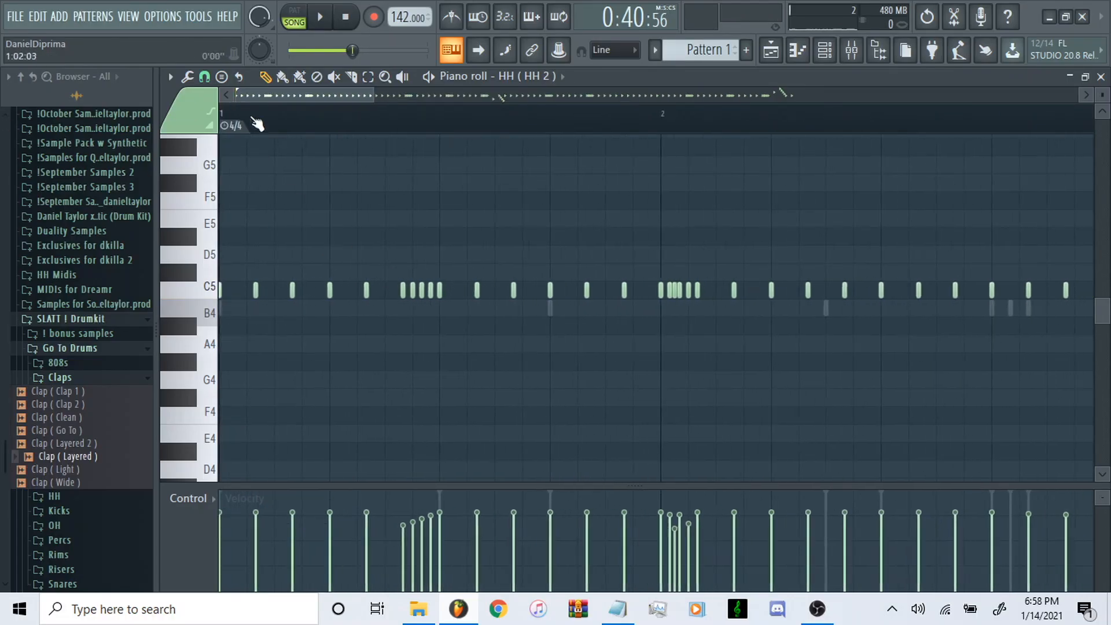
{"action": "left_click", "coordinate": [204, 77]}
{"action": "left_click", "coordinate": [234, 170]}
{"action": "scroll", "coordinate": [683, 339], "scroll_direction": "up", "scroll_amount": 5}
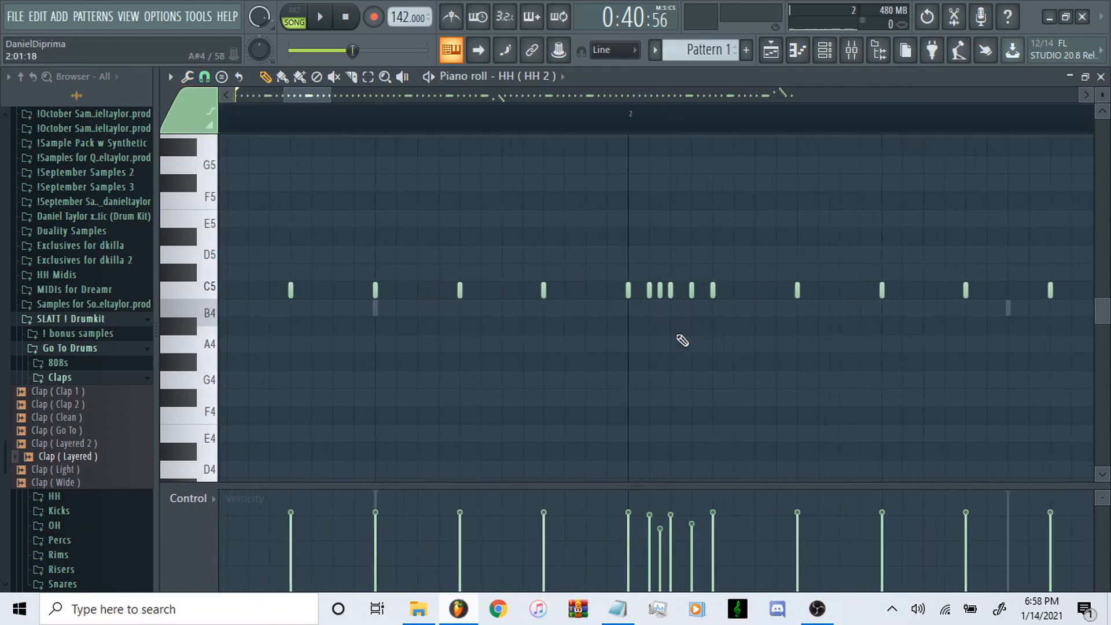
{"action": "left_click_drag", "start_coordinate": [297, 97], "coordinate": [312, 102]}
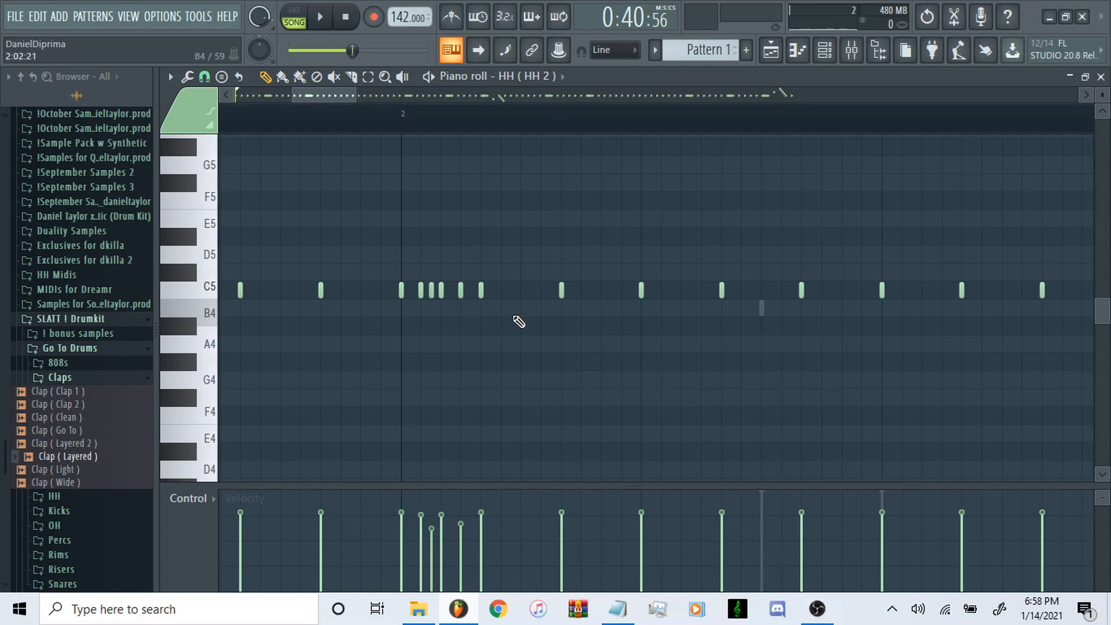
{"action": "scroll", "coordinate": [438, 298], "scroll_direction": "up", "scroll_amount": 5}
{"action": "scroll", "coordinate": [378, 297], "scroll_direction": "down", "scroll_amount": 3}
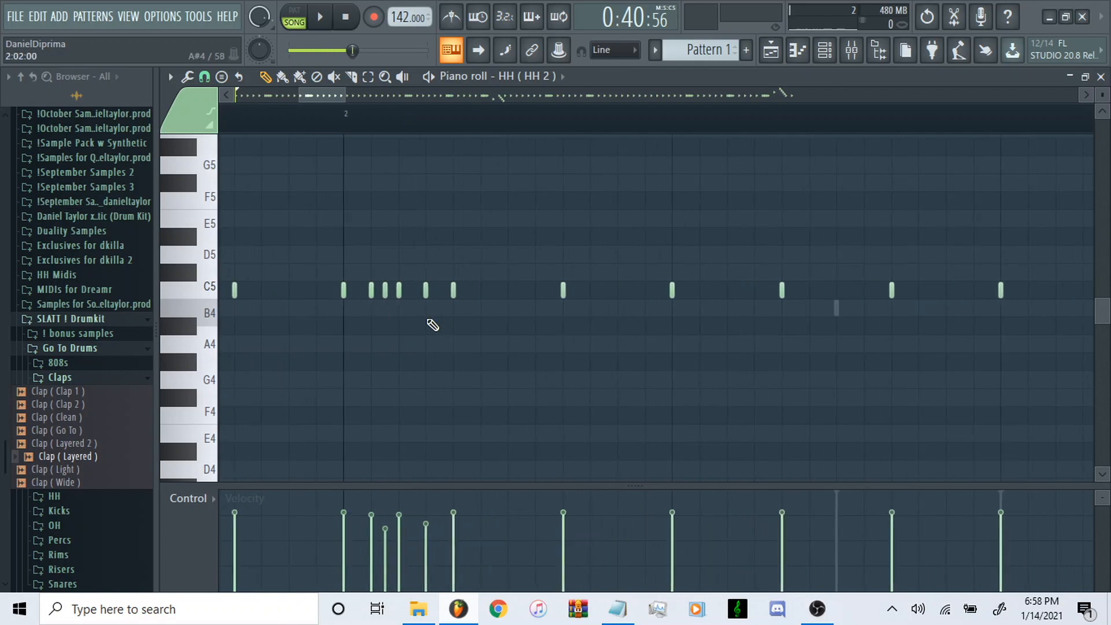
{"action": "scroll", "coordinate": [444, 315], "scroll_direction": "down", "scroll_amount": 1}
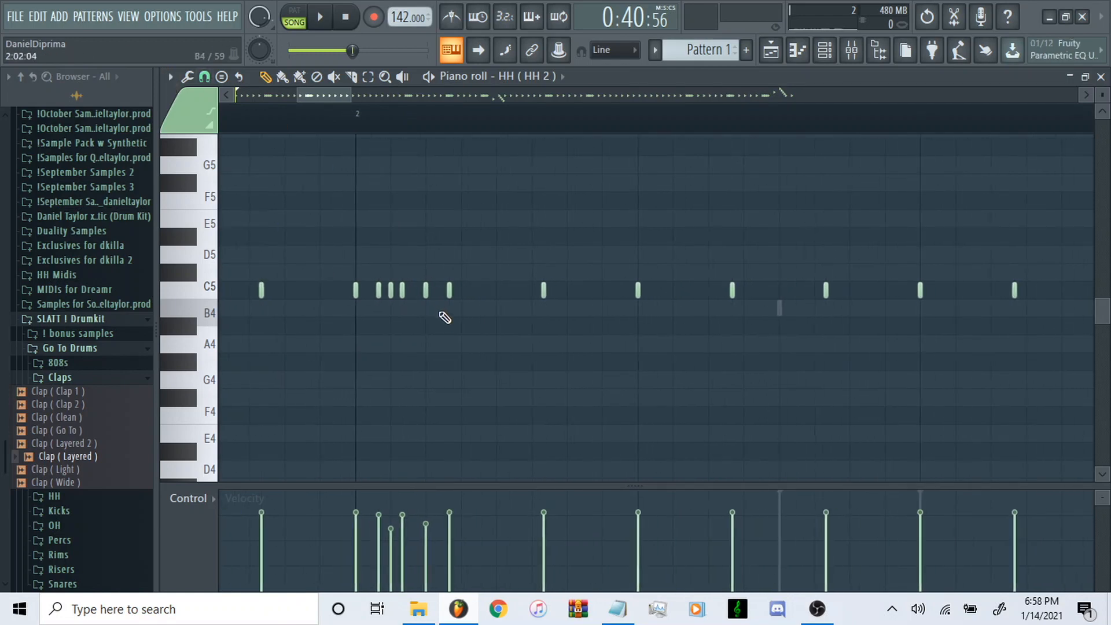
{"action": "left_click", "coordinate": [205, 77]}
{"action": "left_click", "coordinate": [241, 199]}
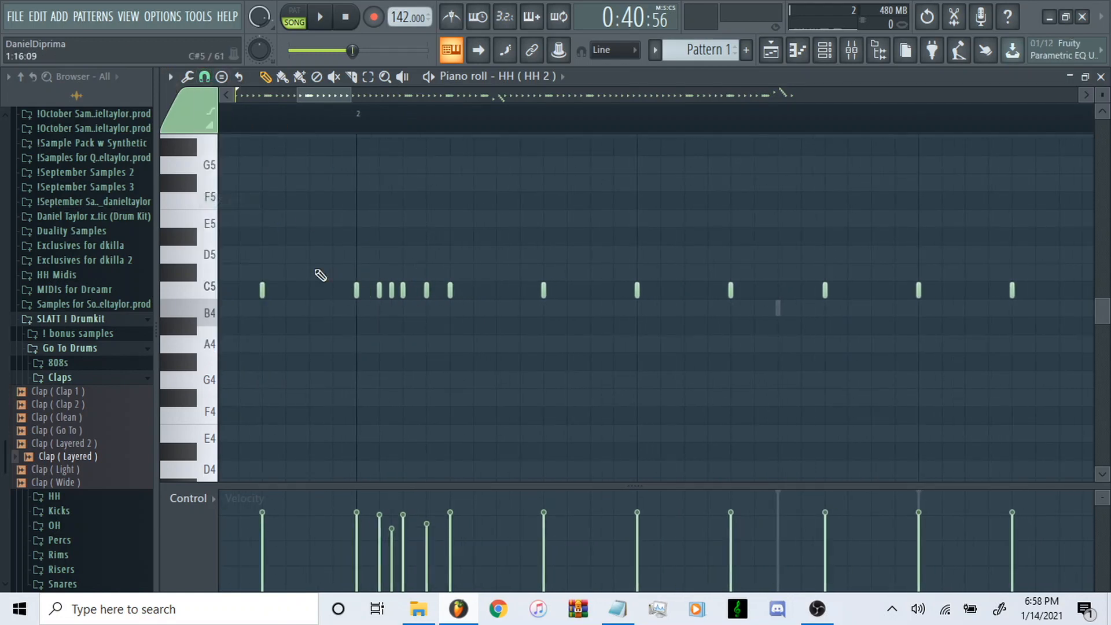
Examine the hi-hat rolls and the pitched run near the end of bar 4 in the HH ( HH 2 ) pattern.
{"action": "scroll", "coordinate": [368, 288], "scroll_direction": "down", "scroll_amount": 5}
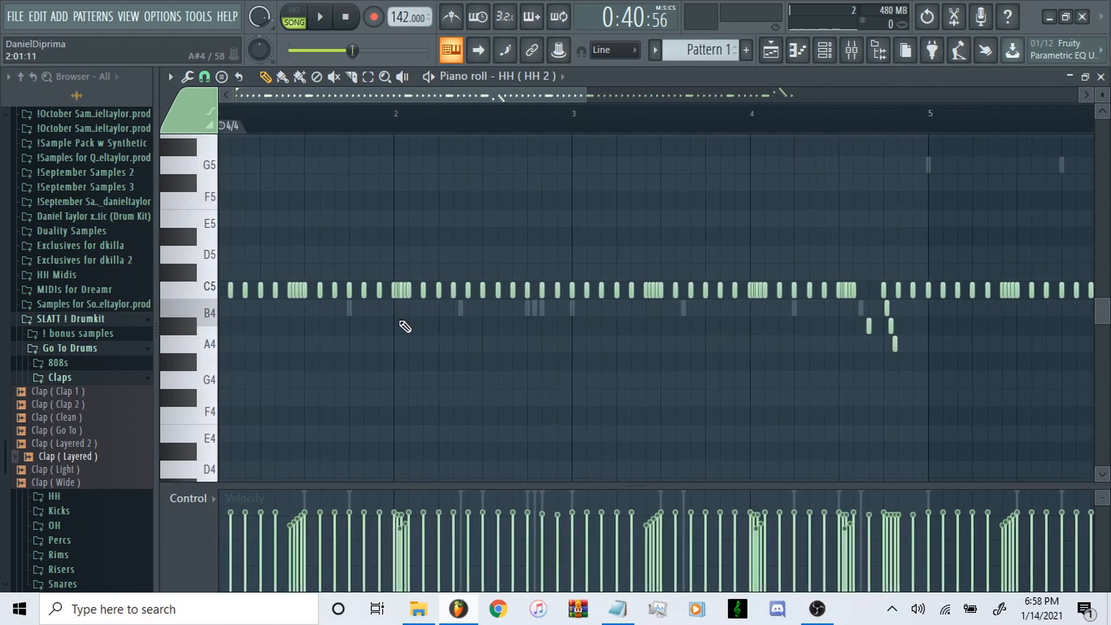
{"action": "scroll", "coordinate": [487, 280], "scroll_direction": "up", "scroll_amount": 5}
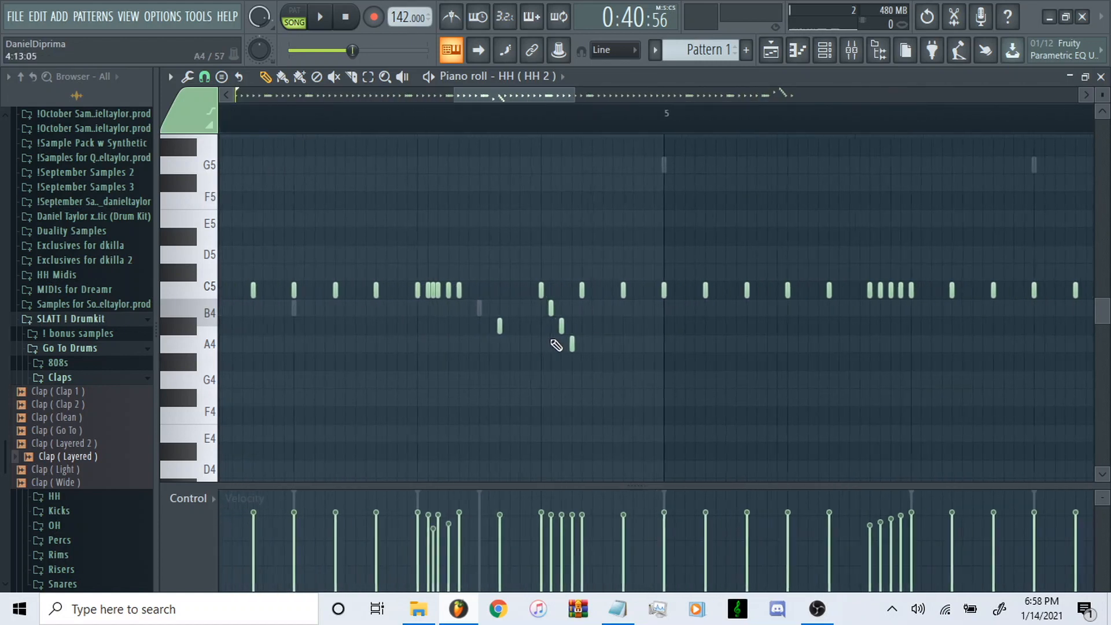
{"action": "scroll", "coordinate": [618, 376], "scroll_direction": "down", "scroll_amount": 5}
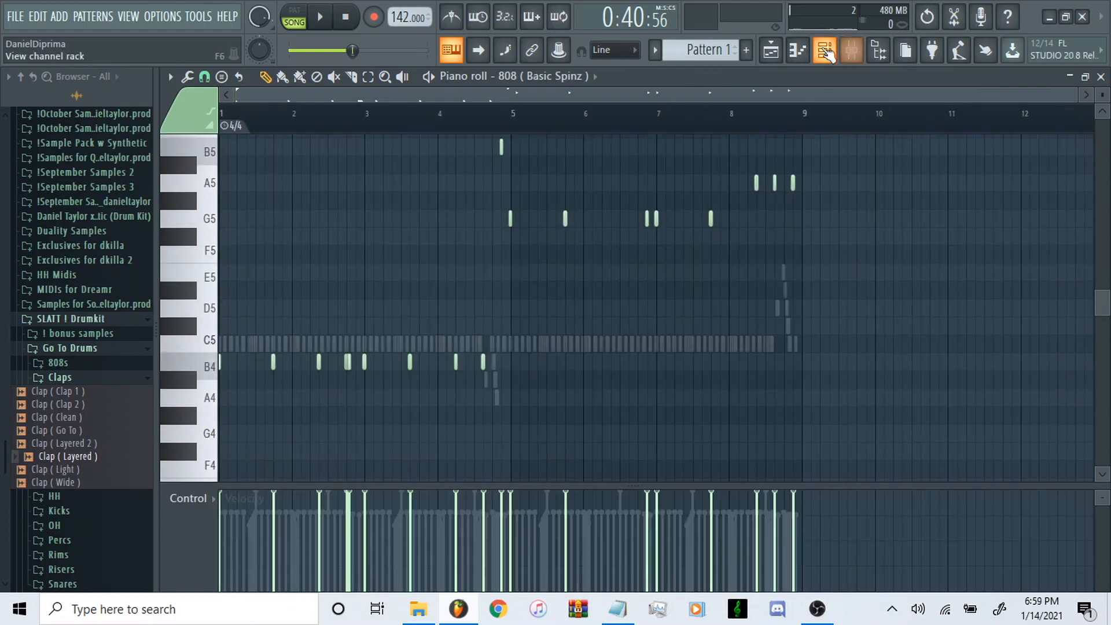
Collapse the Claps sample folder in the browser and open the Snare ( Go To 2 ) channel's piano roll.
{"action": "left_click", "coordinate": [825, 51]}
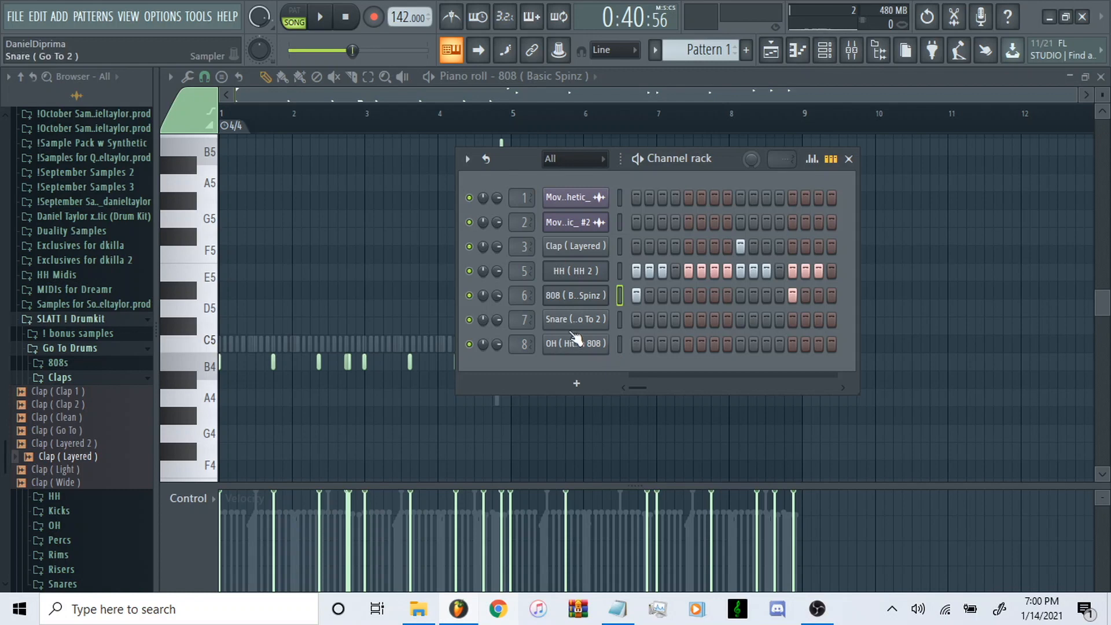
{"action": "left_click", "coordinate": [57, 378]}
{"action": "scroll", "coordinate": [87, 428], "scroll_direction": "down", "scroll_amount": 5}
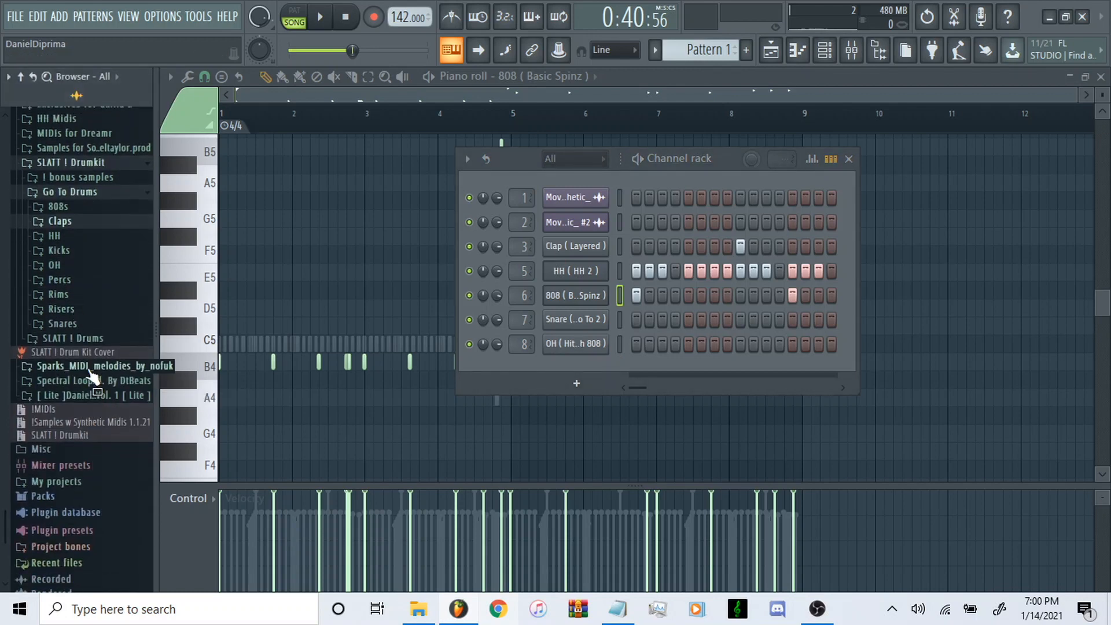
{"action": "right_click", "coordinate": [605, 313]}
{"action": "left_click", "coordinate": [650, 320]}
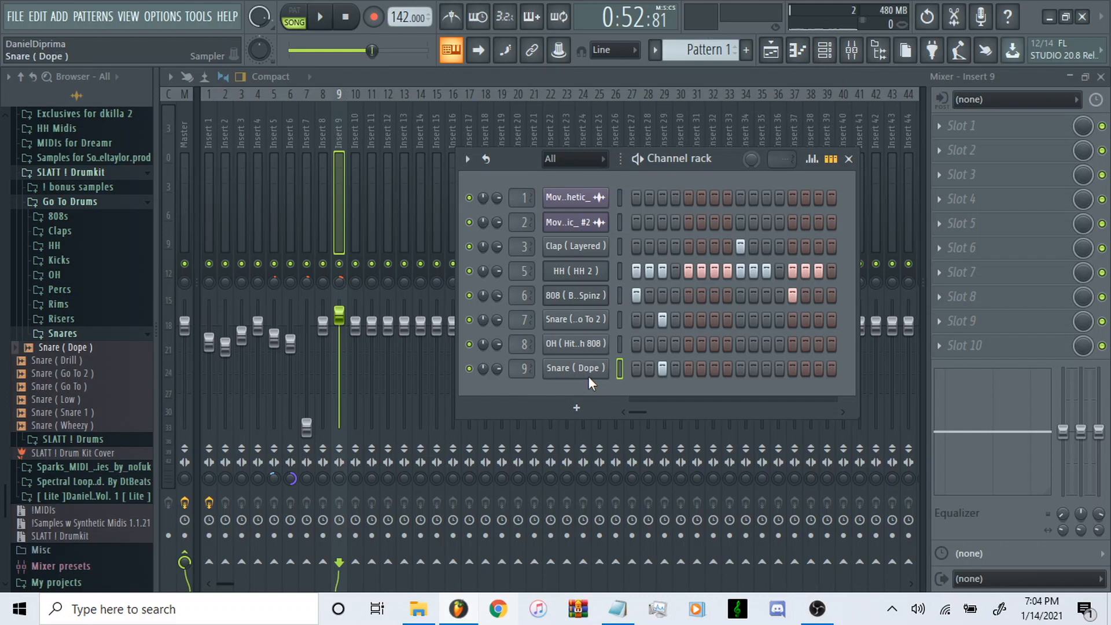
Review the Snare ( Dope ) channel's pattern across the eight bars, play it back and check its level in the mixer.
{"action": "right_click", "coordinate": [588, 375]}
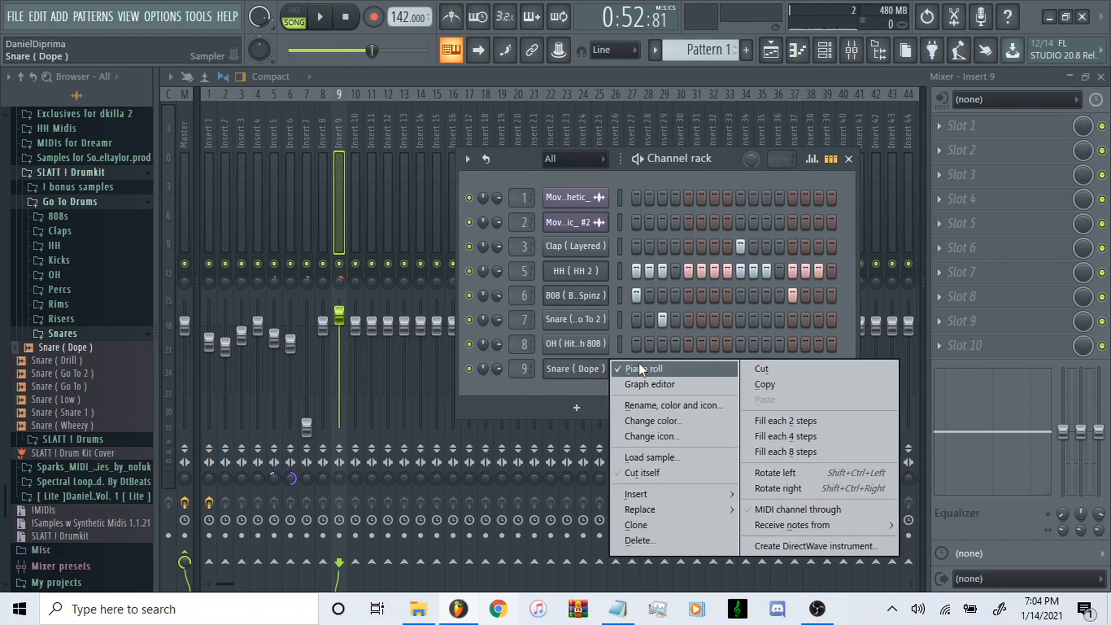
{"action": "left_click", "coordinate": [637, 362]}
{"action": "left_click_drag", "start_coordinate": [276, 123], "coordinate": [4, 125]}
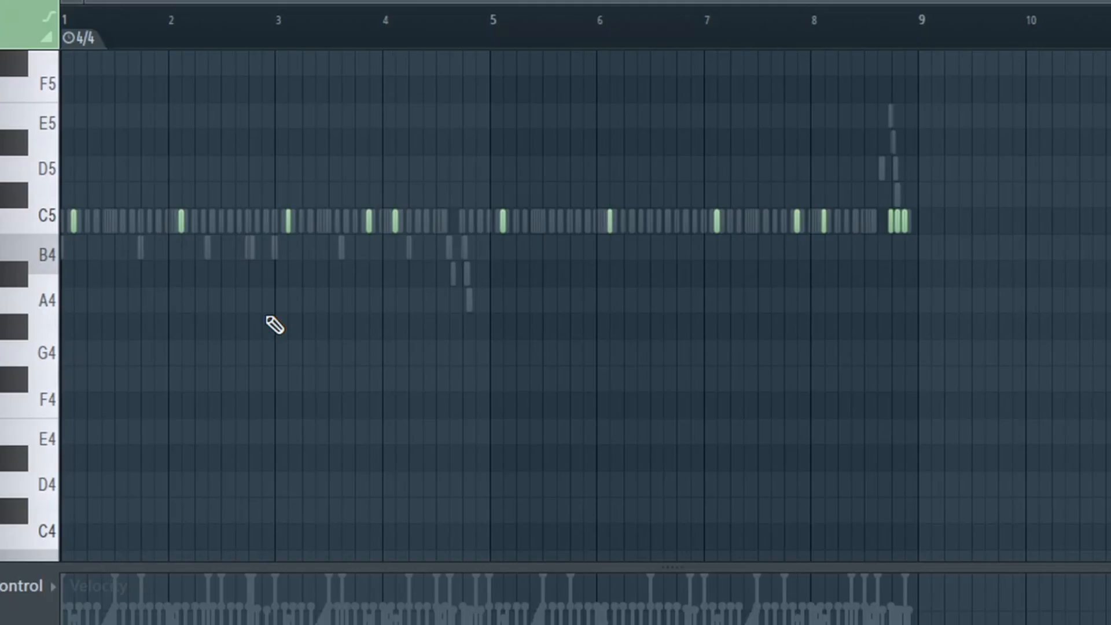
{"action": "key", "text": "space"}
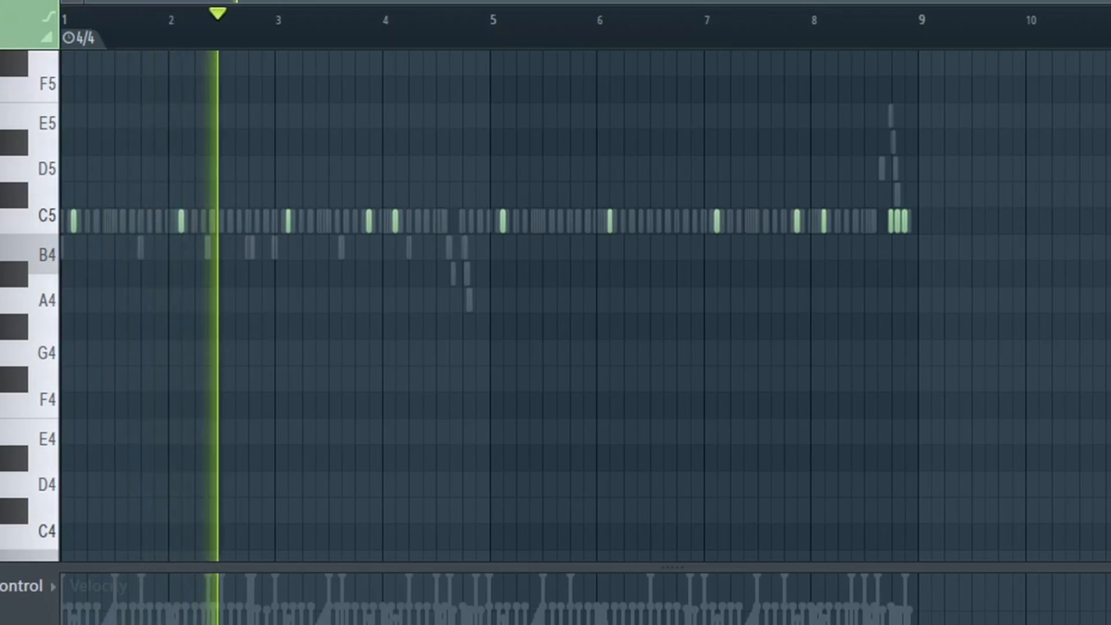
{"action": "left_click", "coordinate": [1021, 1]}
{"action": "key", "text": "F9"}
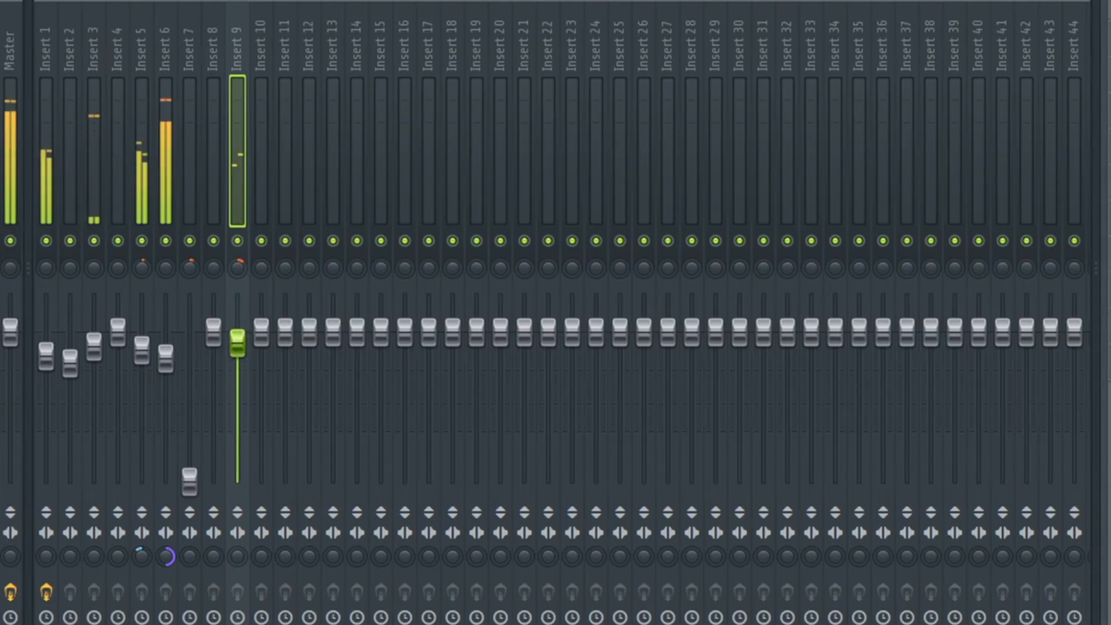
Reopen the Snare ( Dope ) channel's piano roll and examine the three snare hits near the end of bar 8.
{"action": "key", "text": "F6"}
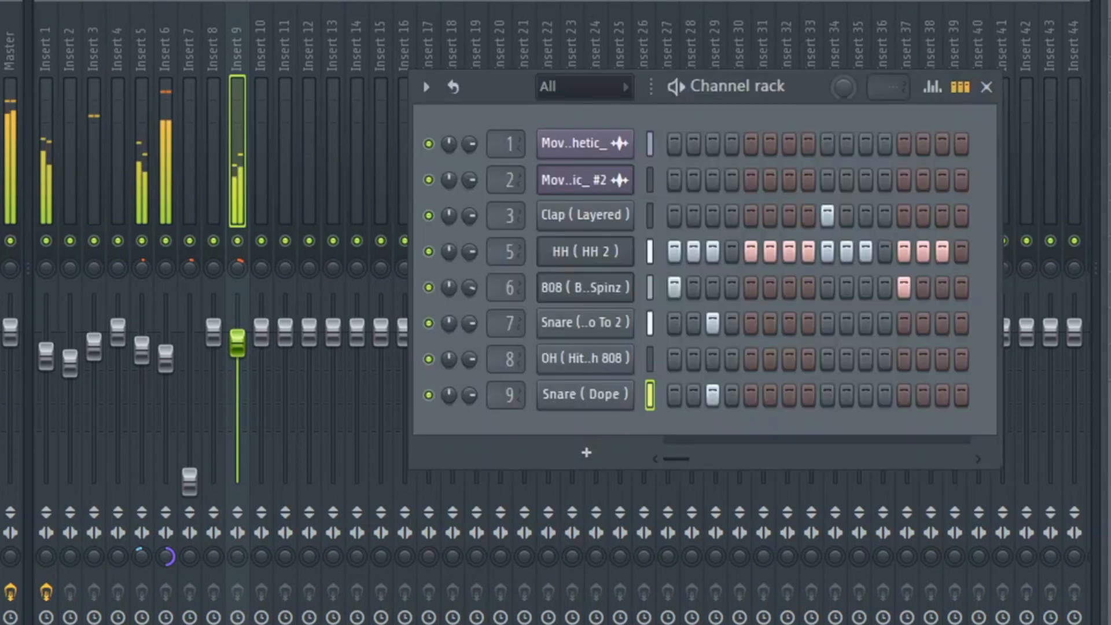
{"action": "right_click", "coordinate": [605, 394]}
{"action": "left_click", "coordinate": [697, 394]}
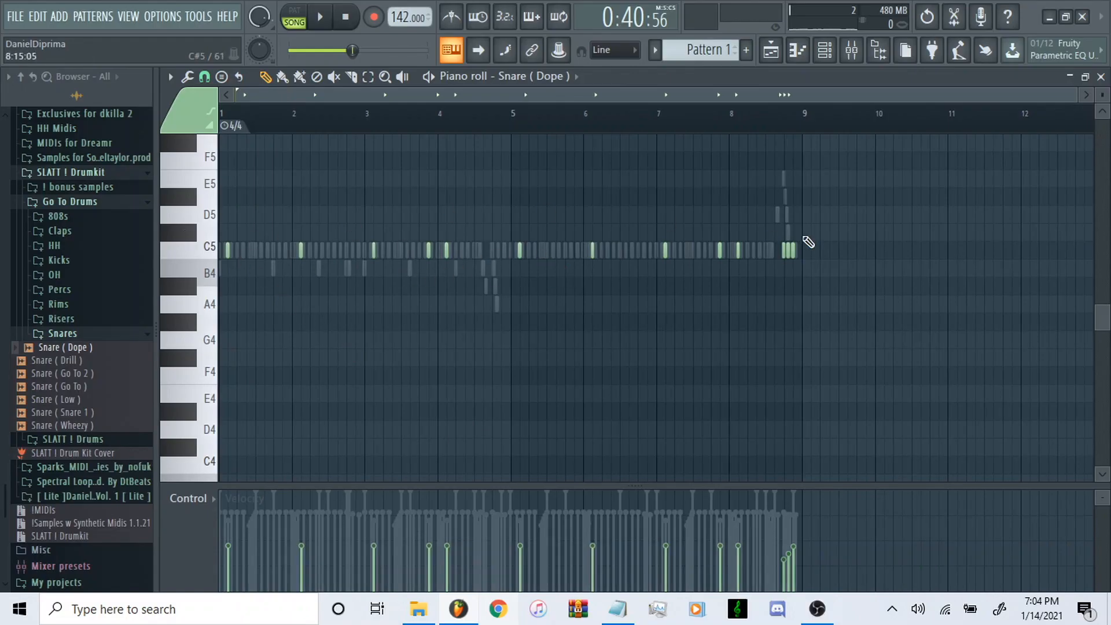
{"action": "scroll", "coordinate": [791, 392], "scroll_direction": "up", "scroll_amount": 7}
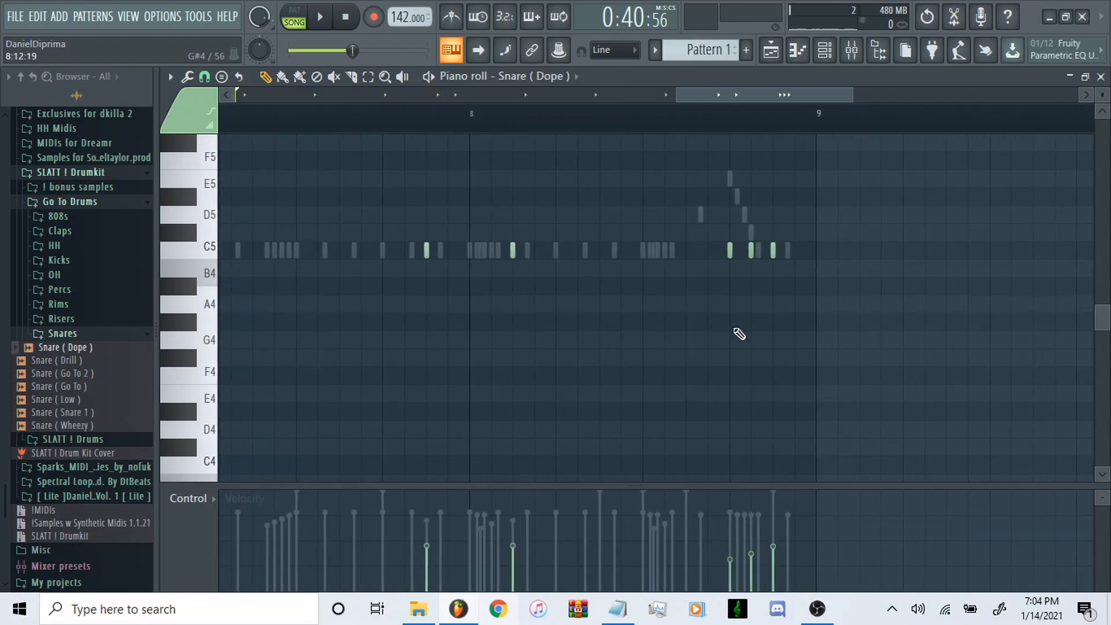
{"action": "scroll", "coordinate": [697, 434], "scroll_direction": "down", "scroll_amount": 3}
Review the note pattern and the sampler settings of the OH ( Hits with 808 ) channel.
{"action": "key", "text": "F6"}
{"action": "right_click", "coordinate": [585, 346]}
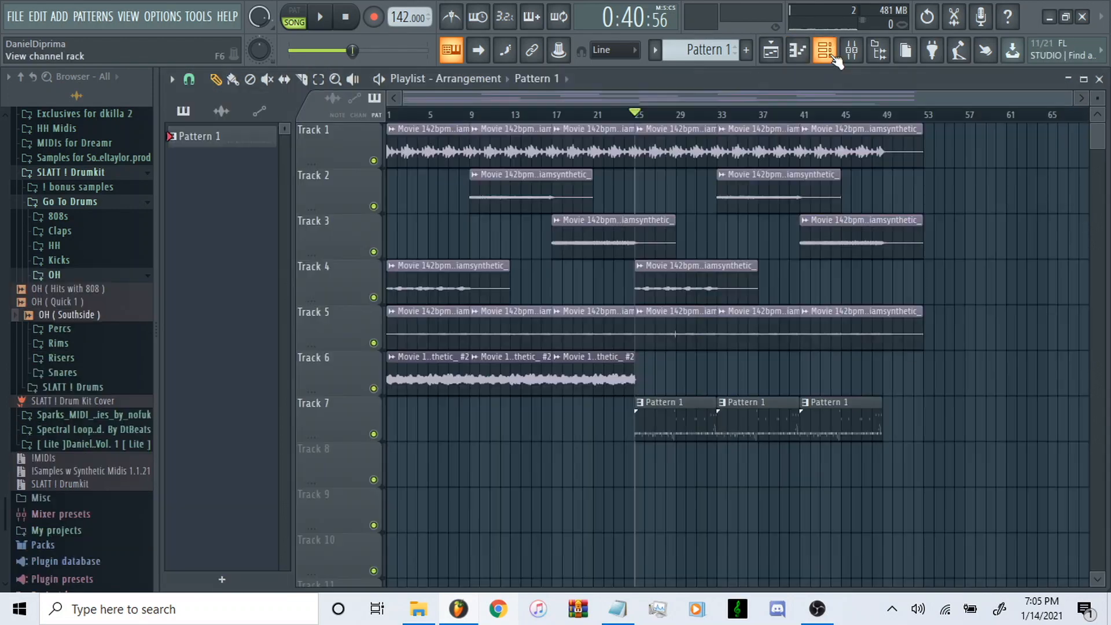
{"action": "left_click", "coordinate": [824, 50]}
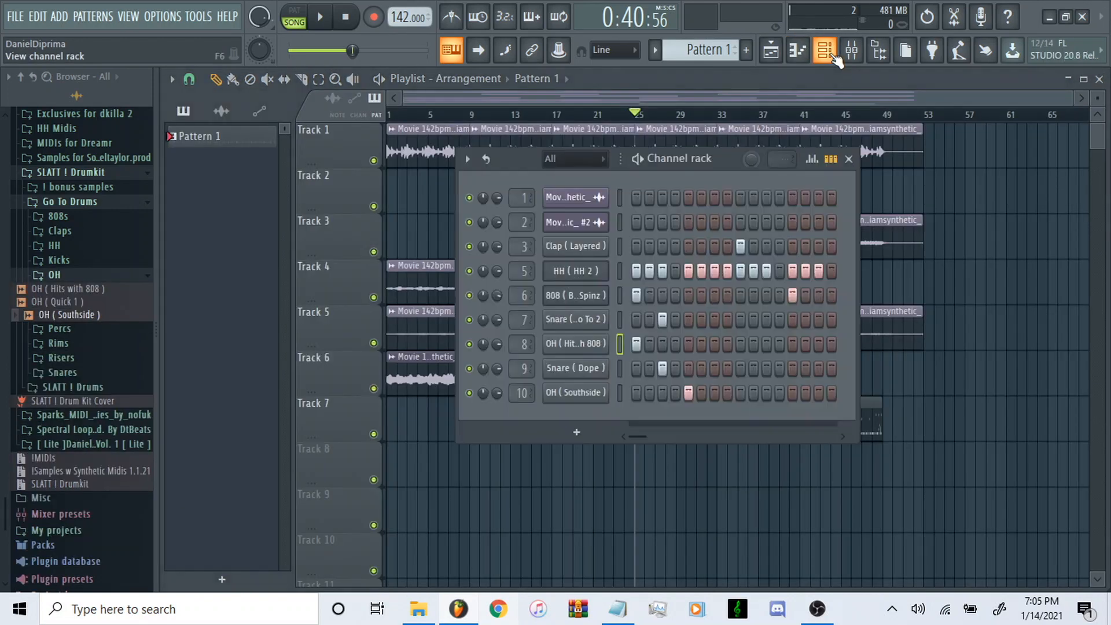
{"action": "right_click", "coordinate": [599, 348]}
{"action": "left_click", "coordinate": [639, 345]}
{"action": "right_click", "coordinate": [586, 342]}
{"action": "left_click", "coordinate": [575, 348]}
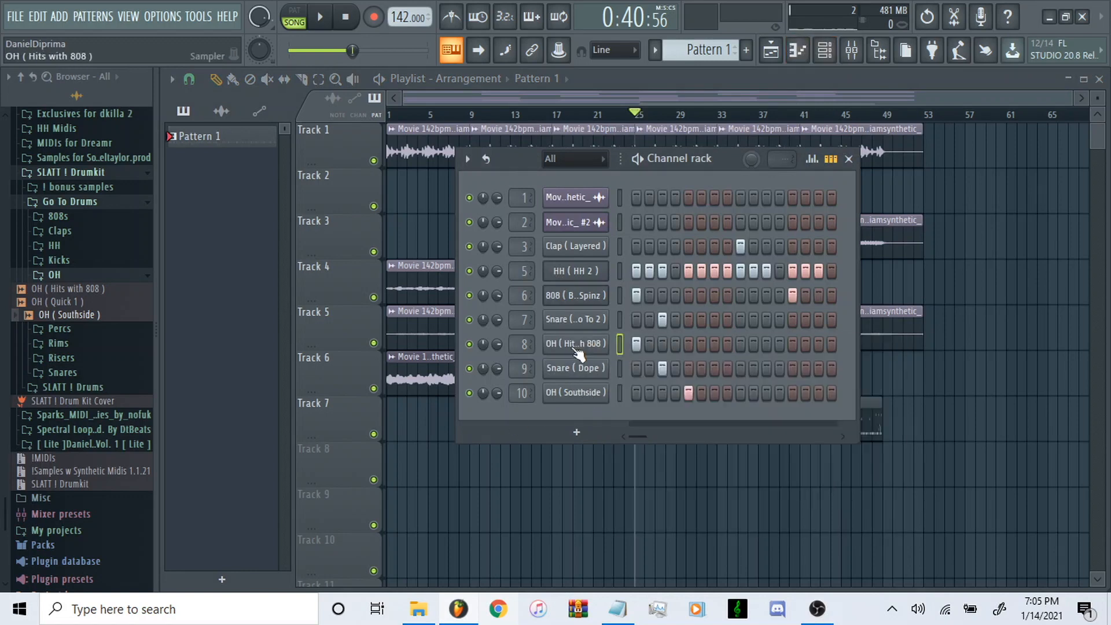
{"action": "left_click", "coordinate": [575, 348]}
{"action": "left_click", "coordinate": [664, 159]}
Inspect the OH ( Southside ) channel's note pattern and its sampler settings.
{"action": "right_click", "coordinate": [599, 393]}
{"action": "left_click", "coordinate": [634, 394]}
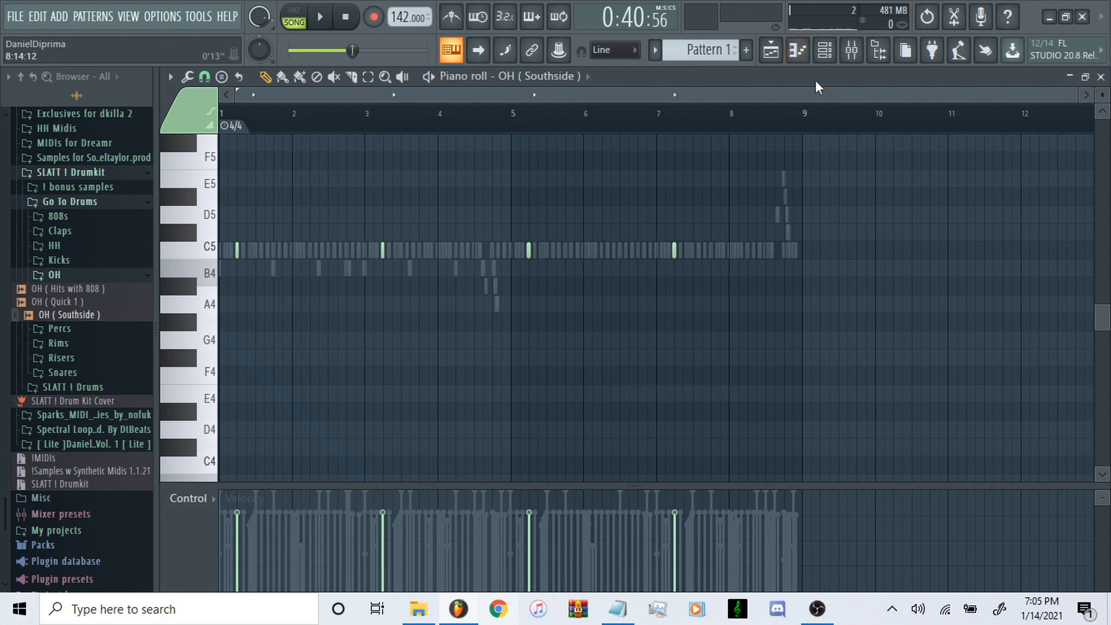
{"action": "left_click", "coordinate": [824, 51]}
{"action": "left_click", "coordinate": [575, 387]}
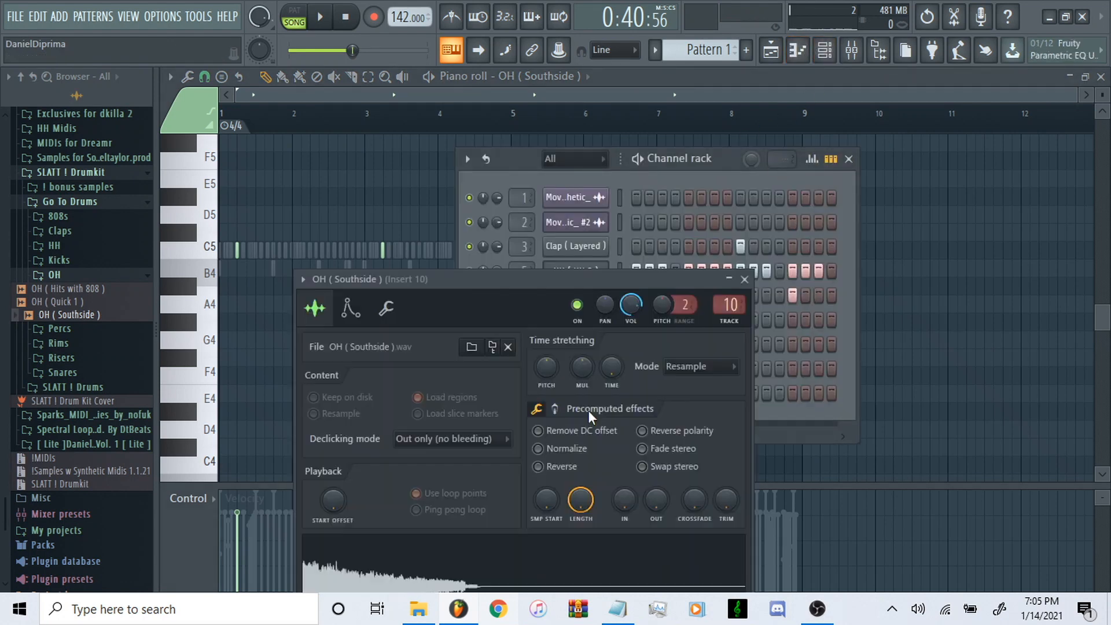
{"action": "left_click", "coordinate": [684, 175]}
Play the arrangement and rebalance the mixer volumes of the open hat on Insert 10, the snare on Insert 9 and the hi-hat on Insert 5.
{"action": "left_click", "coordinate": [770, 50]}
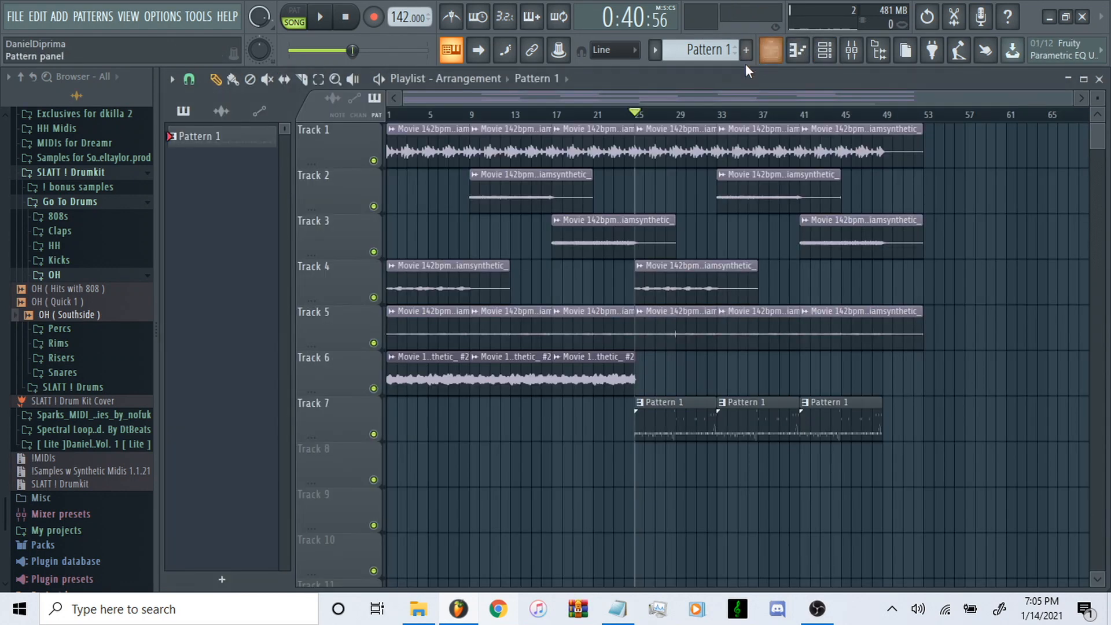
{"action": "key", "text": "space"}
{"action": "left_click", "coordinate": [853, 52]}
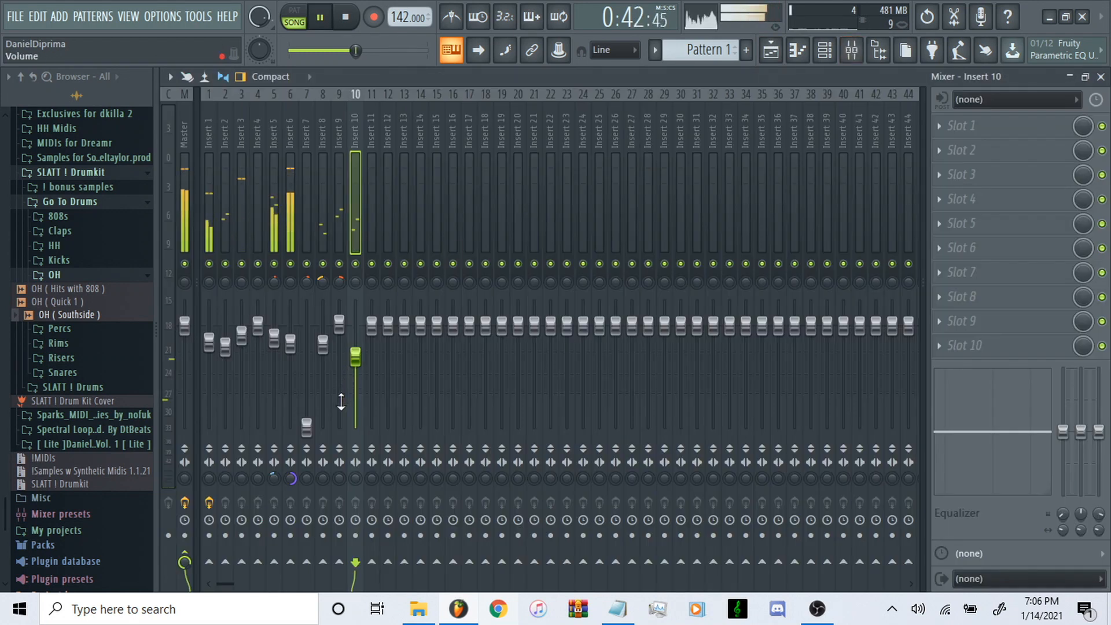
{"action": "left_click_drag", "start_coordinate": [355, 357], "coordinate": [339, 317]}
{"action": "left_click", "coordinate": [274, 338]}
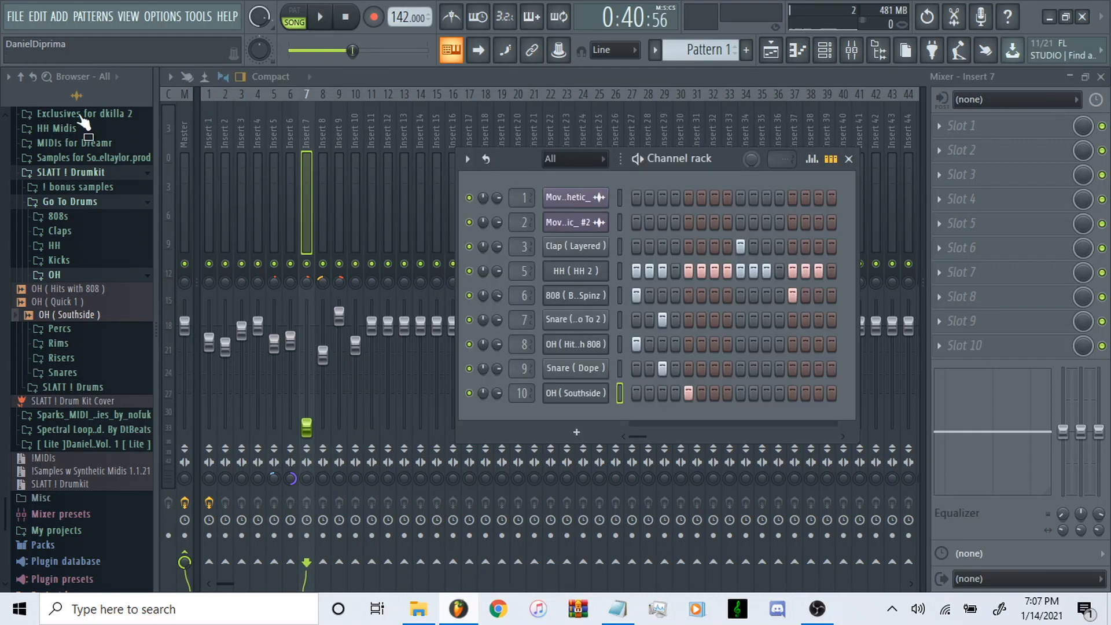
Collapse the browser folders, hide the channel rack and check the effect slots of Insert 6 and the Master track.
{"action": "left_click", "coordinate": [21, 77]}
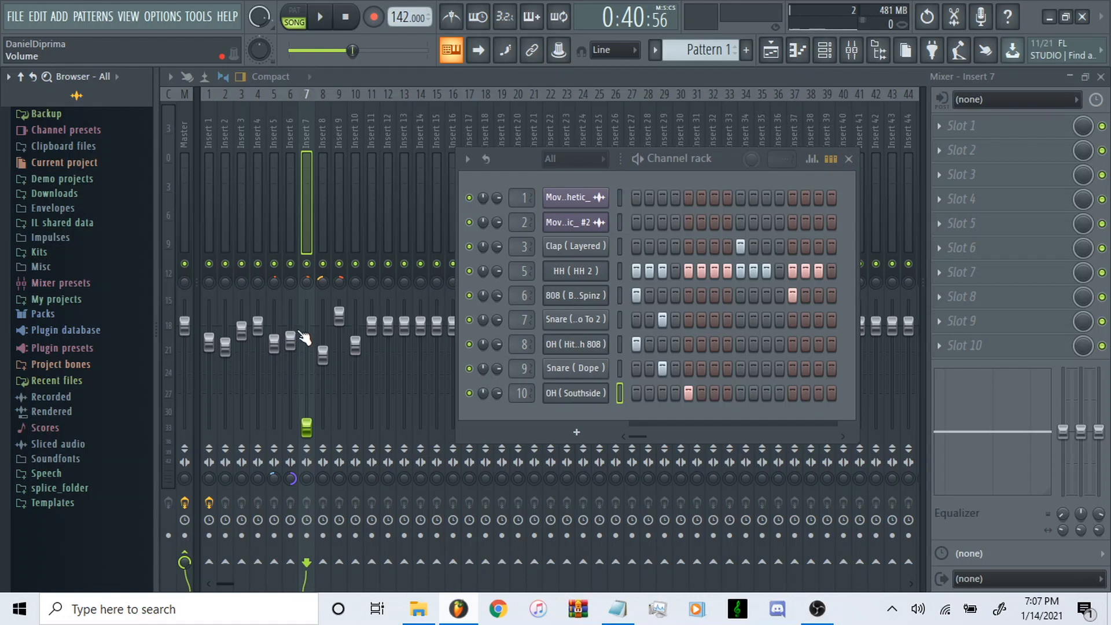
{"action": "key", "text": "F6"}
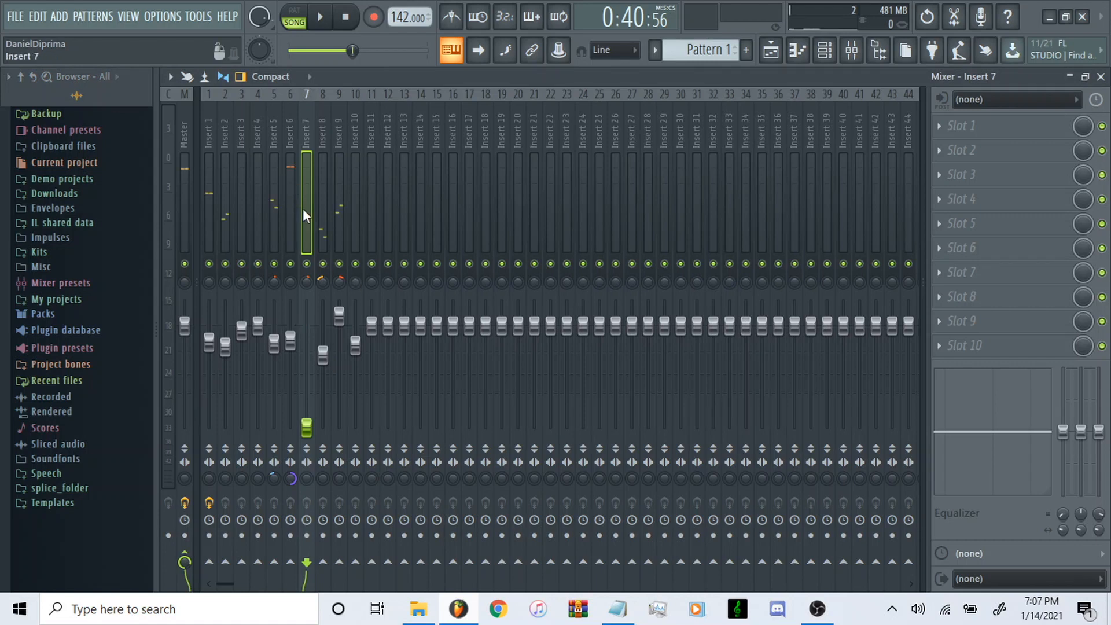
{"action": "left_click", "coordinate": [287, 153]}
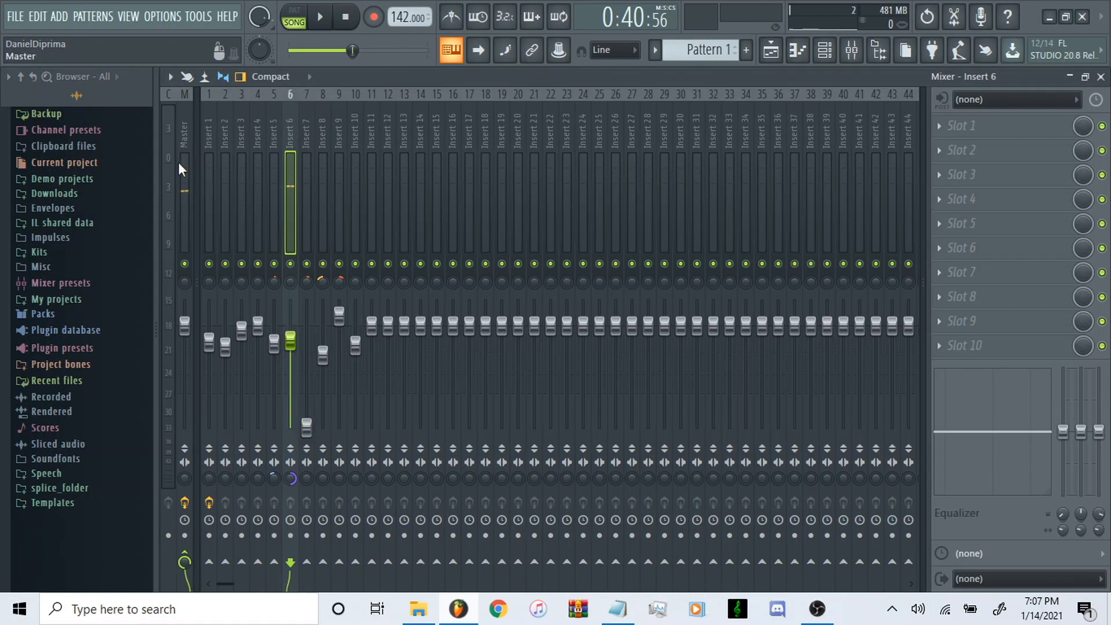
{"action": "left_click", "coordinate": [185, 134]}
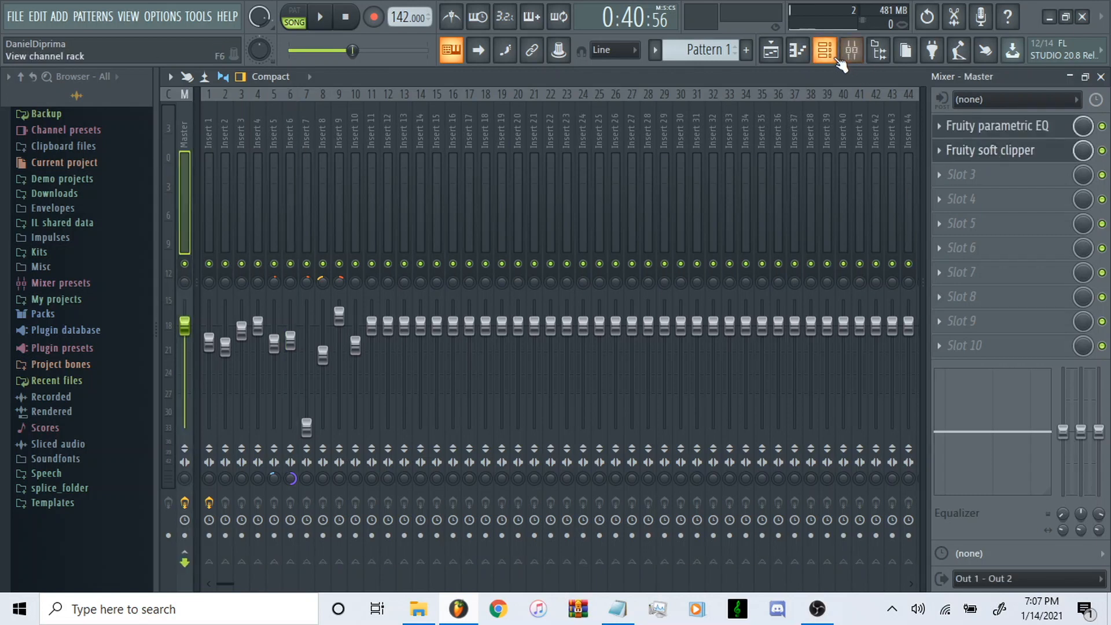
Pull the volumes of Inserts 1 to 10 all the way down, and try a different stereo separation on the Master before resetting it.
{"action": "mouse_move", "coordinate": [211, 343]}
{"action": "left_mouse_down"}
{"action": "mouse_move", "coordinate": [210, 431]}
{"action": "mouse_move", "coordinate": [213, 350]}
{"action": "left_mouse_up"}
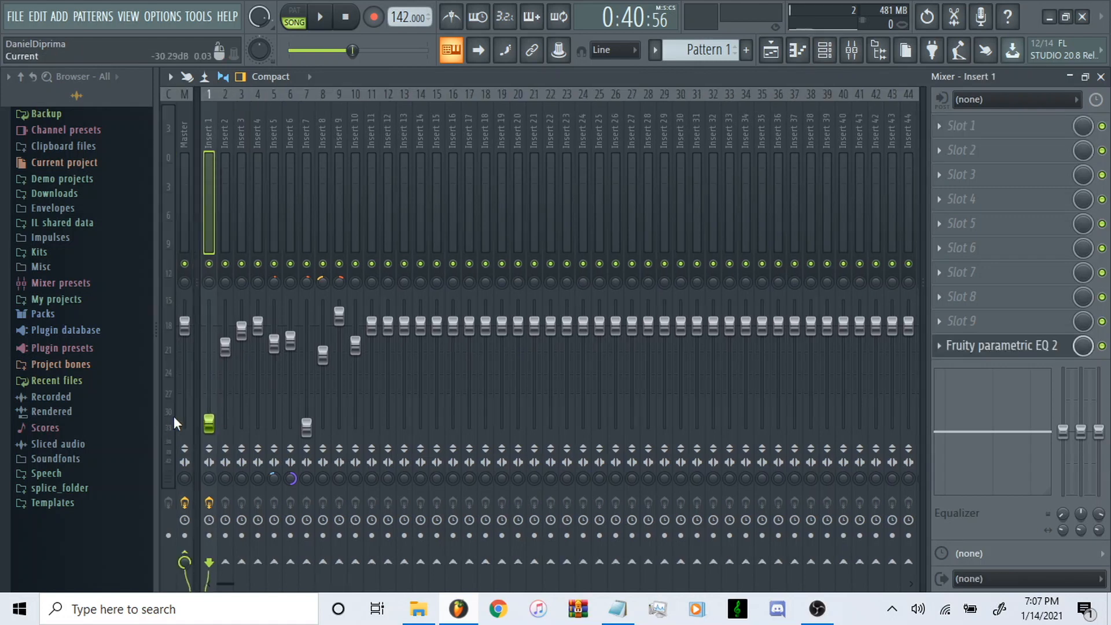
{"action": "left_click_drag", "start_coordinate": [209, 423], "coordinate": [209, 431]}
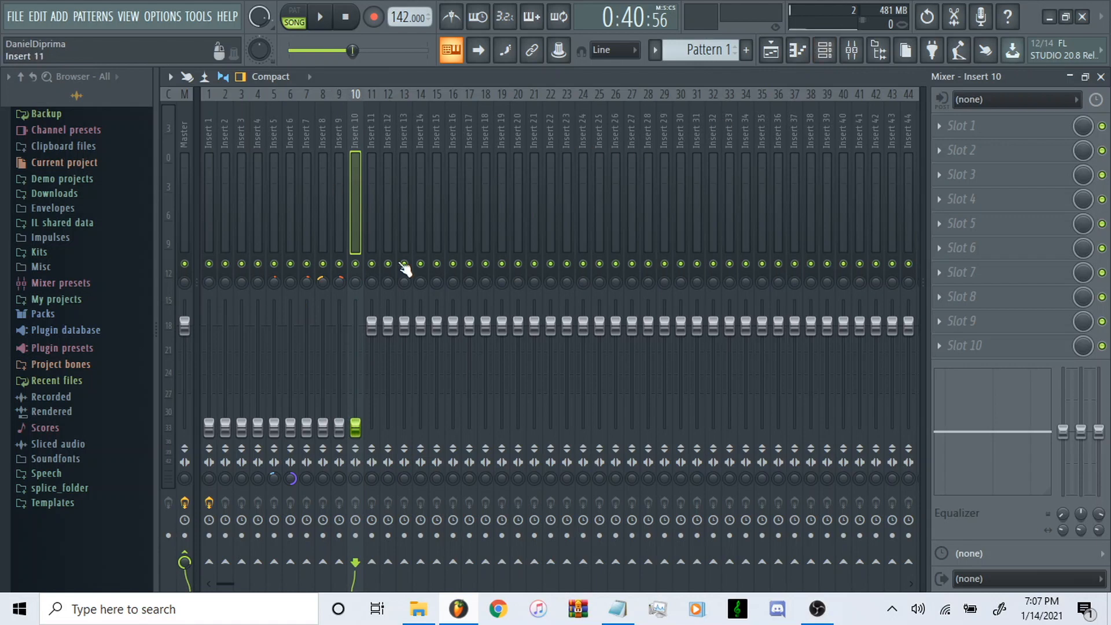
{"action": "left_click_drag", "start_coordinate": [186, 481], "coordinate": [185, 458]}
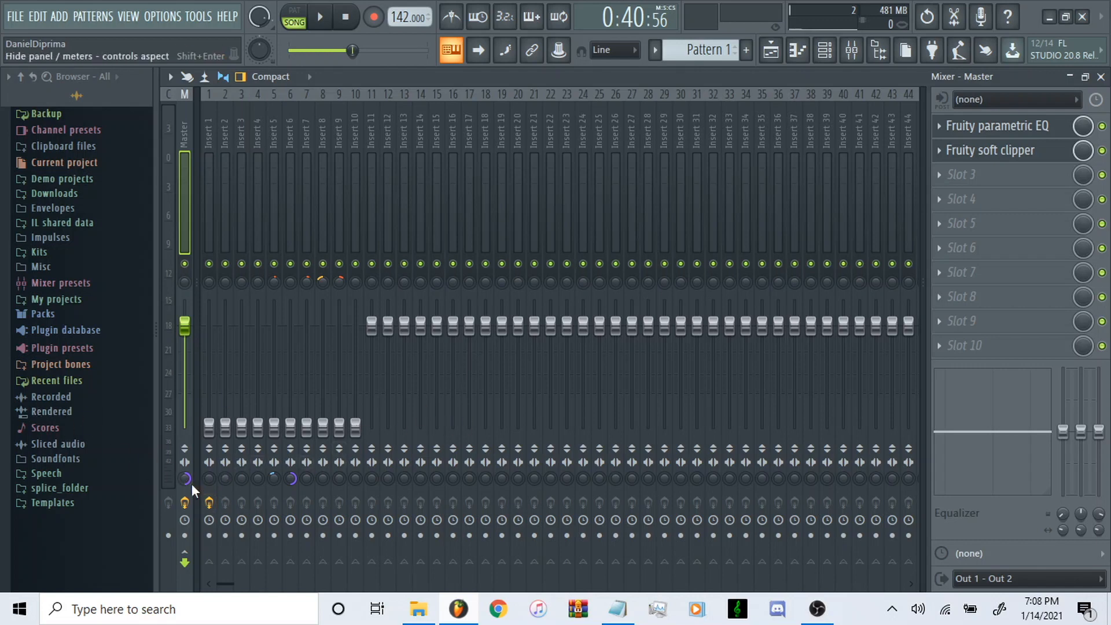
{"action": "left_click_drag", "start_coordinate": [186, 481], "coordinate": [187, 492]}
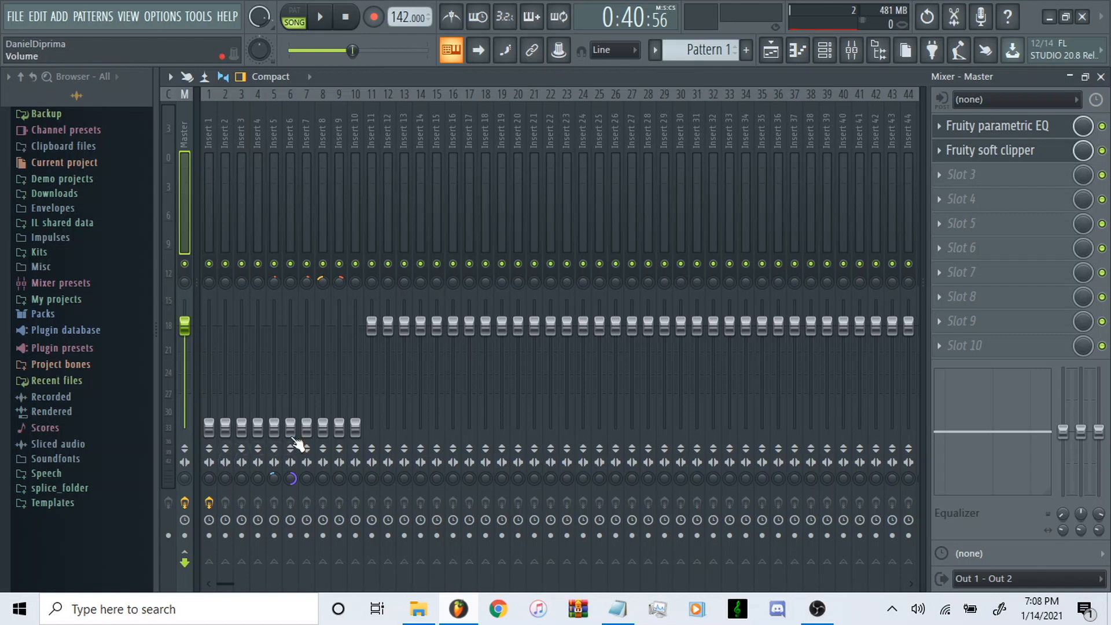
Bring up the 808 on Insert 6 to about -3.3 dB during playback and roughly raise the sample on Insert 1 against it.
{"action": "left_click_drag", "start_coordinate": [291, 428], "coordinate": [291, 333]}
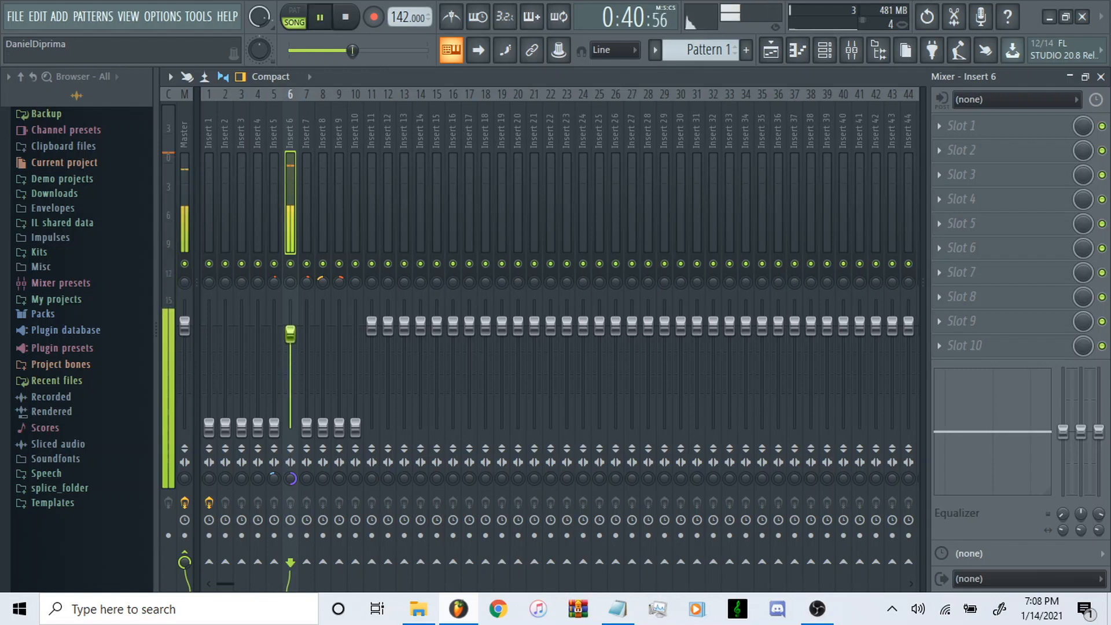
{"action": "key", "text": "space"}
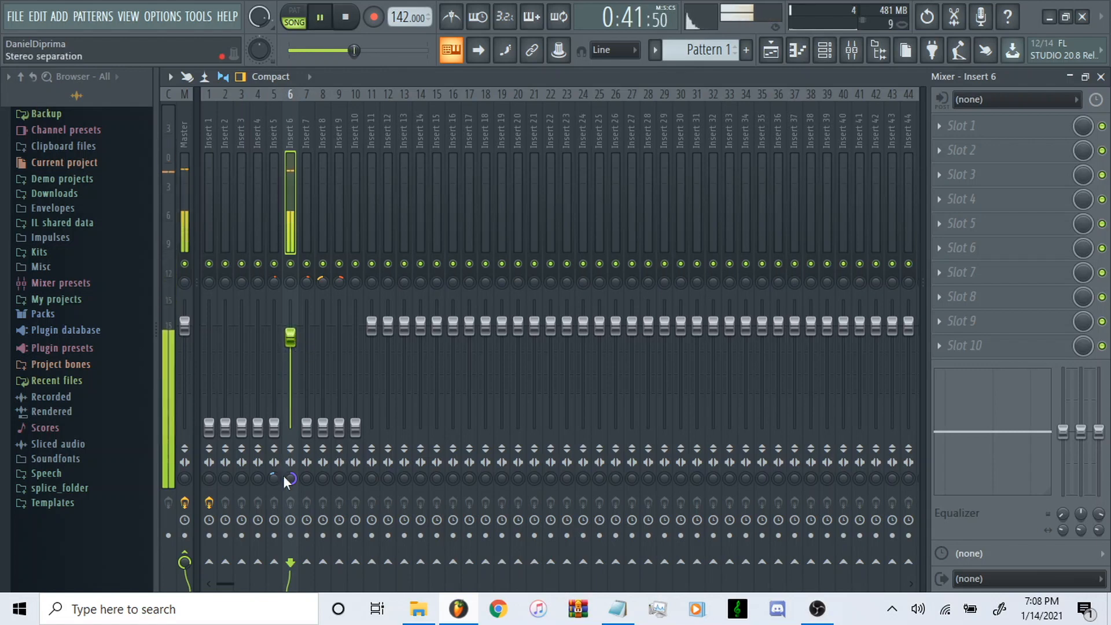
{"action": "left_click_drag", "start_coordinate": [209, 428], "coordinate": [209, 348]}
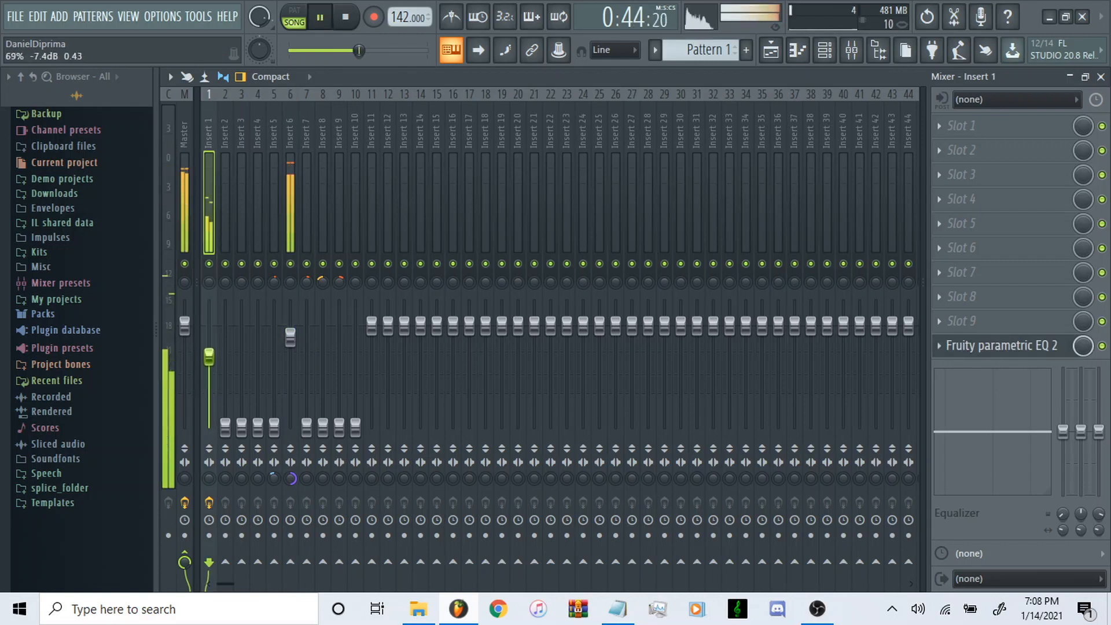
{"action": "left_click_drag", "start_coordinate": [291, 337], "coordinate": [291, 340]}
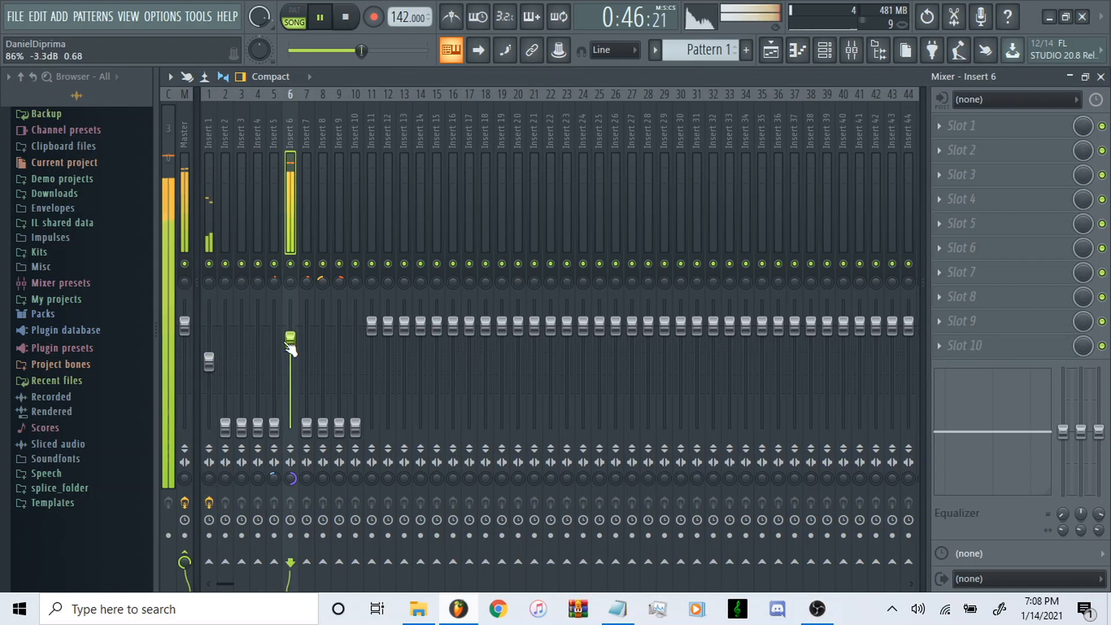
Fine-tune the sample's volume on Insert 1 to about -5.5 dB against the 808.
{"action": "left_click", "coordinate": [210, 361]}
{"action": "left_click_drag", "start_coordinate": [218, 369], "coordinate": [219, 366]}
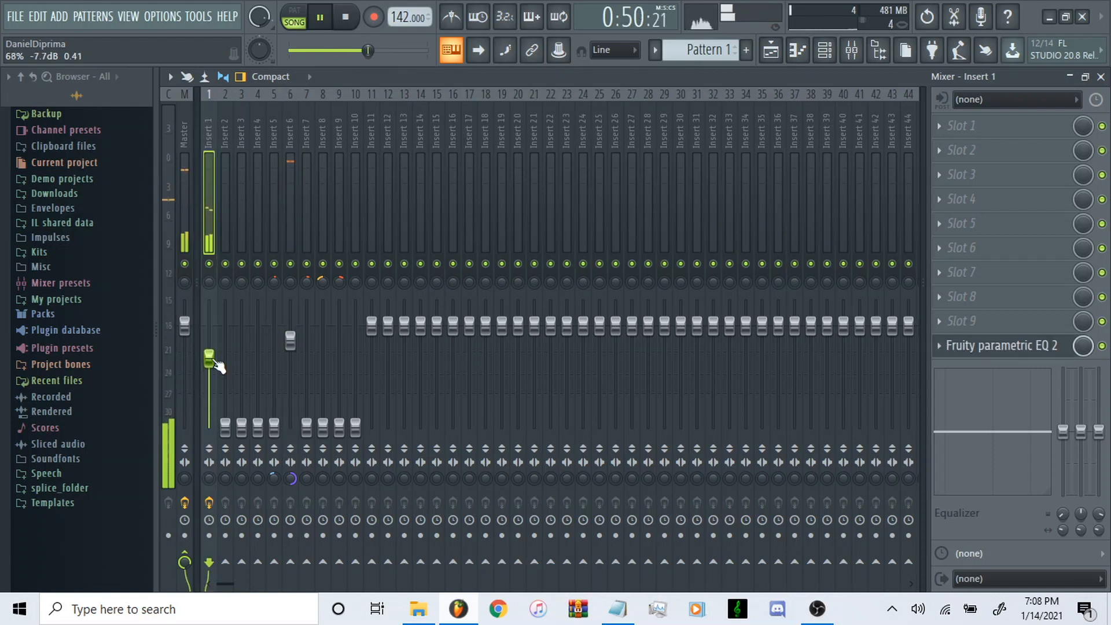
{"action": "left_click_drag", "start_coordinate": [218, 367], "coordinate": [217, 351]}
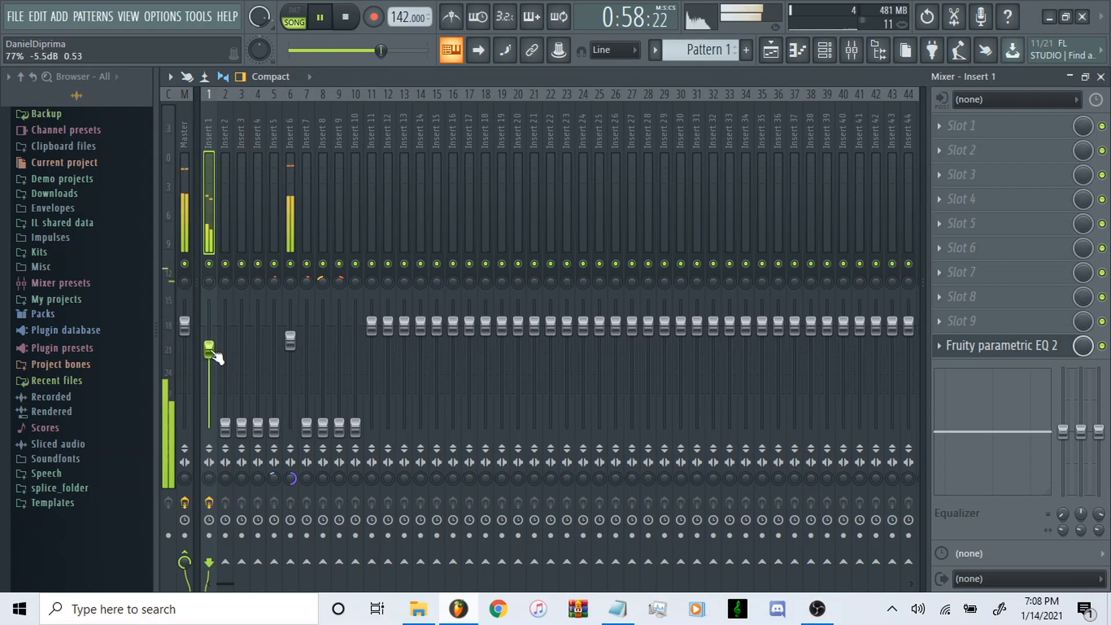
Bring Insert 3's volume up to about -2.2 dB against the sample and 808 during playback.
{"action": "key", "text": "space"}
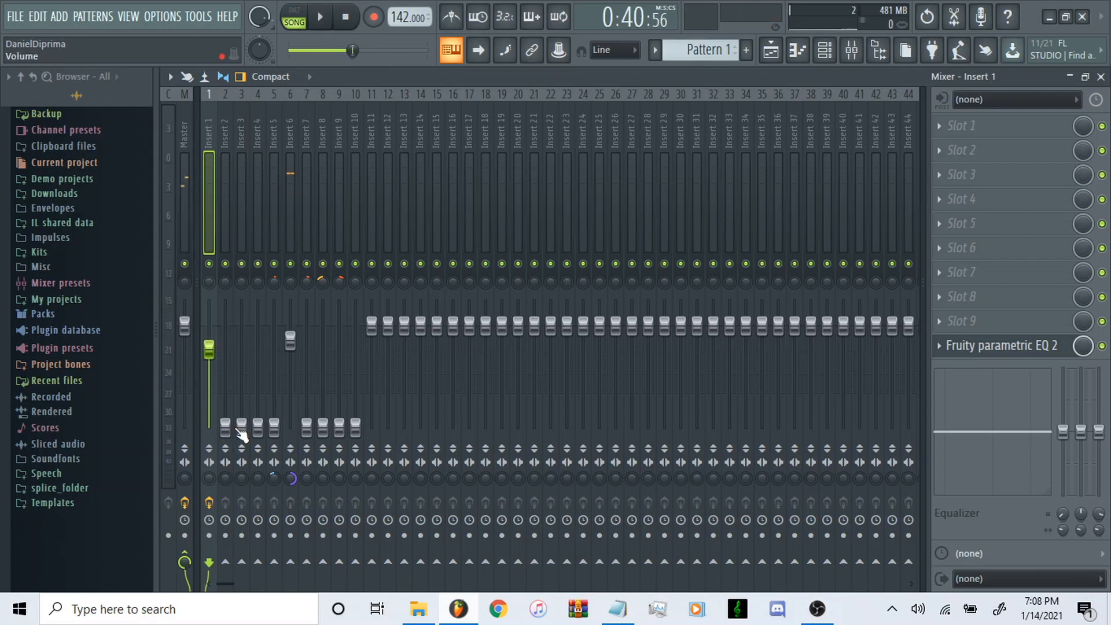
{"action": "key", "text": "space"}
{"action": "left_click_drag", "start_coordinate": [241, 434], "coordinate": [242, 342]}
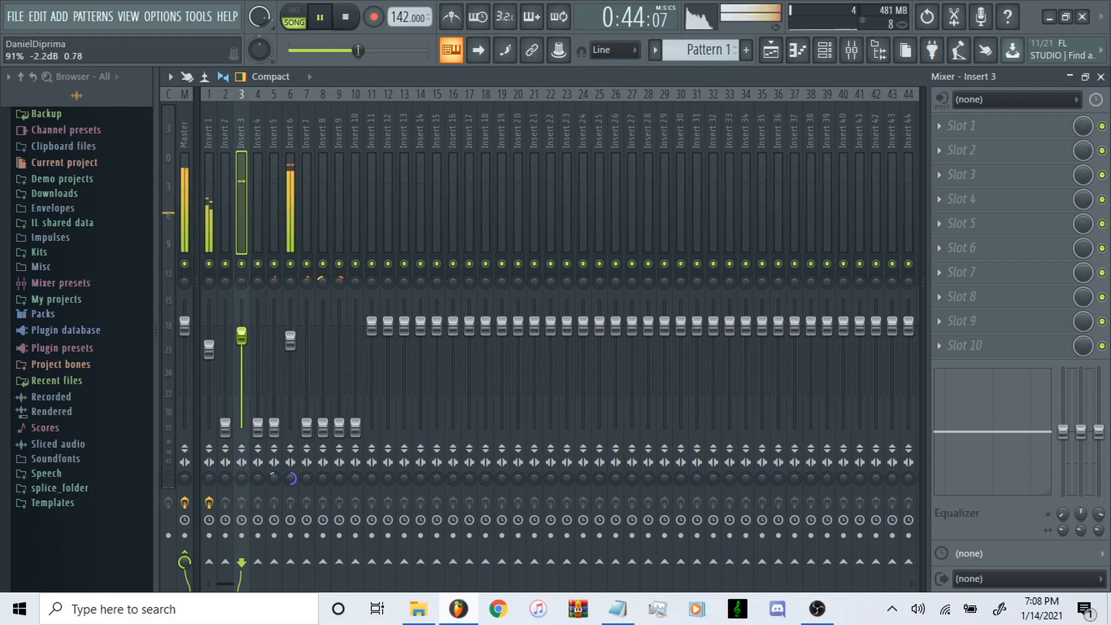
{"action": "key", "text": "space"}
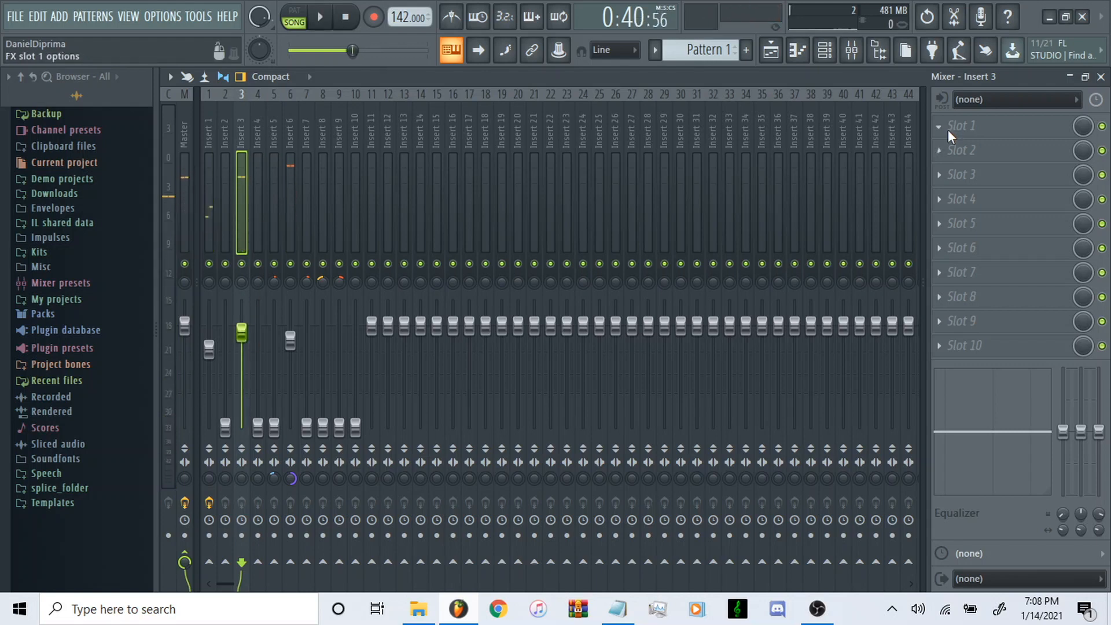
Add Fruity Parametric EQ 2 to slot 1 of Insert 3, cut its low end with band 1 and touch up bands 4, 5 and 7.
{"action": "left_click", "coordinate": [948, 128]}
{"action": "left_click", "coordinate": [697, 363]}
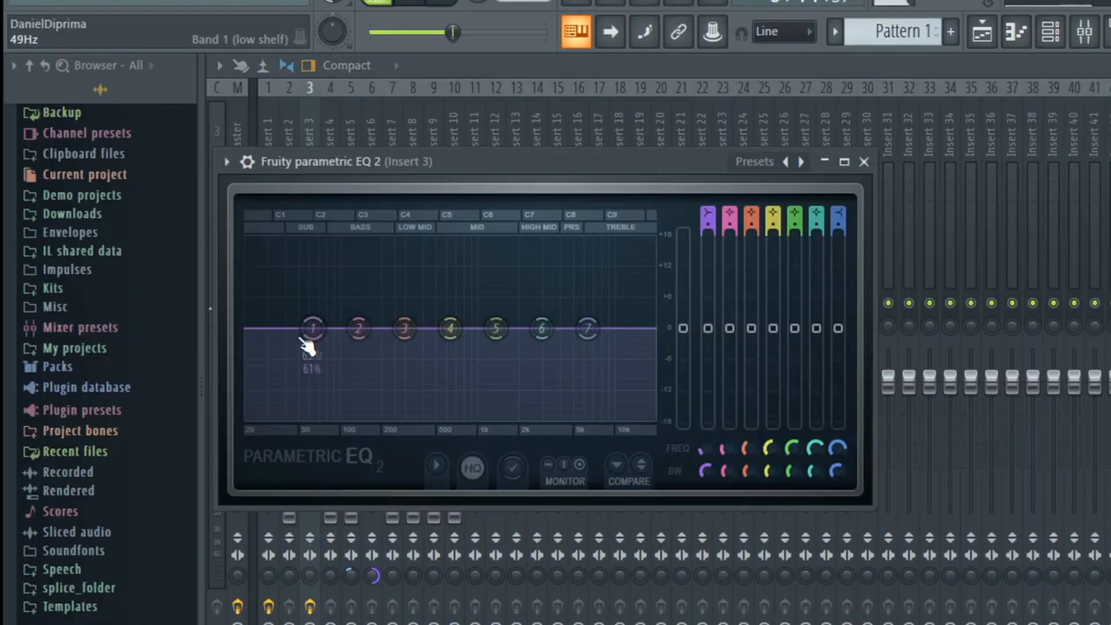
{"action": "left_click_drag", "start_coordinate": [242, 284], "coordinate": [278, 353]}
{"action": "left_click_drag", "start_coordinate": [357, 417], "coordinate": [383, 418]}
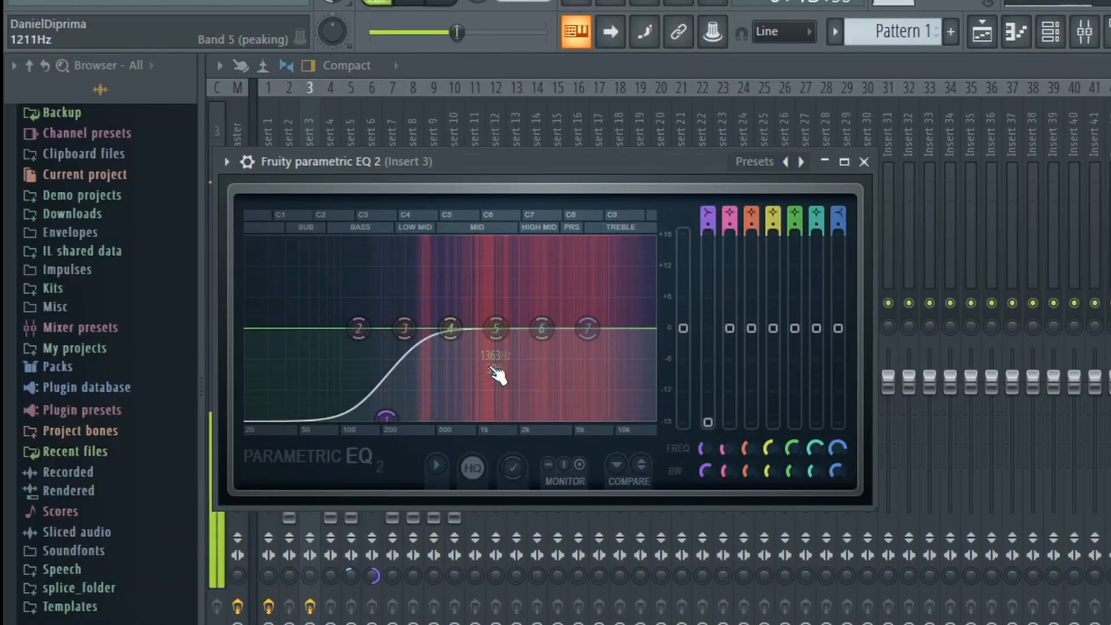
{"action": "left_click_drag", "start_coordinate": [497, 330], "coordinate": [488, 320]}
{"action": "left_click_drag", "start_coordinate": [454, 330], "coordinate": [447, 324]}
{"action": "left_click_drag", "start_coordinate": [588, 329], "coordinate": [546, 337]}
{"action": "left_click_drag", "start_coordinate": [588, 333], "coordinate": [588, 337]}
{"action": "left_click", "coordinate": [864, 162]}
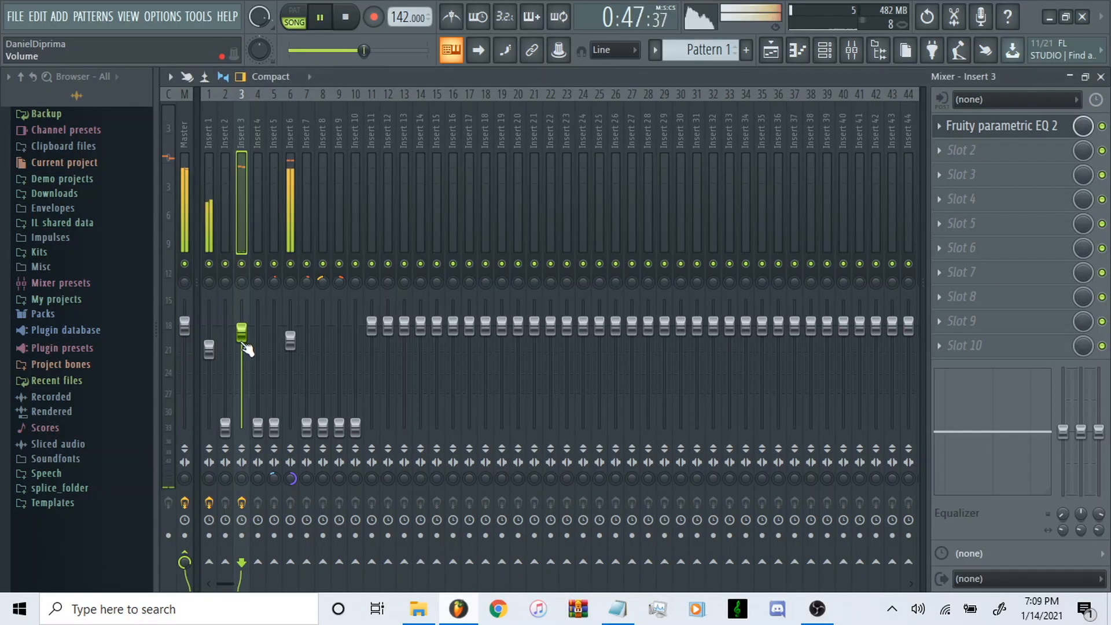
Lower Insert 3 to about -4.4 dB, and bring up Insert 5's volume and solo it.
{"action": "left_click_drag", "start_coordinate": [243, 347], "coordinate": [243, 345]}
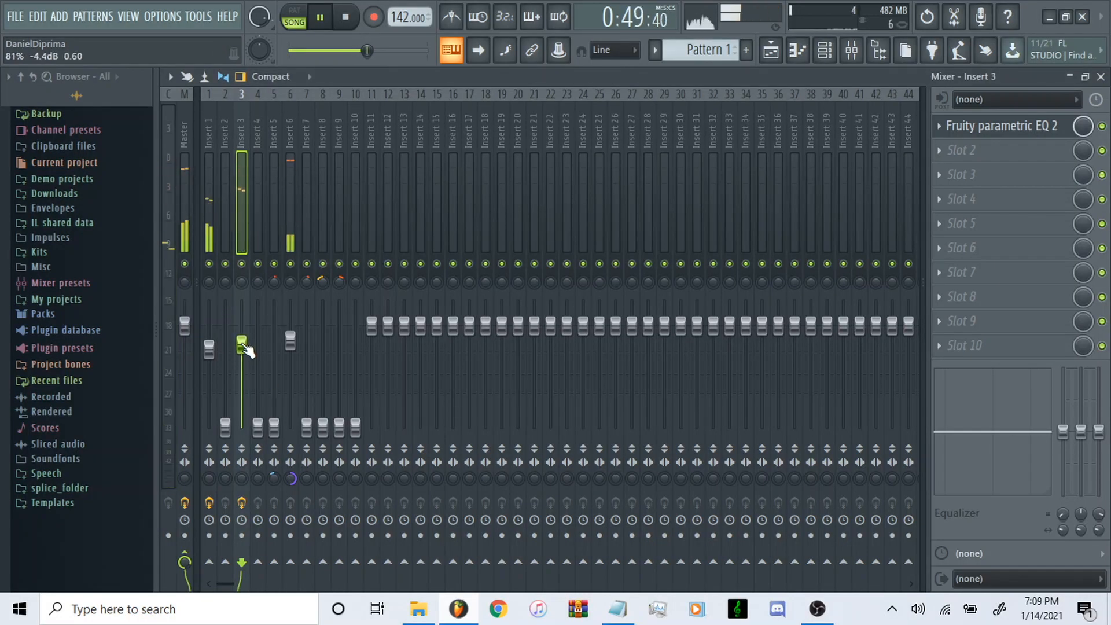
{"action": "left_click_drag", "start_coordinate": [274, 427], "coordinate": [274, 348]}
{"action": "right_click", "coordinate": [275, 264]}
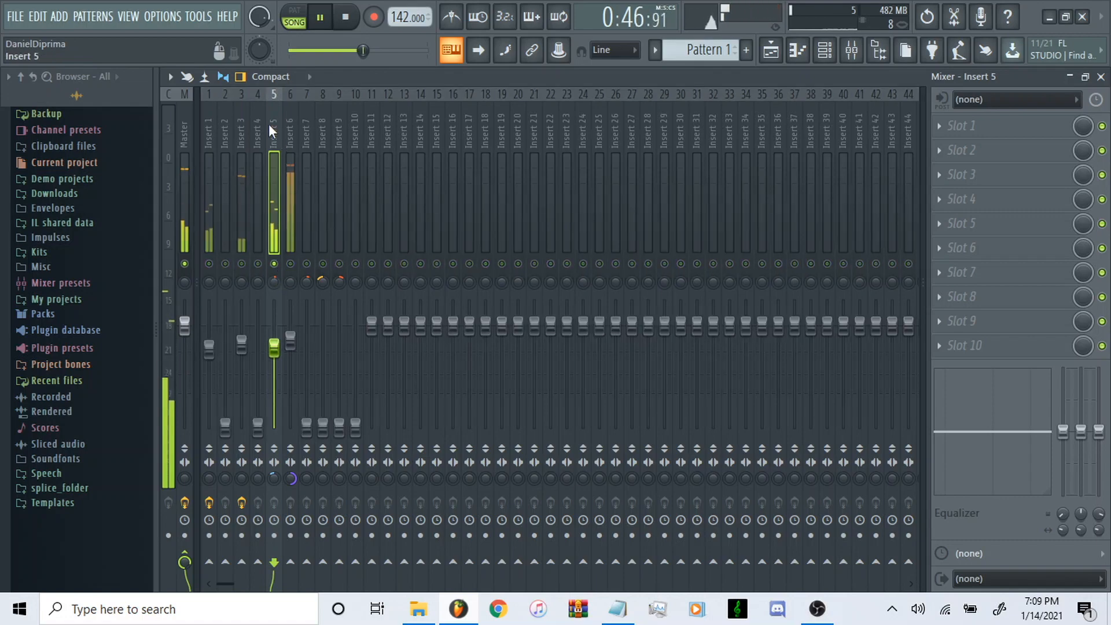
Add Fruity Parametric EQ 2 to slot 10 of Insert 5, cut its lows with band 1 and adjust band 4's width and position.
{"action": "key", "text": "space"}
{"action": "left_click", "coordinate": [949, 345]}
{"action": "left_click", "coordinate": [697, 360]}
{"action": "left_click_drag", "start_coordinate": [349, 390], "coordinate": [371, 457]}
{"action": "key", "text": "space"}
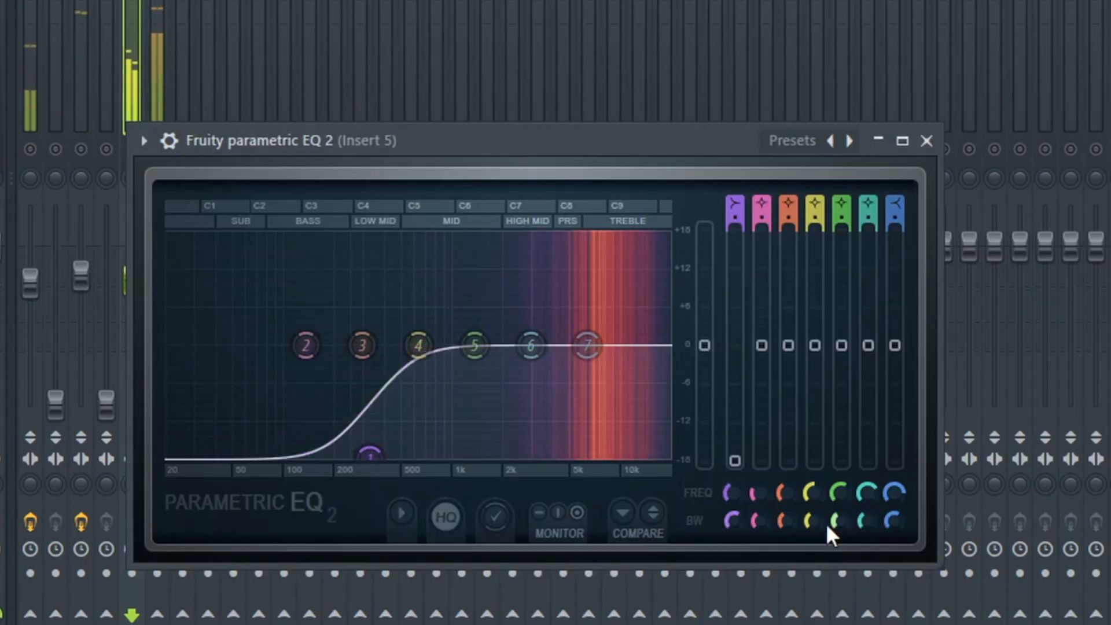
{"action": "left_click_drag", "start_coordinate": [817, 521], "coordinate": [816, 549]}
{"action": "left_click_drag", "start_coordinate": [418, 347], "coordinate": [593, 323]}
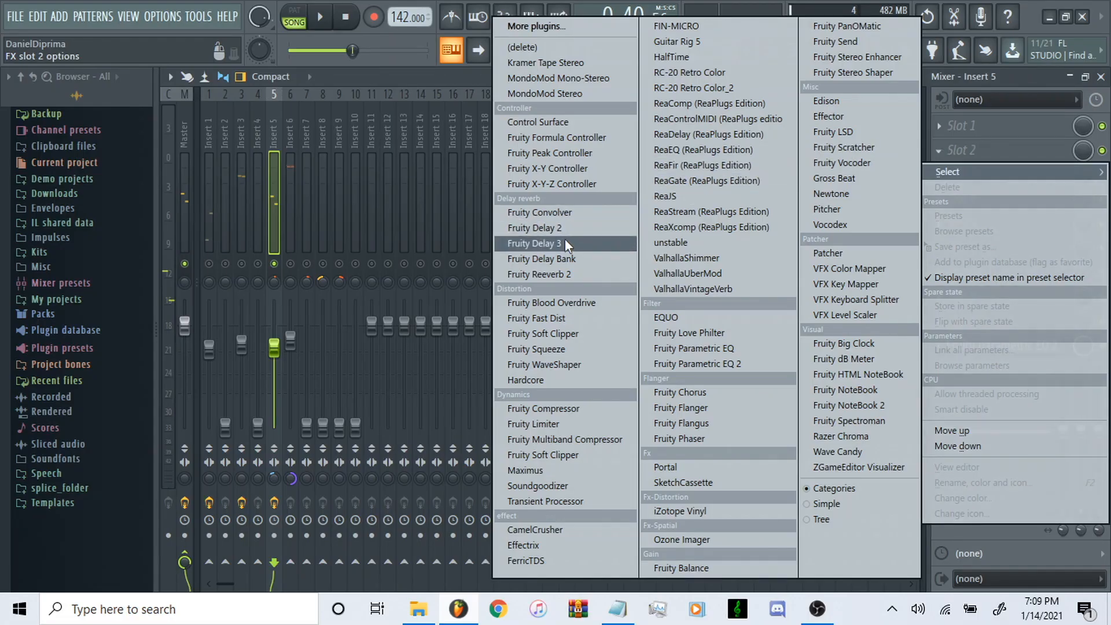
Add Fruity Fast Dist in slot 2 and Fruity Reeverb 2 in slot 1 of Insert 5, with both mix levels turned low.
{"action": "left_click", "coordinate": [559, 322]}
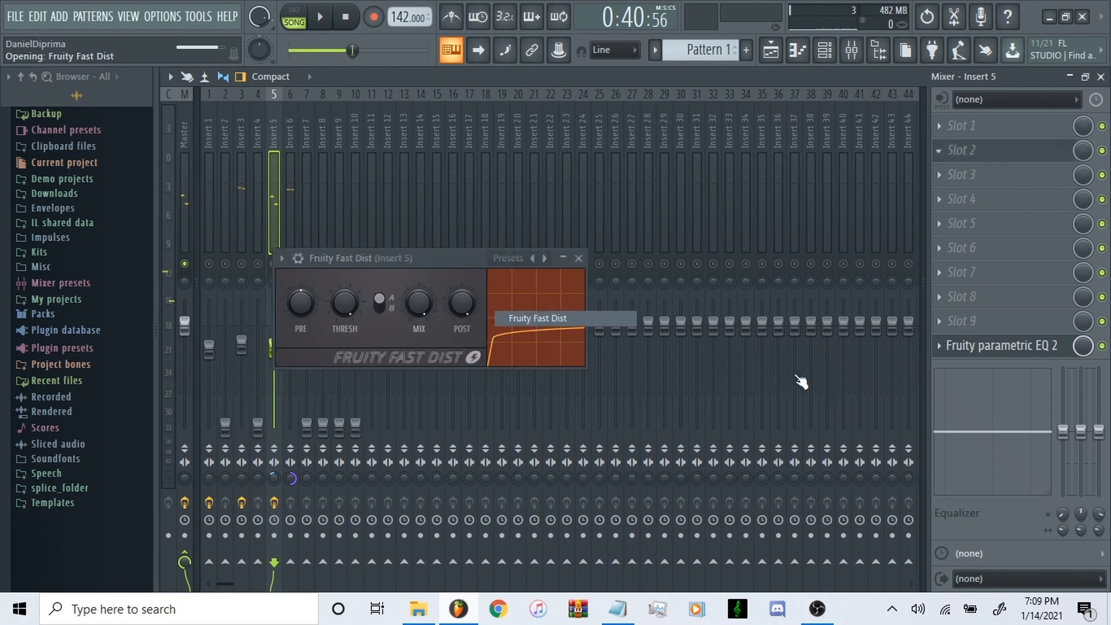
{"action": "left_click_drag", "start_coordinate": [1083, 151], "coordinate": [1084, 222]}
{"action": "key", "text": "space"}
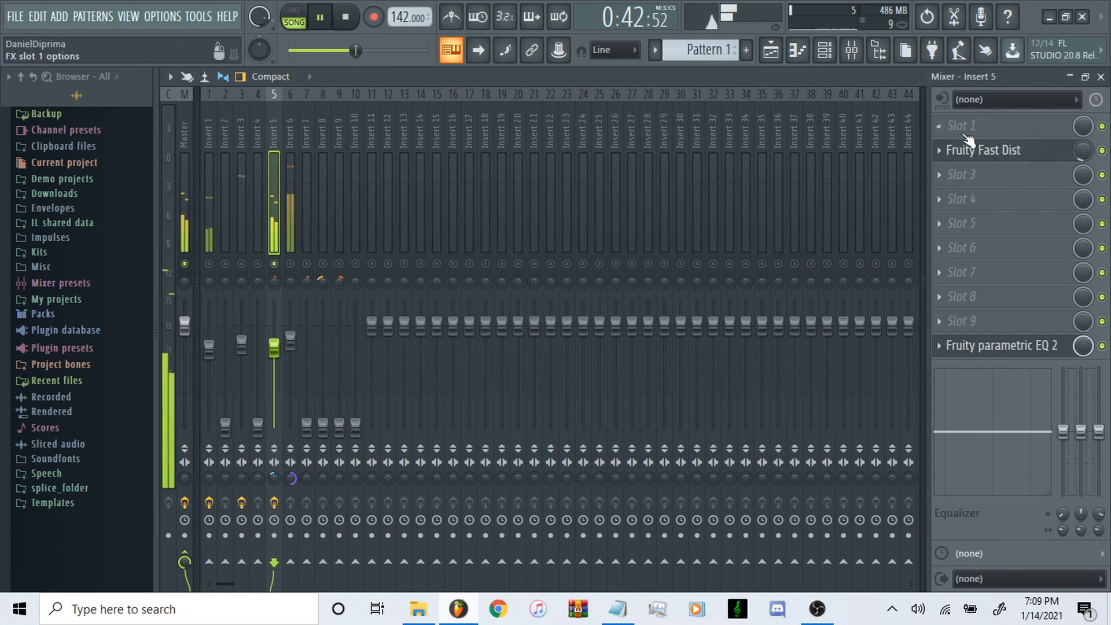
{"action": "key", "text": "space"}
{"action": "left_click", "coordinate": [939, 125]}
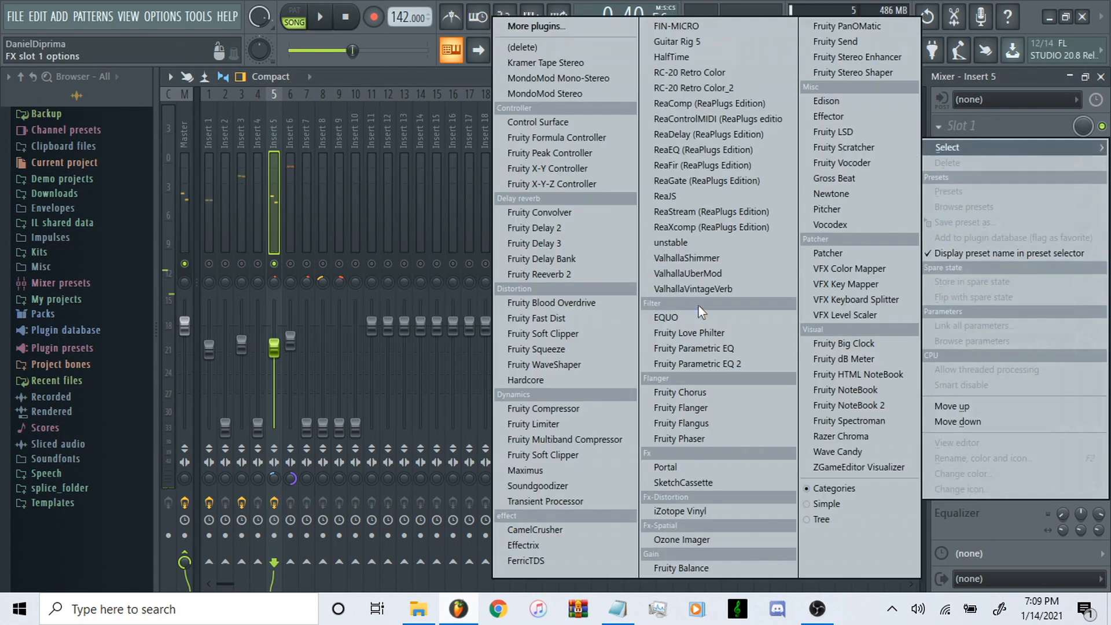
{"action": "left_click", "coordinate": [558, 275]}
{"action": "key", "text": "space"}
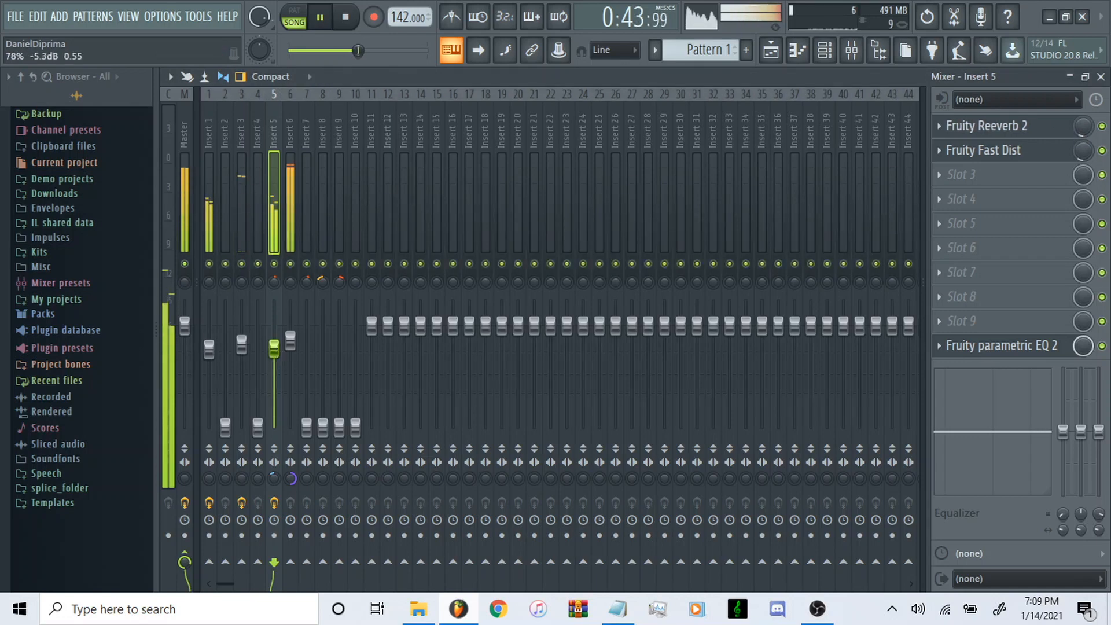
Fine-tune Insert 3 to about -4.0 dB and bring Insert 8 up to 0.0 dB during playback.
{"action": "left_click", "coordinate": [242, 343]}
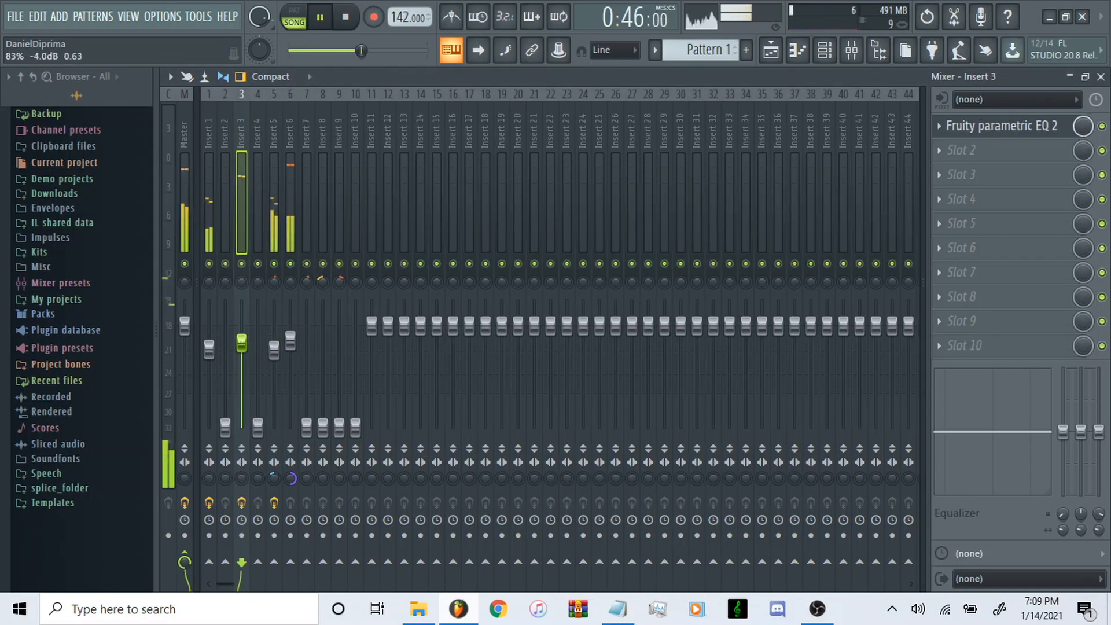
{"action": "left_click_drag", "start_coordinate": [306, 428], "coordinate": [323, 314]}
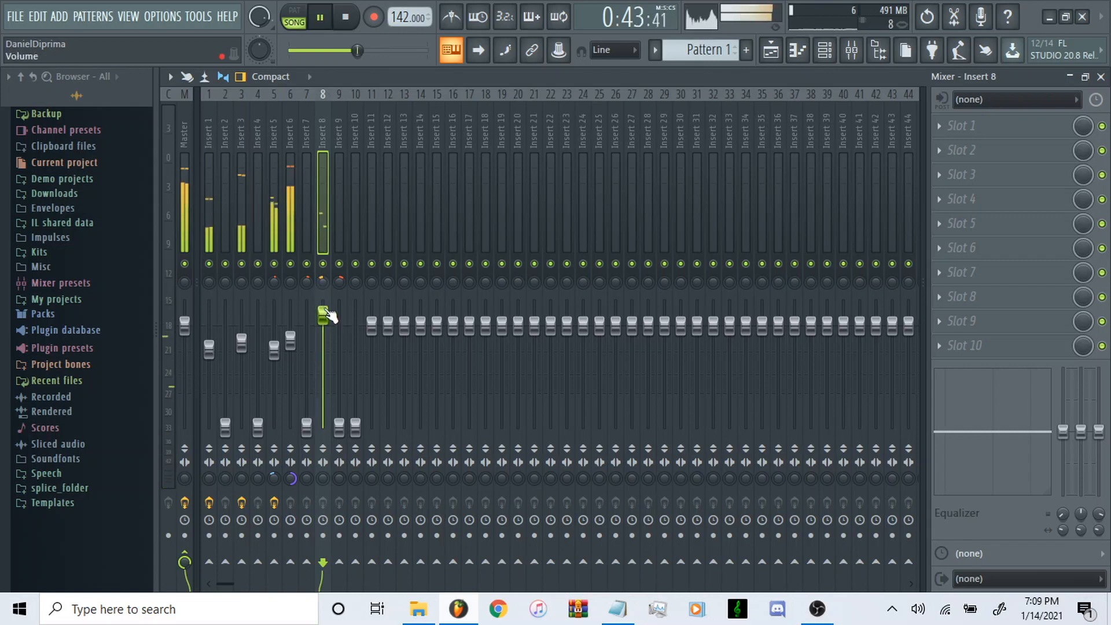
{"action": "left_click_drag", "start_coordinate": [329, 319], "coordinate": [329, 335]}
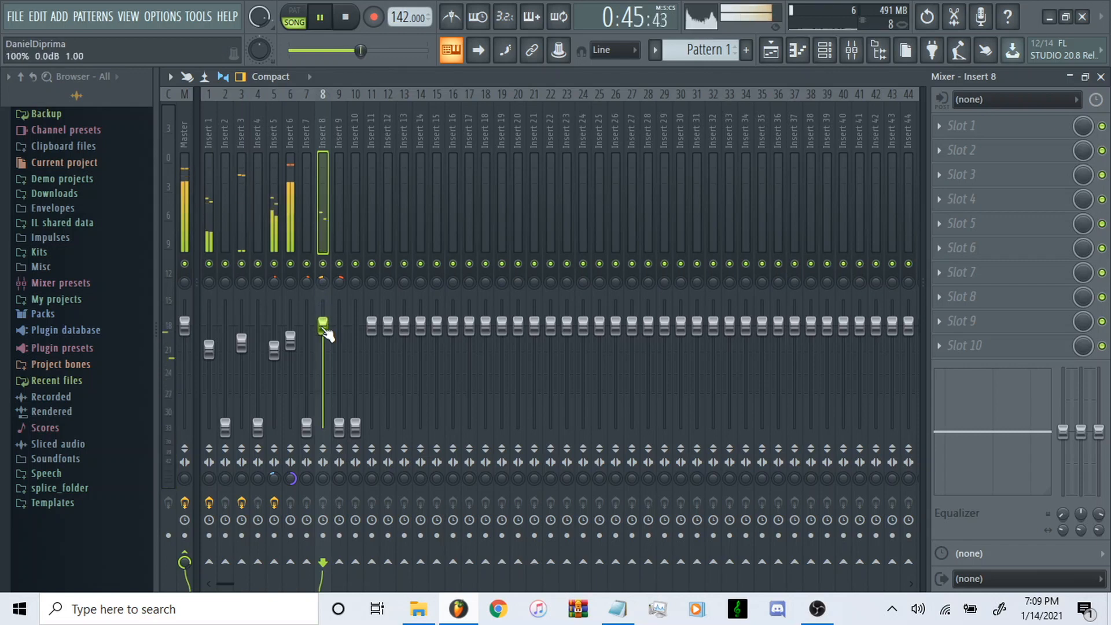
Bring Insert 10 up to about -12.6 dB, and trim Inserts 5 and 8 slightly lower to balance with it.
{"action": "left_click_drag", "start_coordinate": [356, 428], "coordinate": [361, 377]}
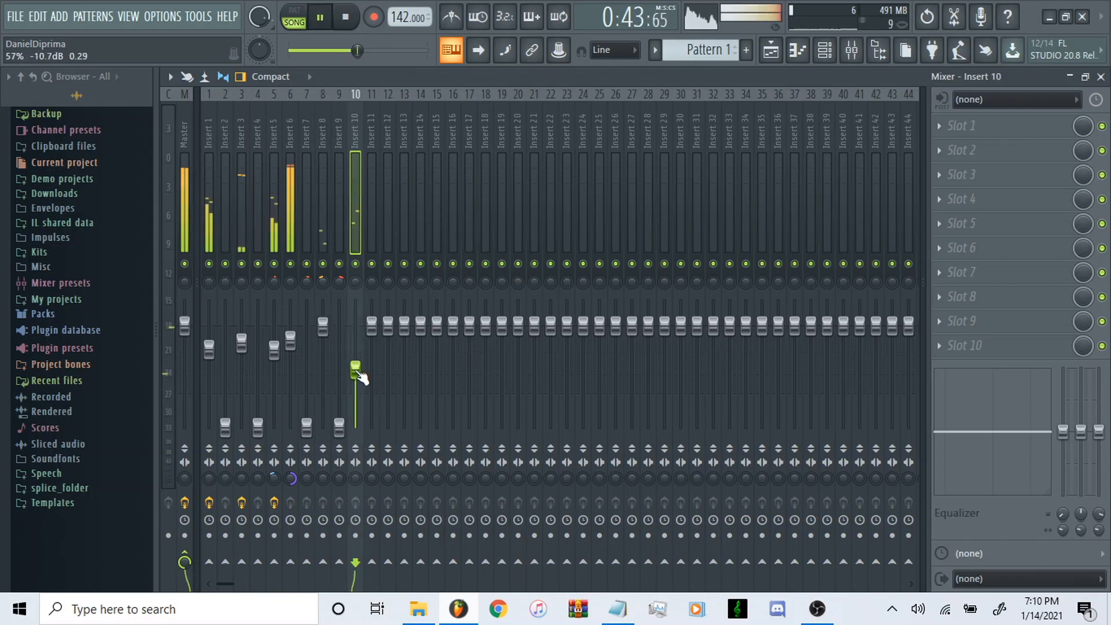
{"action": "left_click", "coordinate": [324, 328]}
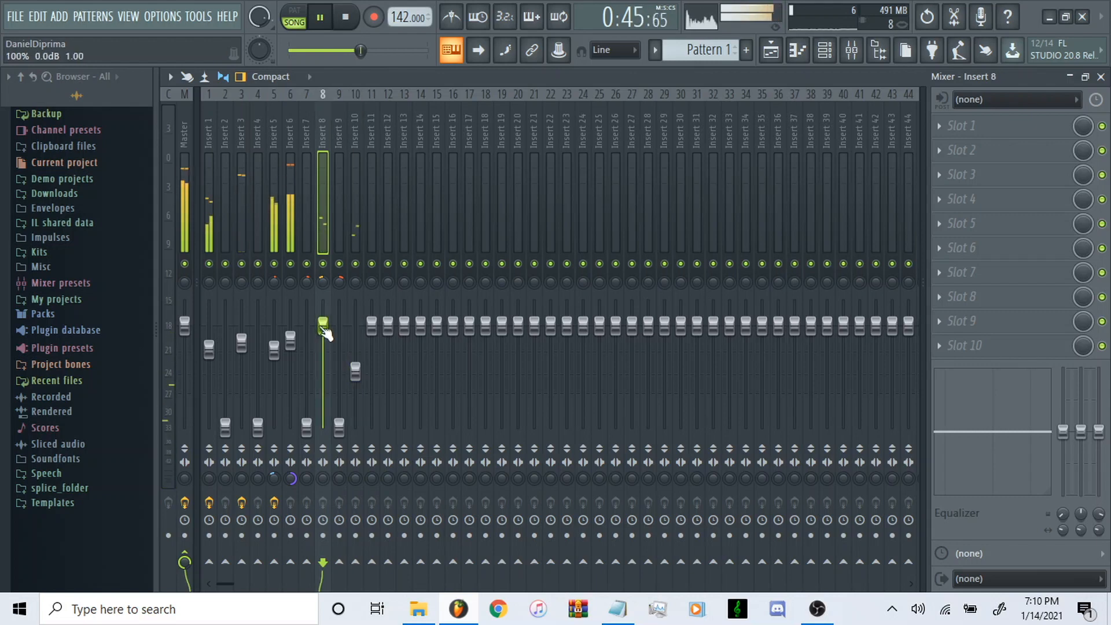
{"action": "left_click", "coordinate": [276, 350]}
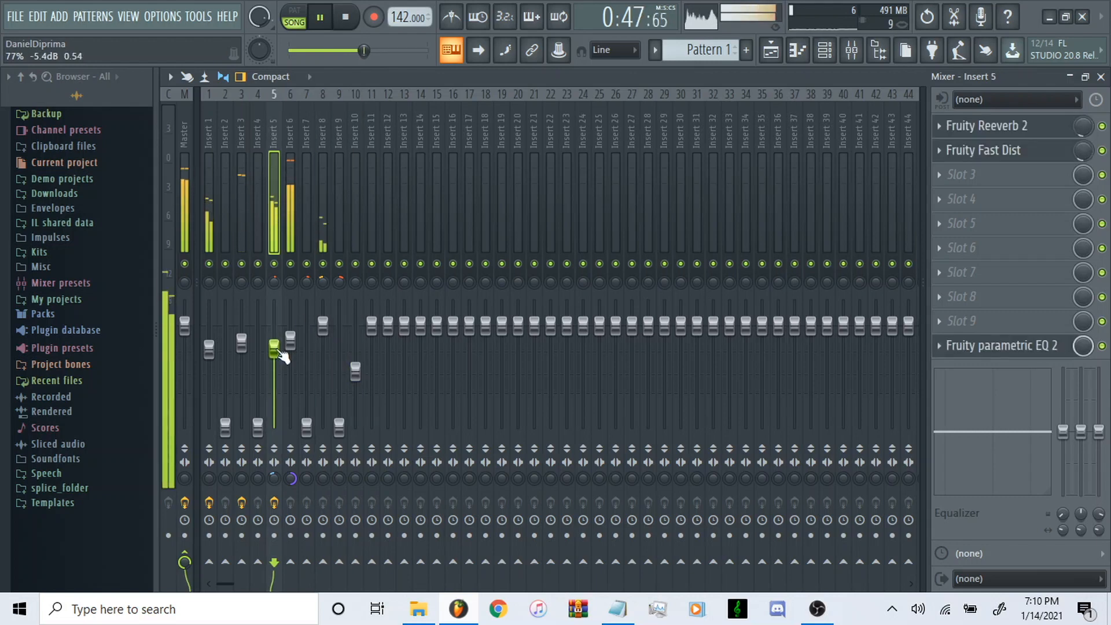
{"action": "left_click_drag", "start_coordinate": [325, 332], "coordinate": [325, 332]}
{"action": "left_click_drag", "start_coordinate": [358, 371], "coordinate": [359, 373]}
{"action": "left_click_drag", "start_coordinate": [325, 334], "coordinate": [325, 336]}
{"action": "left_click_drag", "start_coordinate": [358, 372], "coordinate": [358, 376]}
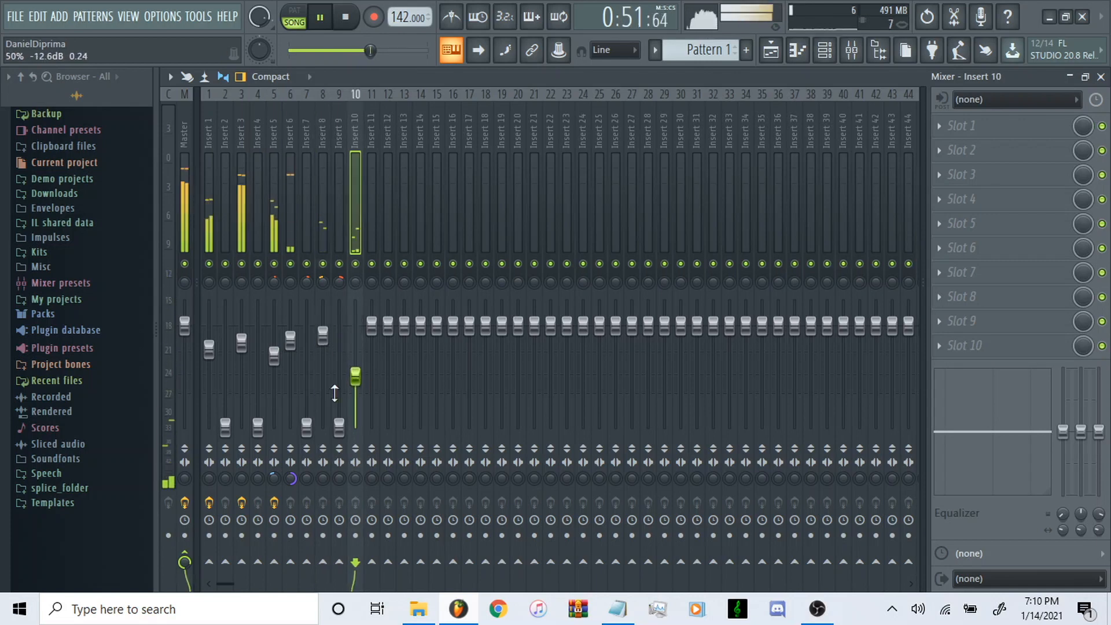
Bring Insert 9 up to roughly 0 dB and lower Insert 5 to about -8.8 dB while listening to the mix.
{"action": "left_click_drag", "start_coordinate": [339, 428], "coordinate": [339, 318]}
{"action": "key", "text": "space"}
{"action": "key", "text": "space"}
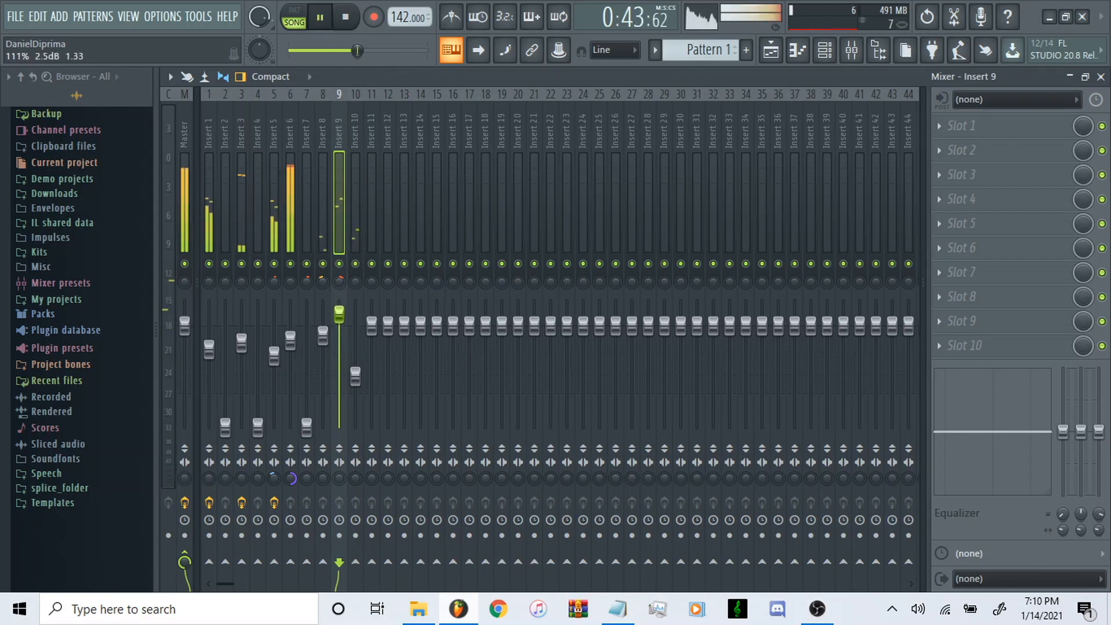
{"action": "mouse_move", "coordinate": [265, 353]}
{"action": "left_mouse_down"}
{"action": "mouse_move", "coordinate": [290, 347]}
{"action": "mouse_move", "coordinate": [274, 357]}
{"action": "left_mouse_up"}
{"action": "mouse_move", "coordinate": [339, 316]}
{"action": "left_mouse_down"}
{"action": "mouse_move", "coordinate": [342, 344]}
{"action": "mouse_move", "coordinate": [339, 334]}
{"action": "left_mouse_up"}
{"action": "left_click", "coordinate": [274, 357]}
{"action": "left_click_drag", "start_coordinate": [276, 361], "coordinate": [276, 364]}
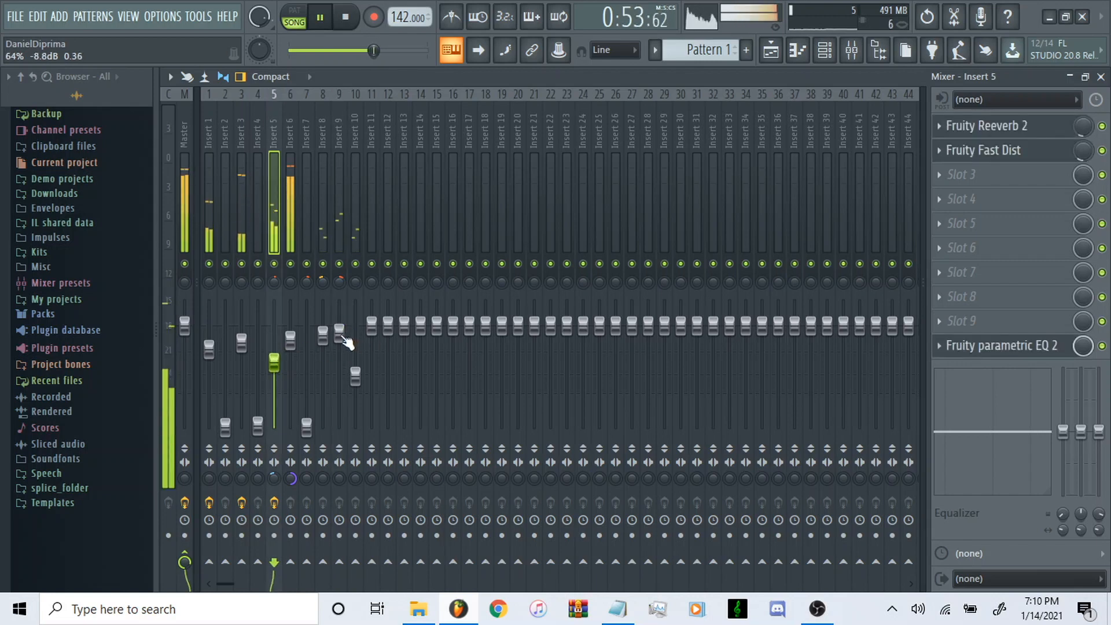
{"action": "left_click_drag", "start_coordinate": [344, 336], "coordinate": [346, 328]}
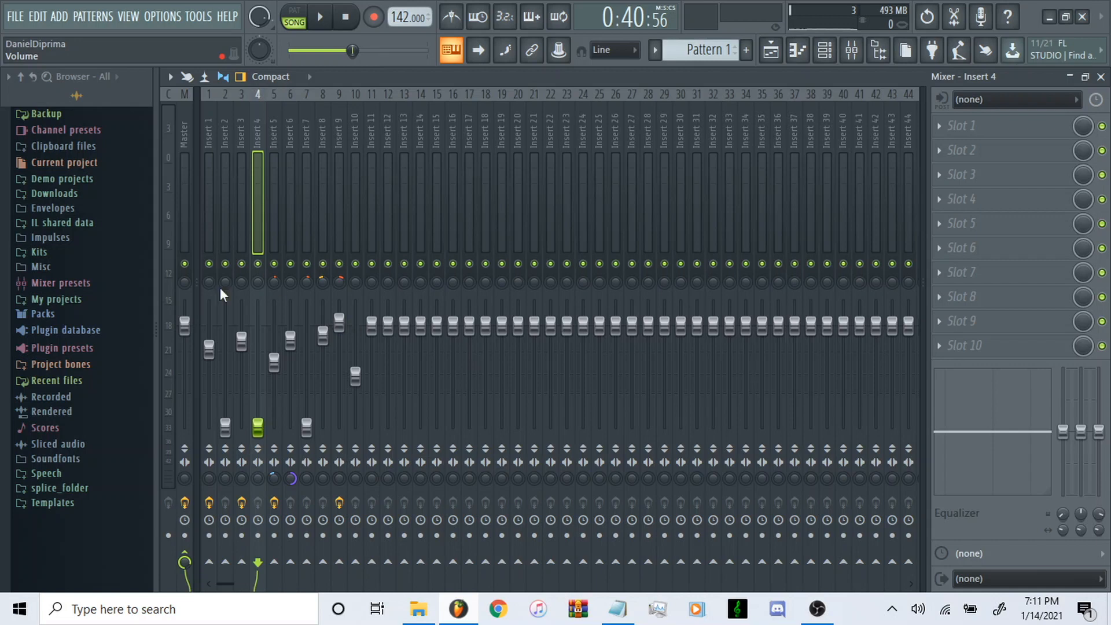
Check the Master's effect slots, open the Playlist and briefly select the clips to survey the full arrangement.
{"action": "left_click", "coordinate": [185, 232]}
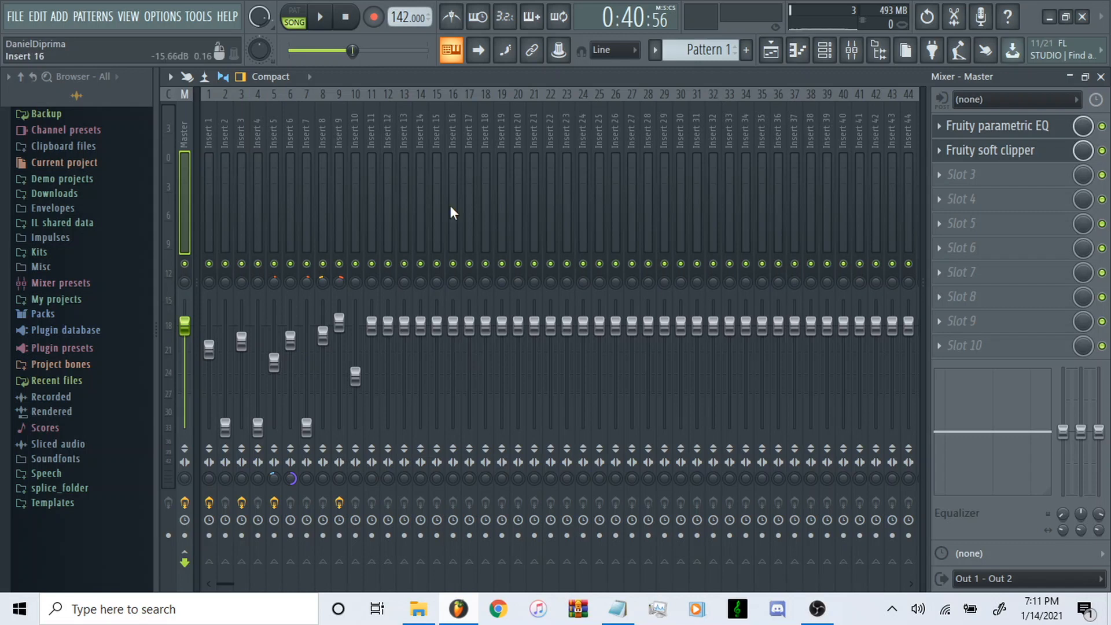
{"action": "left_click", "coordinate": [770, 49]}
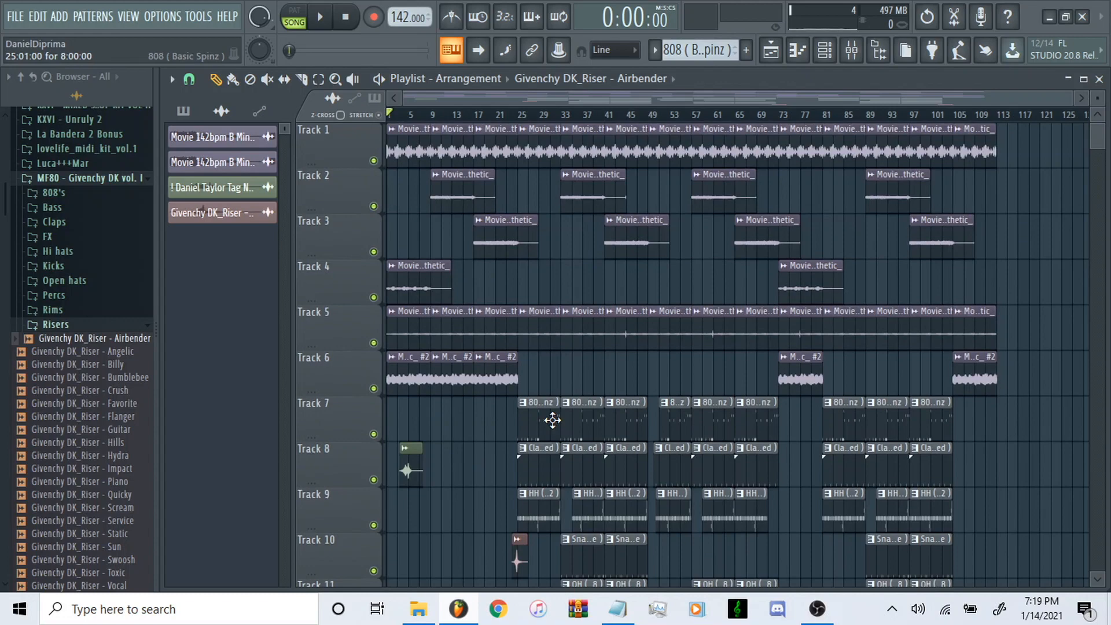
{"action": "left_click_drag", "start_coordinate": [394, 138], "coordinate": [1024, 513]}
{"action": "scroll", "coordinate": [885, 440], "scroll_direction": "up", "scroll_amount": 5}
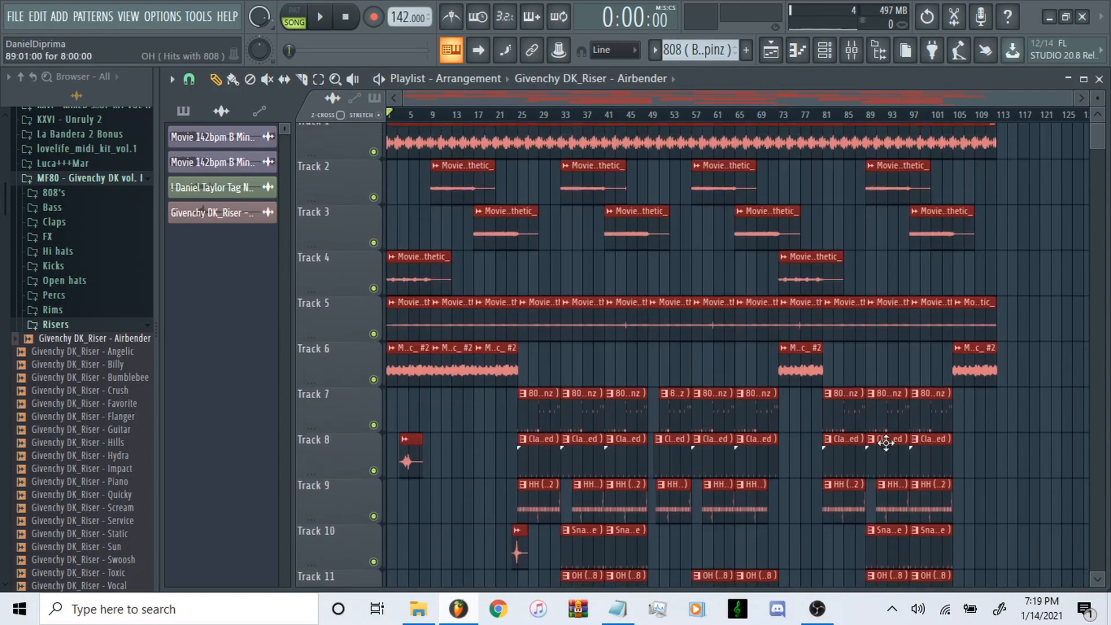
{"action": "left_click", "coordinate": [833, 244]}
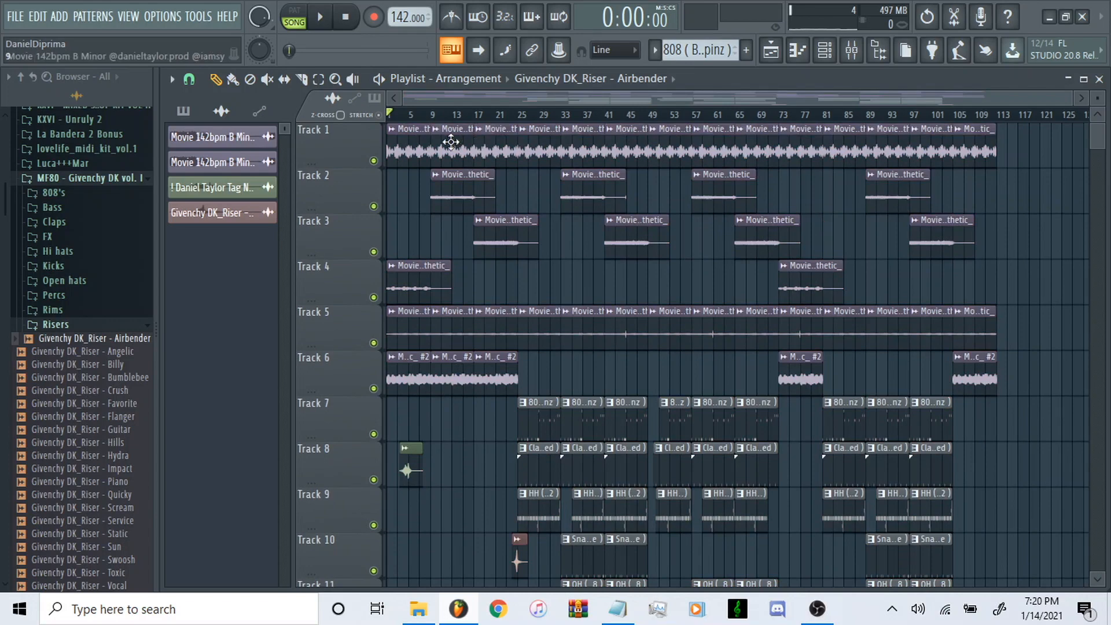
Check the mixer levels again and look over the arranged tracks down to Track 13 in the Playlist.
{"action": "scroll", "coordinate": [451, 142], "scroll_direction": "down", "scroll_amount": 5}
{"action": "left_click", "coordinate": [852, 50]}
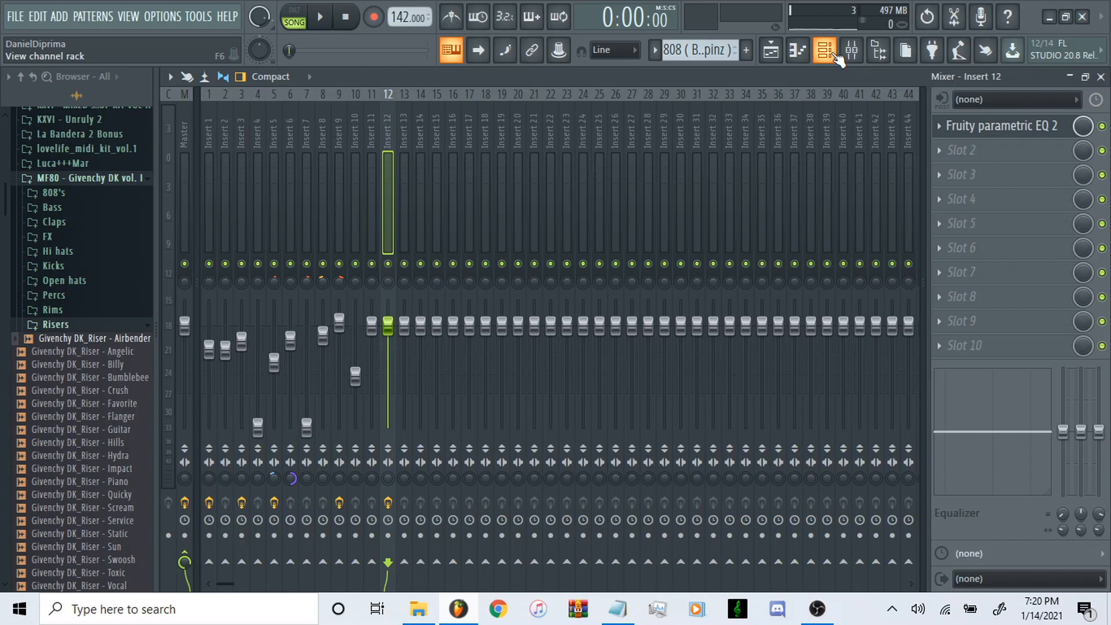
{"action": "left_click", "coordinate": [770, 50]}
{"action": "scroll", "coordinate": [672, 337], "scroll_direction": "down", "scroll_amount": 4}
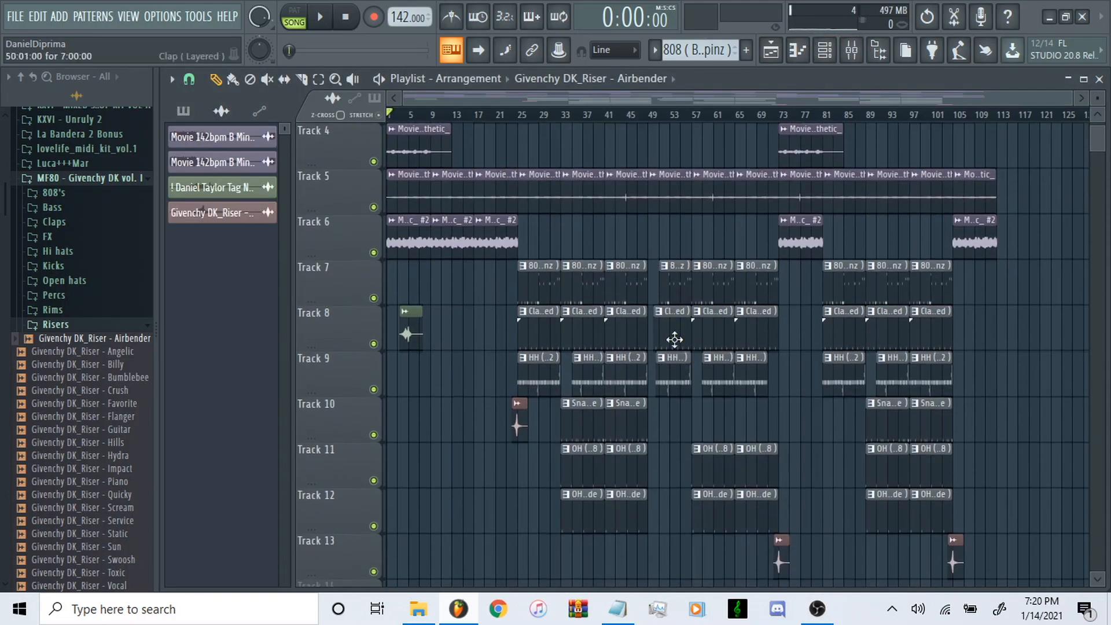
{"action": "scroll", "coordinate": [672, 337], "scroll_direction": "up", "scroll_amount": 4}
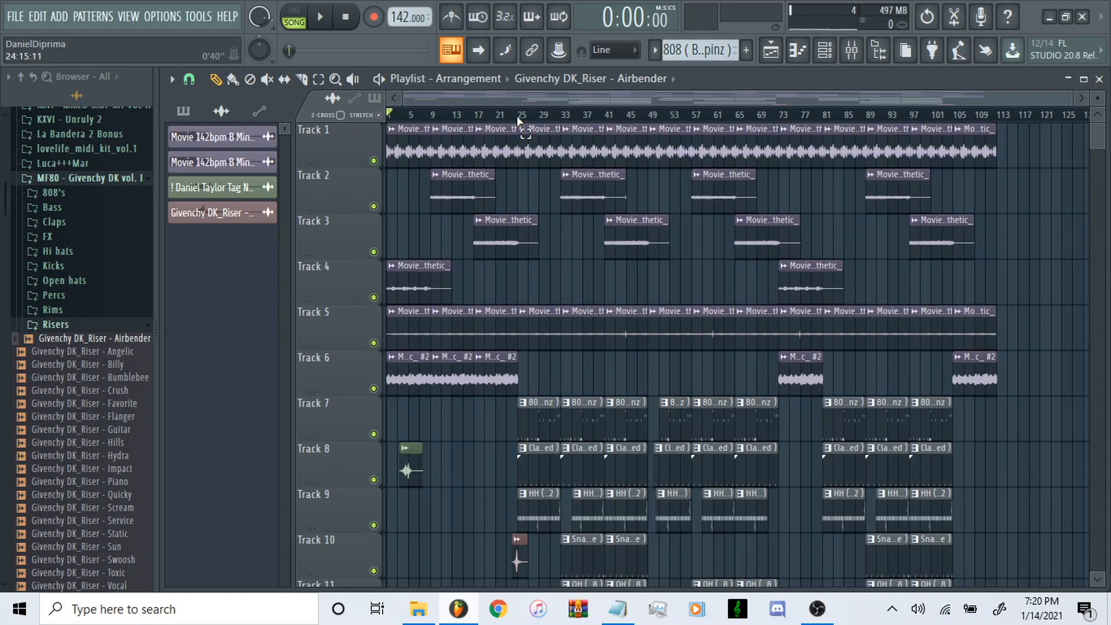
Examine which melody and drum tracks play in the section from bar 25 to bar 49 and compare the other sections.
{"action": "left_click_drag", "start_coordinate": [519, 120], "coordinate": [648, 137]}
{"action": "left_click_drag", "start_coordinate": [650, 117], "coordinate": [639, 256]}
{"action": "left_click", "coordinate": [963, 119]}
{"action": "scroll", "coordinate": [612, 384], "scroll_direction": "down", "scroll_amount": 5}
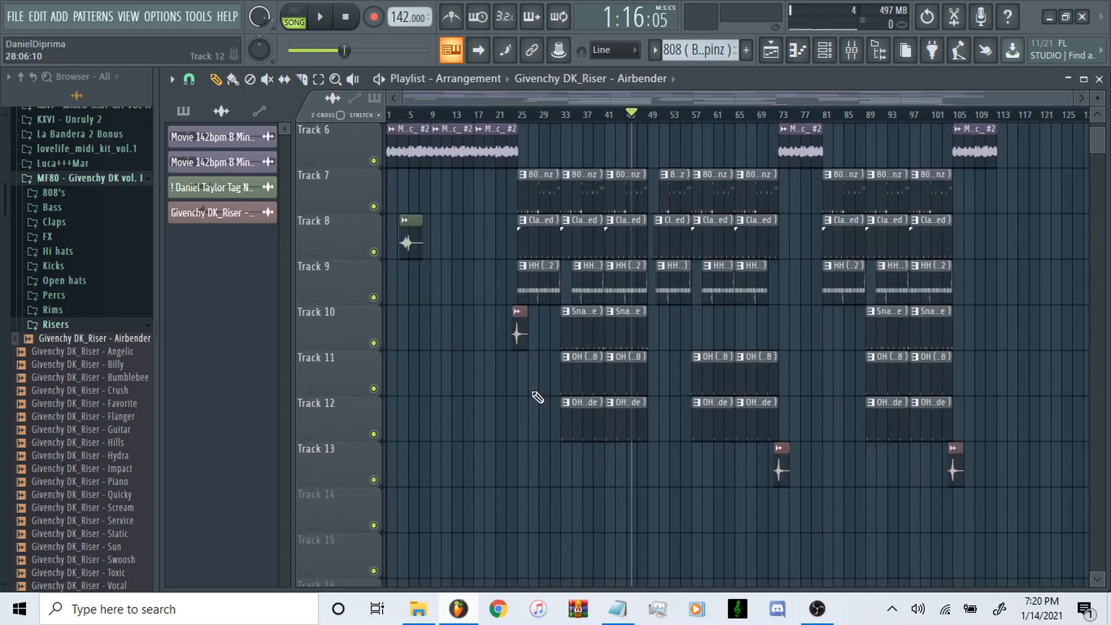
{"action": "scroll", "coordinate": [702, 367], "scroll_direction": "up", "scroll_amount": 4}
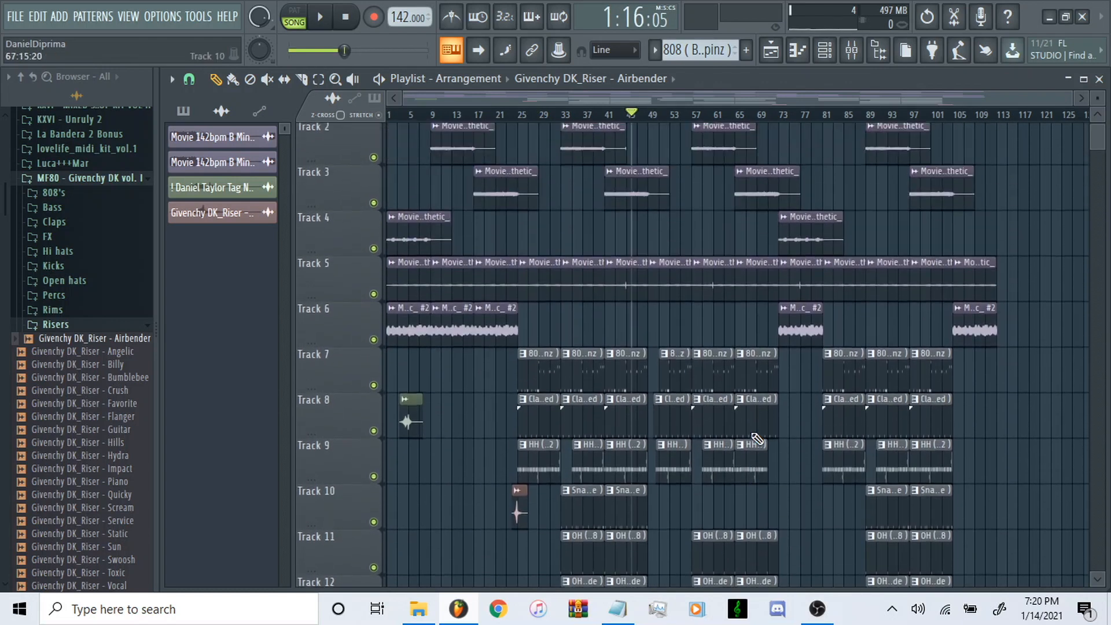
{"action": "scroll", "coordinate": [810, 431], "scroll_direction": "up", "scroll_amount": 1}
{"action": "scroll", "coordinate": [521, 403], "scroll_direction": "down", "scroll_amount": 4}
{"action": "scroll", "coordinate": [575, 406], "scroll_direction": "up", "scroll_amount": 4}
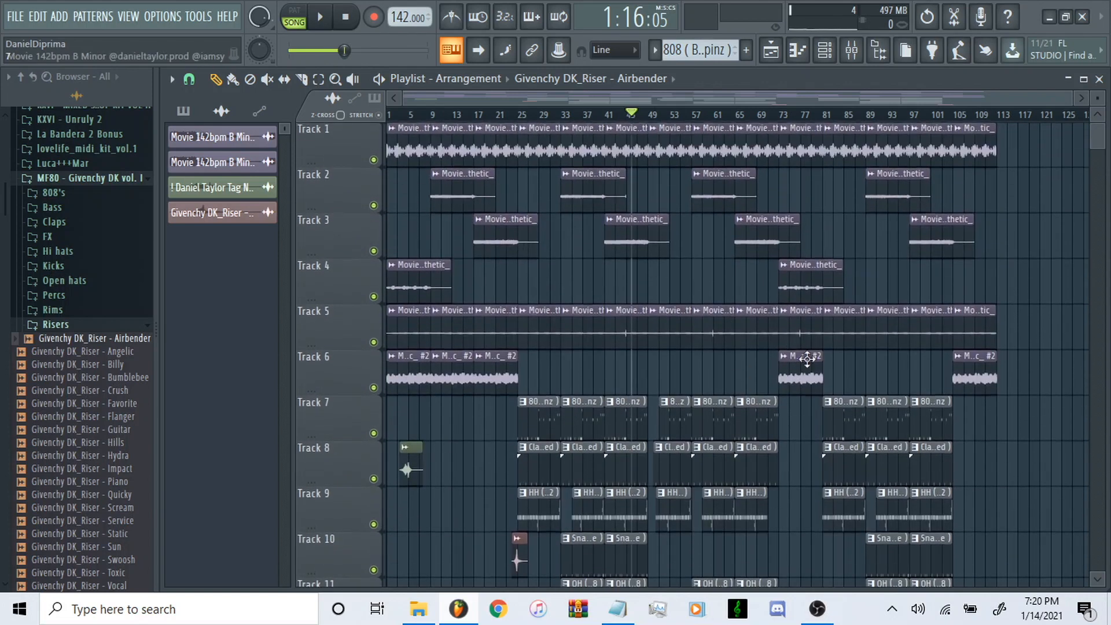
Move the playhead through the breakdown around bars 73 to 81 to review its melody layers.
{"action": "left_click", "coordinate": [801, 115]}
{"action": "left_click_drag", "start_coordinate": [802, 125], "coordinate": [815, 344]}
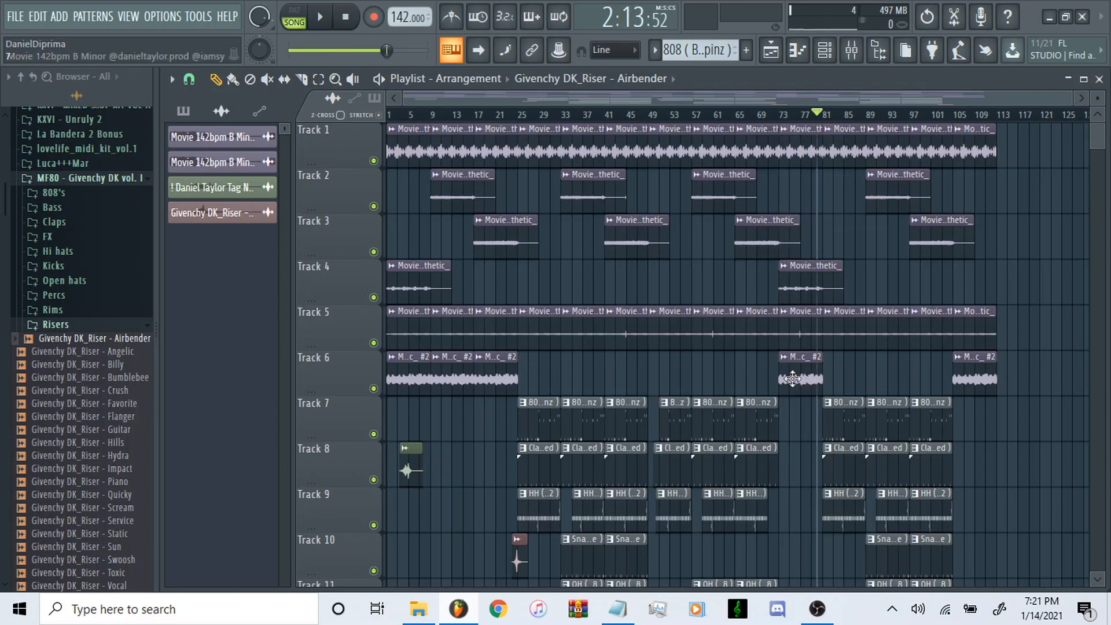
{"action": "left_click_drag", "start_coordinate": [873, 186], "coordinate": [781, 243]}
Examine the producer tag on Track 8 and the Givenchy DK_Riser - Airbender clips, and return the playhead to the song start.
{"action": "scroll", "coordinate": [788, 267], "scroll_direction": "down", "scroll_amount": 3}
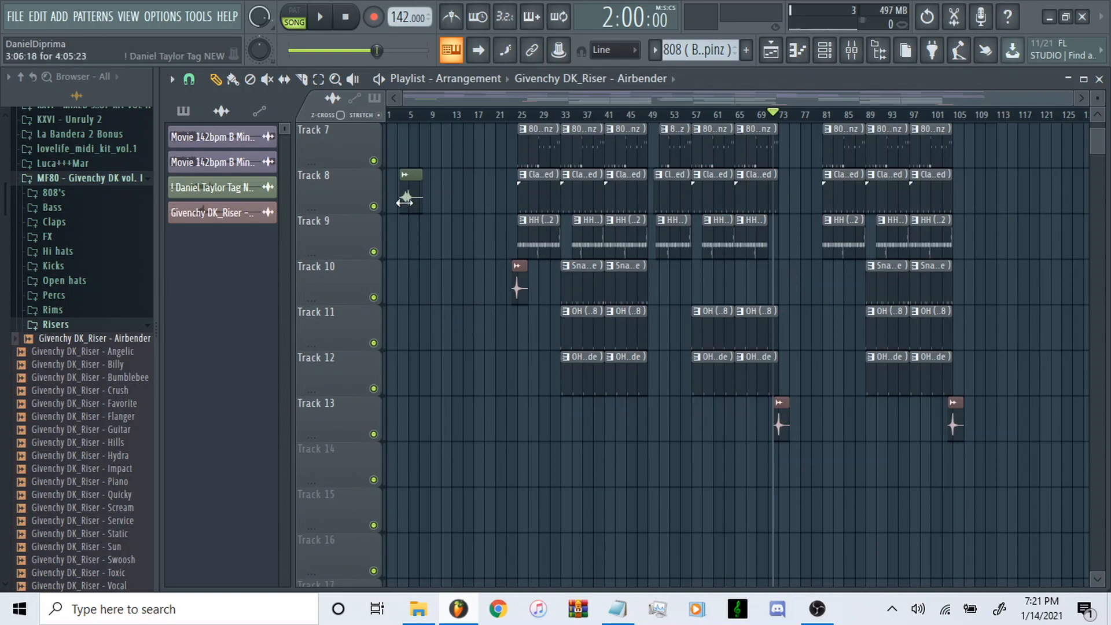
{"action": "scroll", "coordinate": [505, 362], "scroll_direction": "up", "scroll_amount": 4}
{"action": "left_click", "coordinate": [539, 116]}
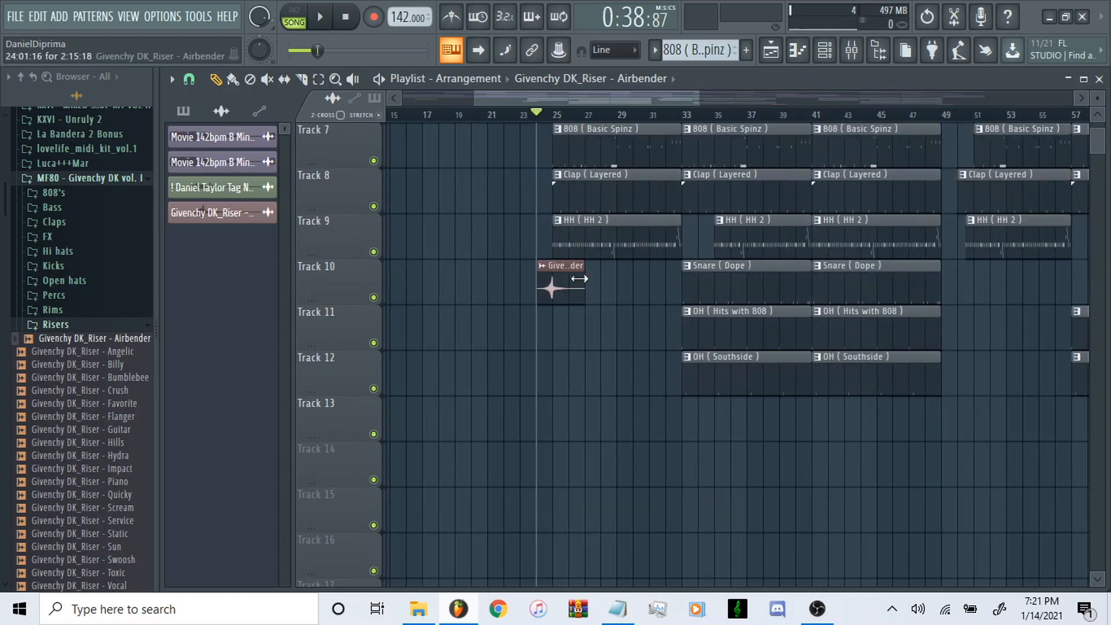
{"action": "double_click", "coordinate": [569, 273]}
{"action": "scroll", "coordinate": [670, 350], "scroll_direction": "down", "scroll_amount": 4}
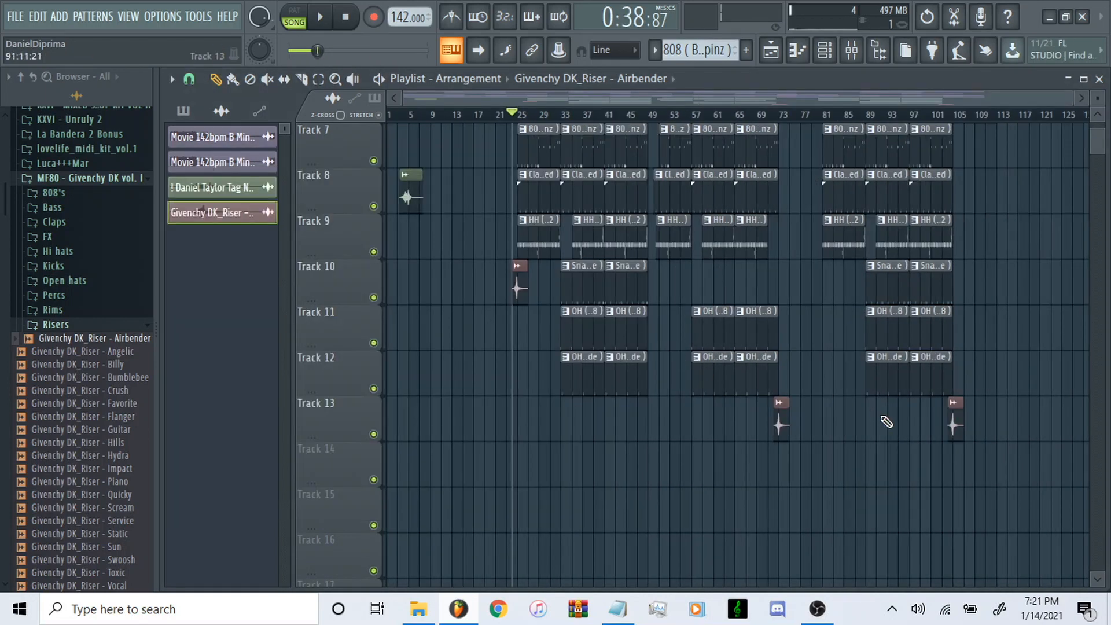
{"action": "scroll", "coordinate": [886, 421], "scroll_direction": "up", "scroll_amount": 3}
{"action": "left_click_drag", "start_coordinate": [520, 117], "coordinate": [348, 136]}
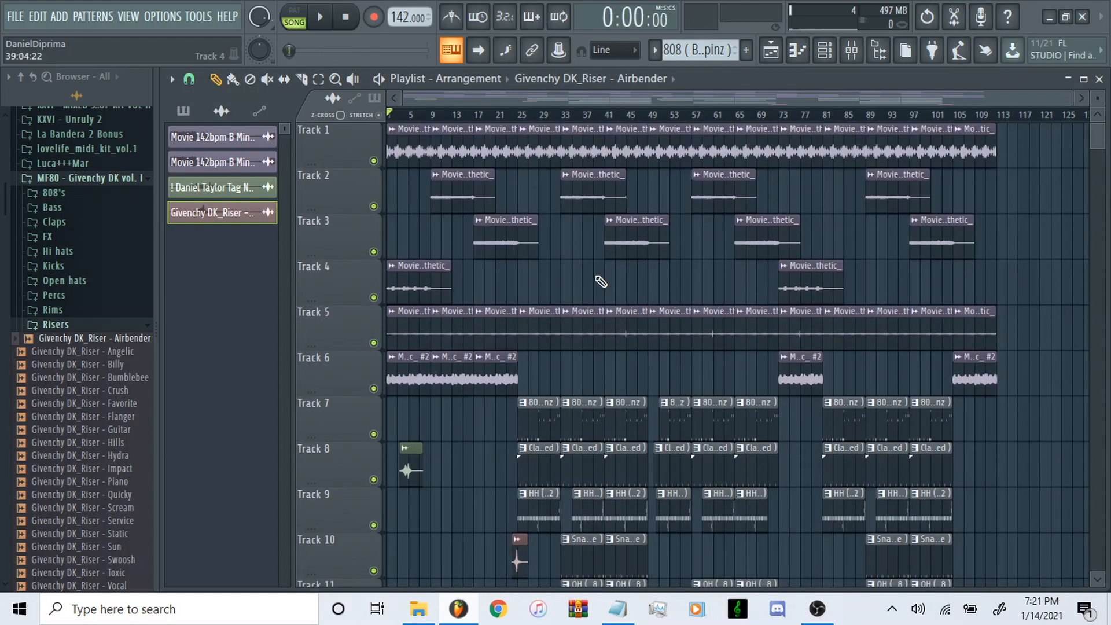